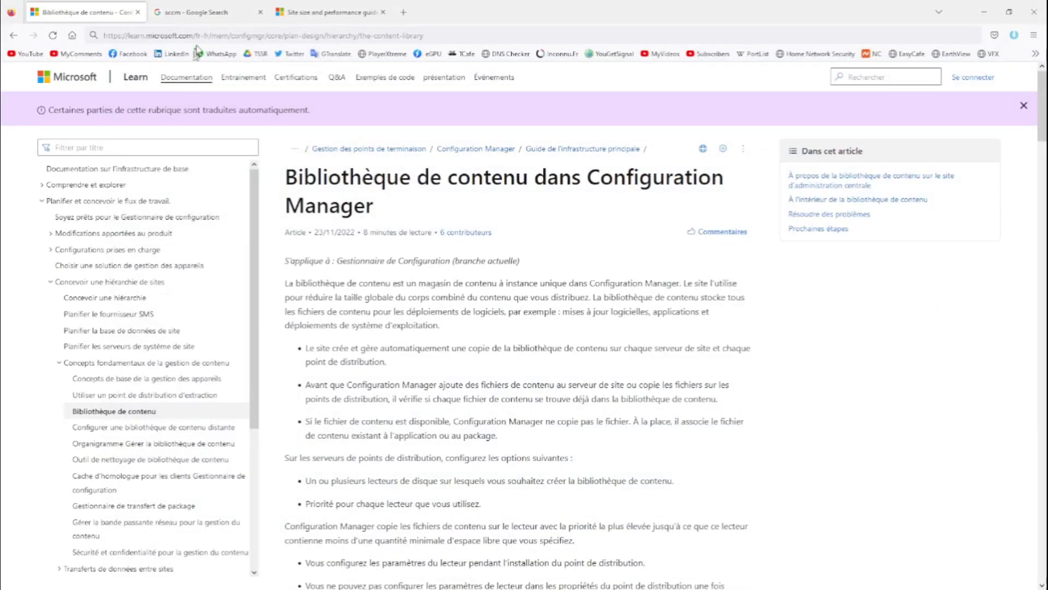
Step: Examine the content library overview diagram in the Configuration Manager documentation article
click(464, 35)
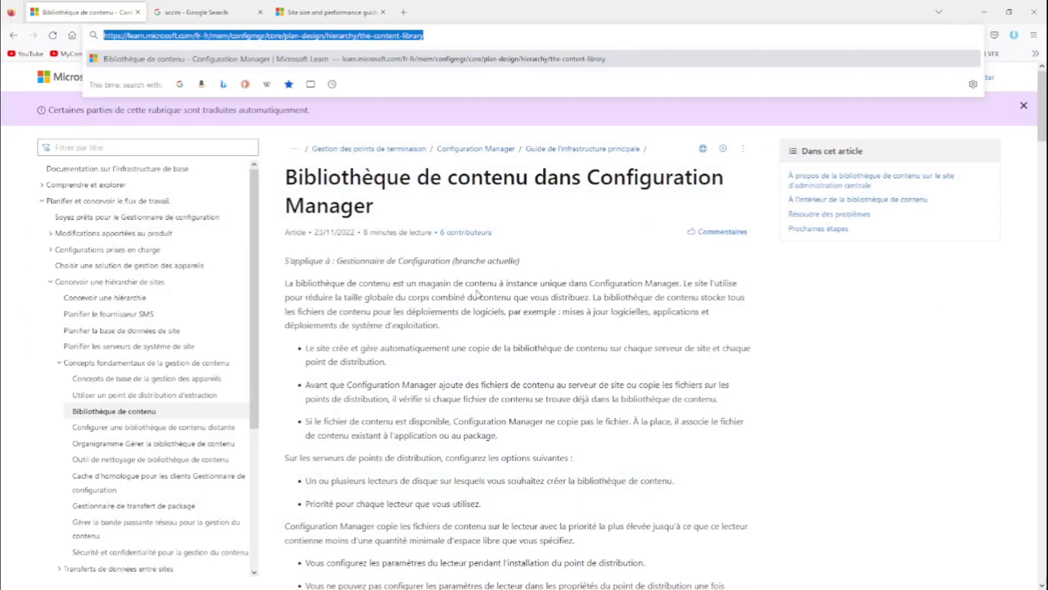
click(485, 310)
scroll(502, 375, down, 20)
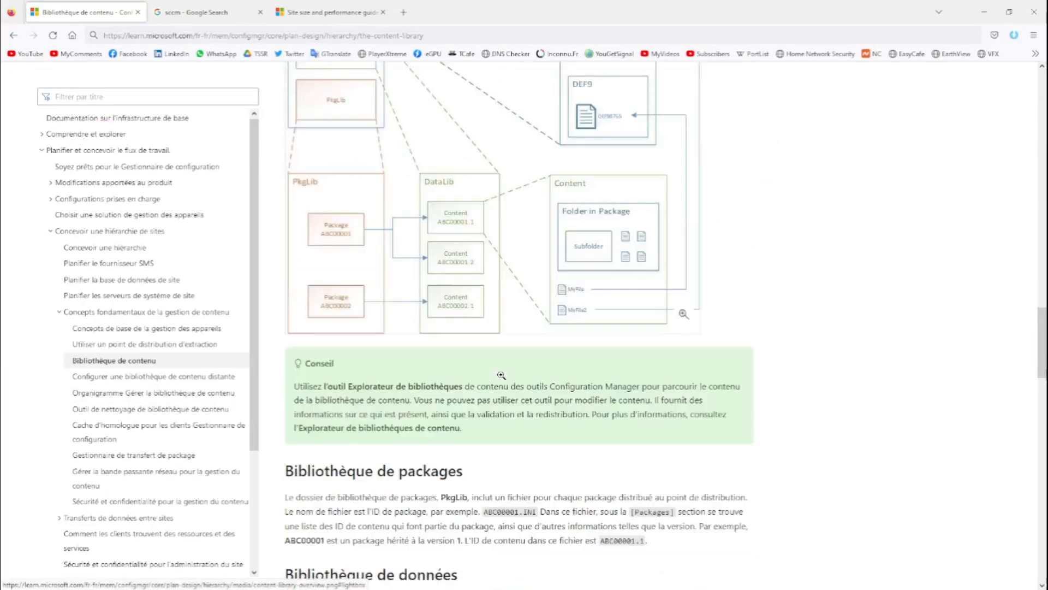
scroll(501, 376, down, 1)
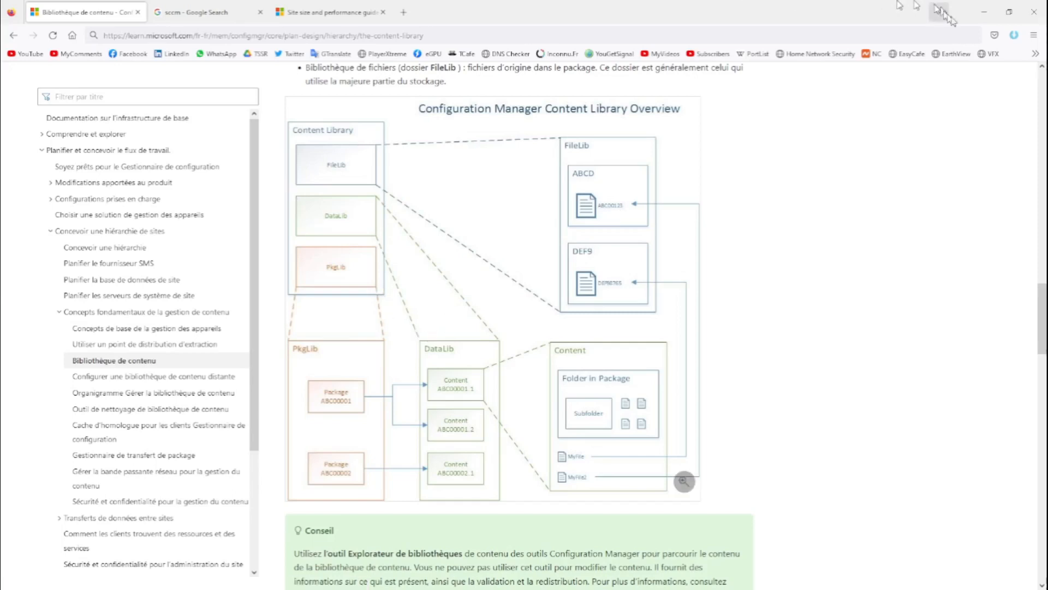
Step: Switch to the mecm virtual machine, view the lib_cm (L:) drive's contents and minimize the task notes
click(986, 16)
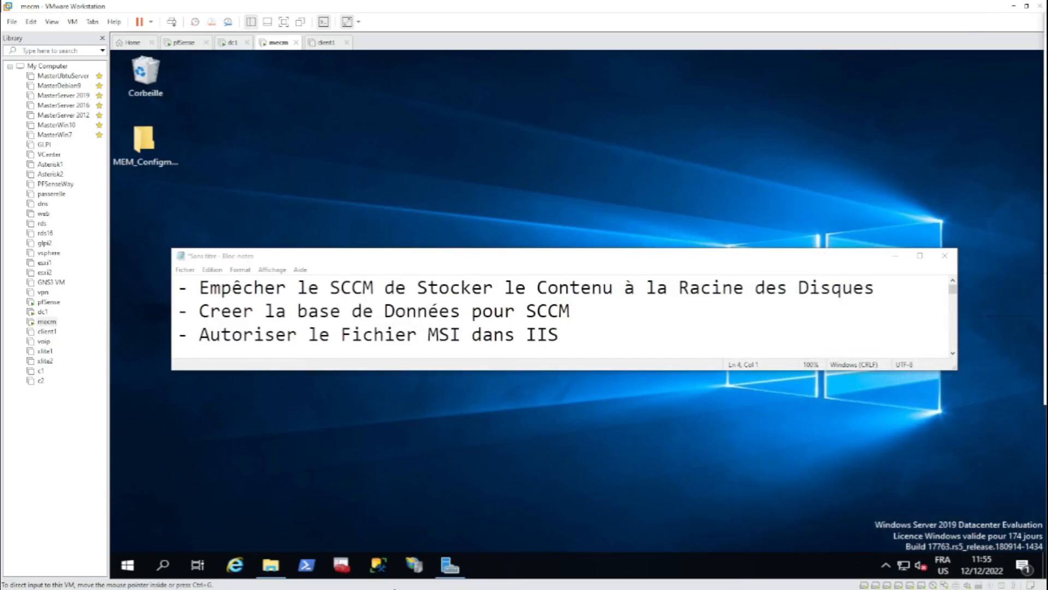
click(273, 568)
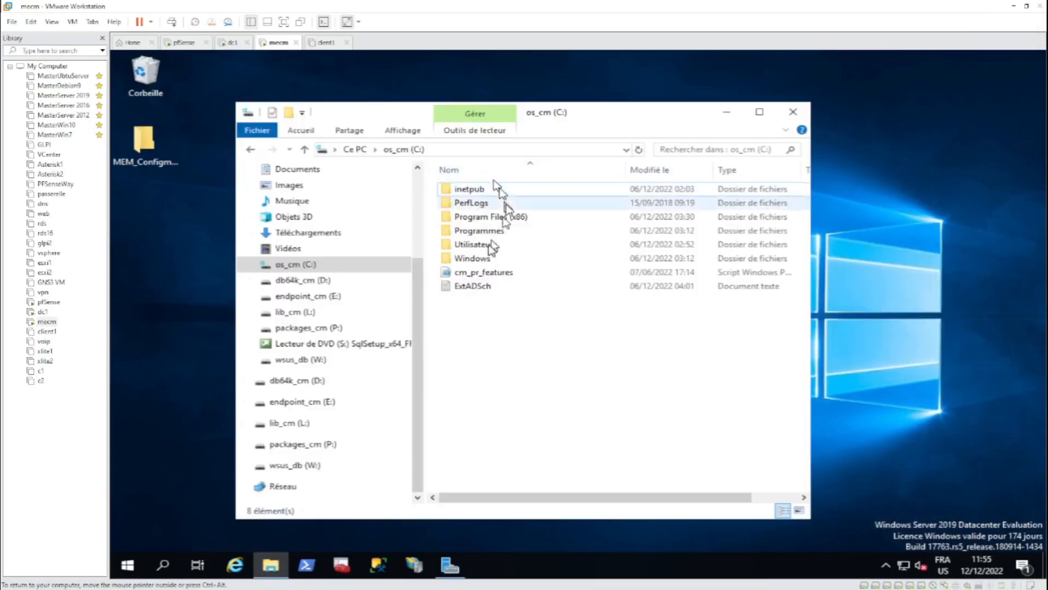
click(295, 312)
key(alt+Tab)
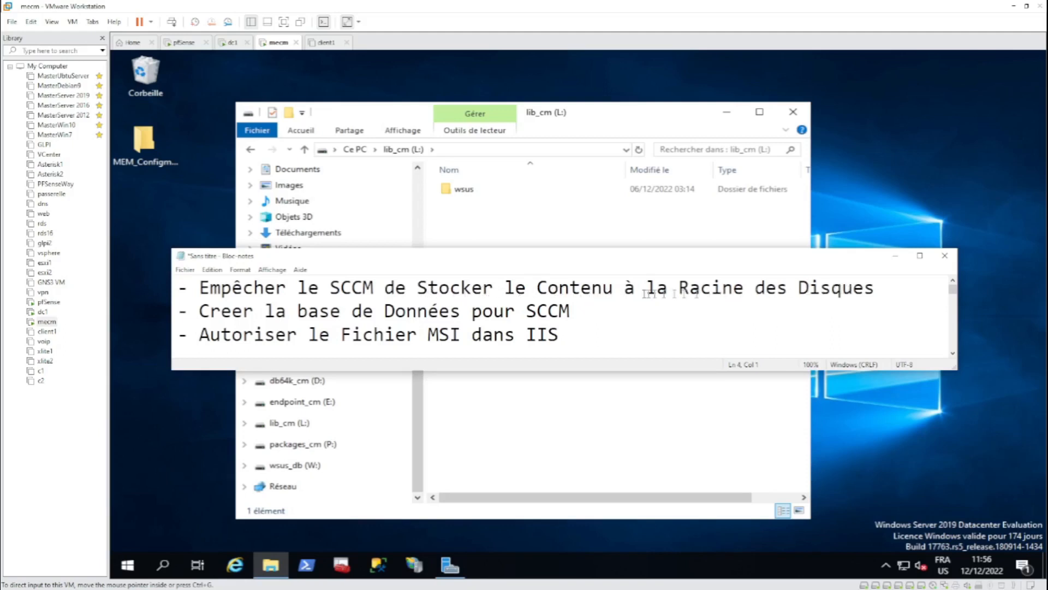
click(895, 255)
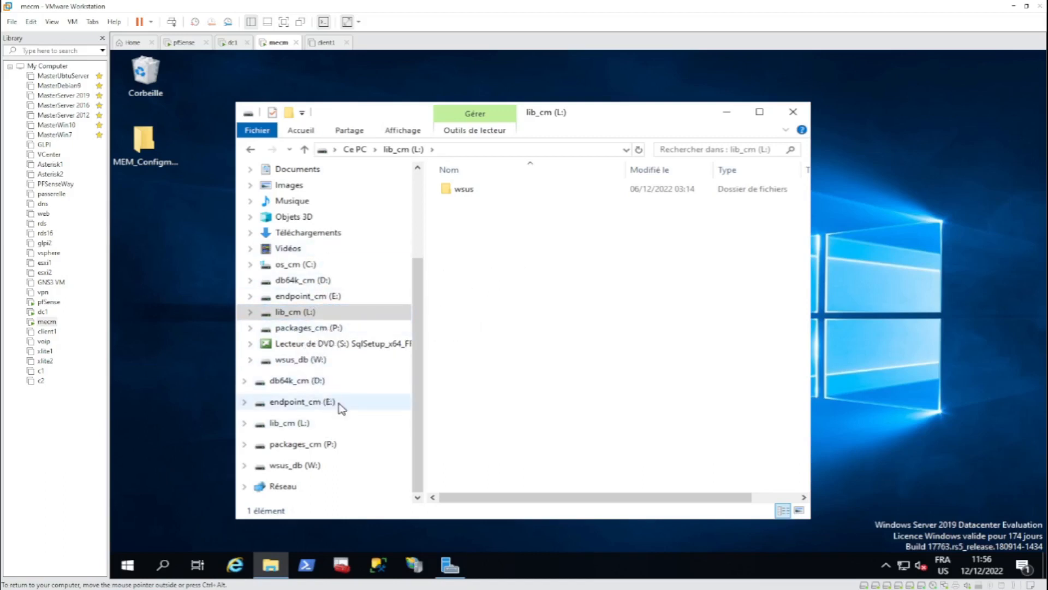
Step: Inspect the root contents of the os_cm (C:), db64k_cm (D:) and endpoint_cm (E:) drives
click(305, 265)
click(304, 281)
click(308, 297)
click(304, 281)
click(305, 265)
click(305, 281)
click(308, 296)
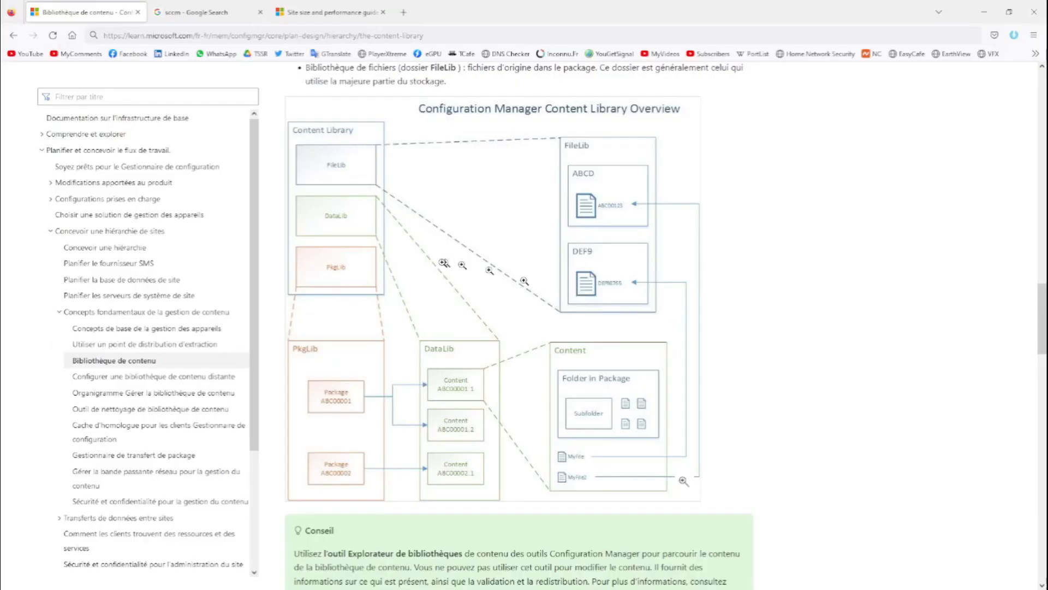
Step: Return to the content library article in the browser and copy the file name NO_SMS_ON_DRIVE.SMS from the central administration site options
scroll(443, 262, up, 10)
scroll(442, 262, up, 4)
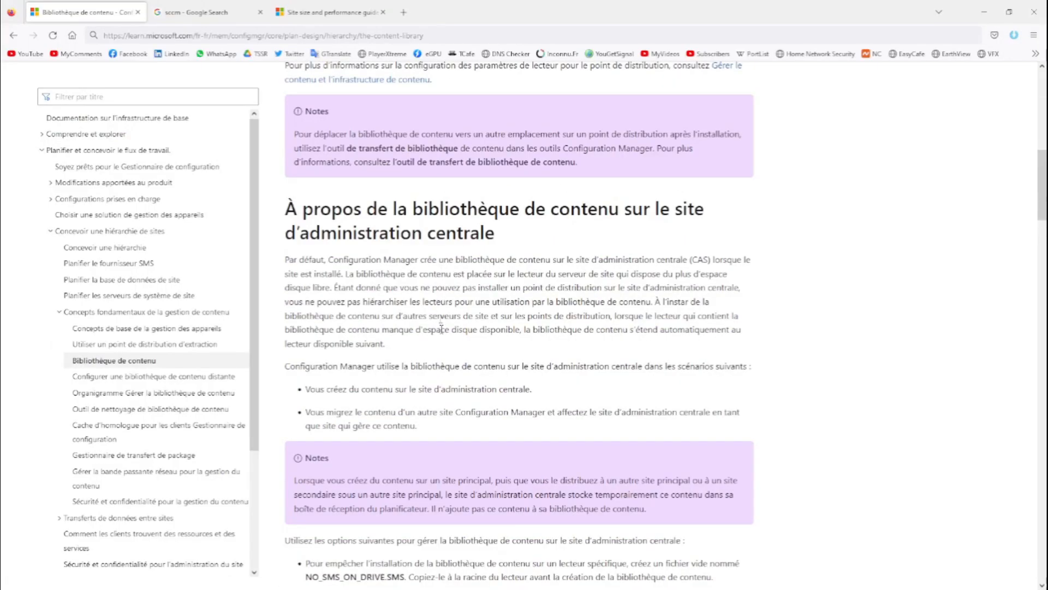
scroll(441, 327, down, 4)
scroll(443, 344, up, 6)
scroll(445, 360, down, 1)
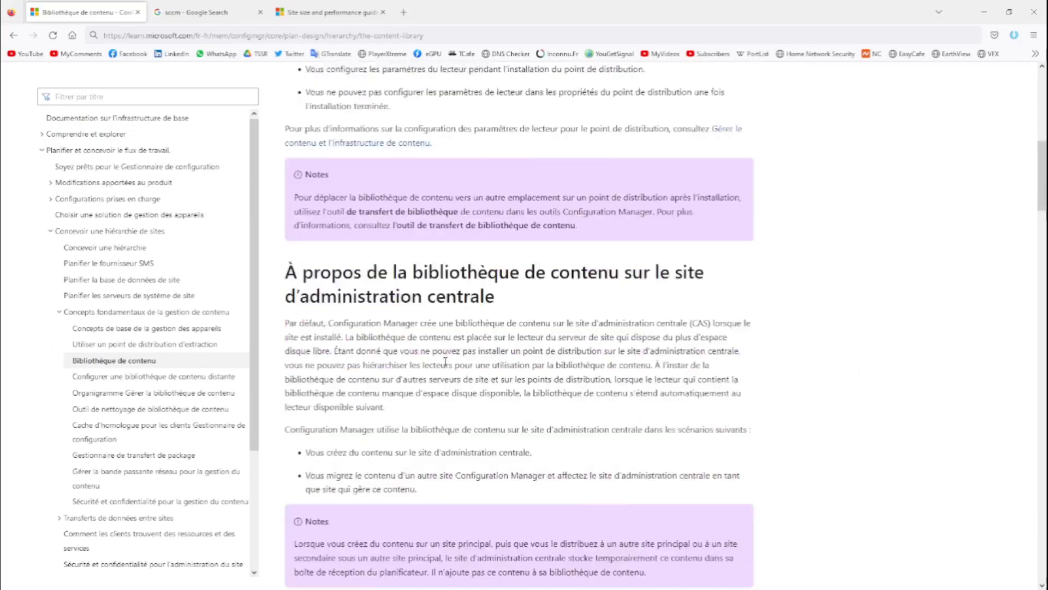
scroll(445, 361, down, 7)
scroll(437, 354, up, 2)
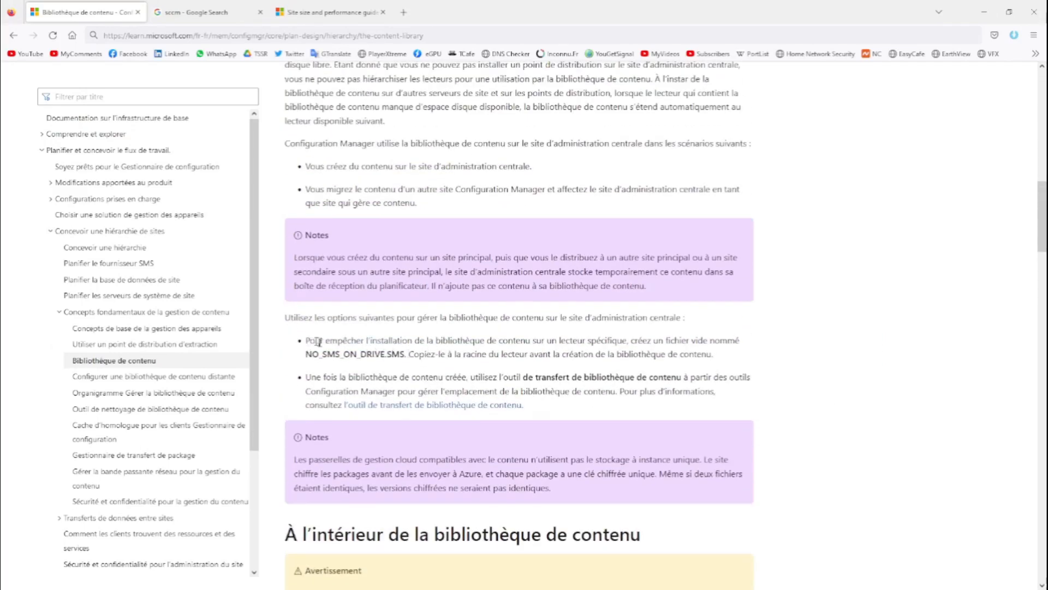
drag(308, 341, 388, 342)
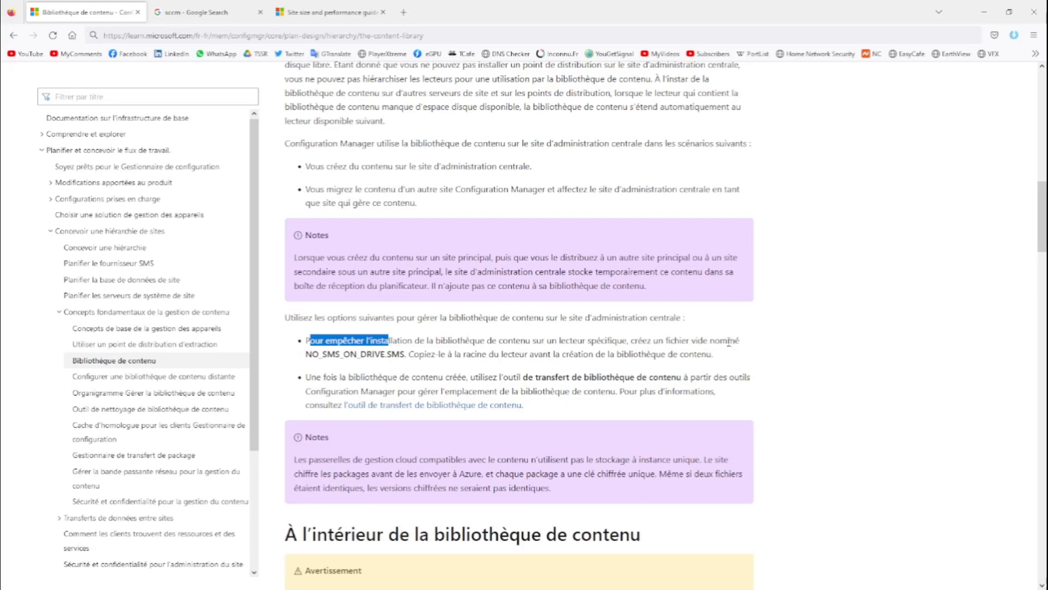
drag(308, 353, 395, 353)
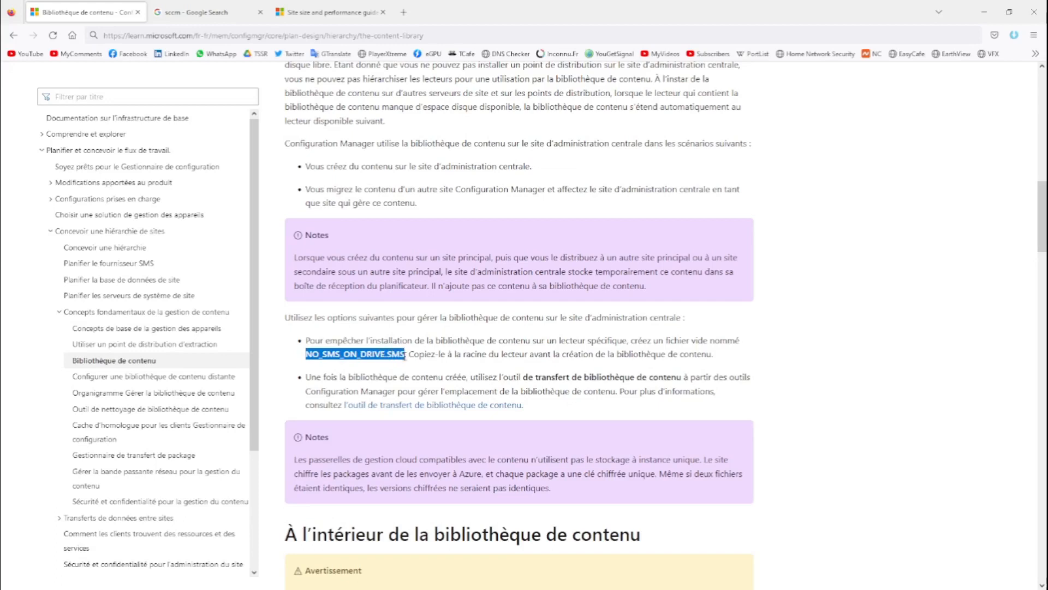
right_click(404, 355)
click(413, 366)
Step: Switch back to the mecm virtual machine and create a text document with the default name on its desktop
click(985, 12)
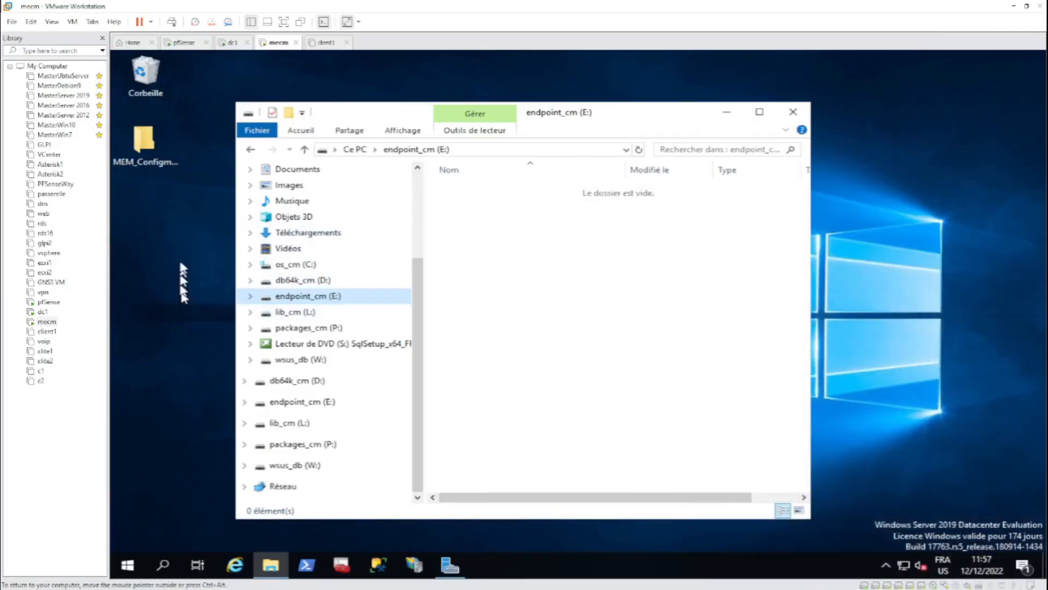
right_click(133, 253)
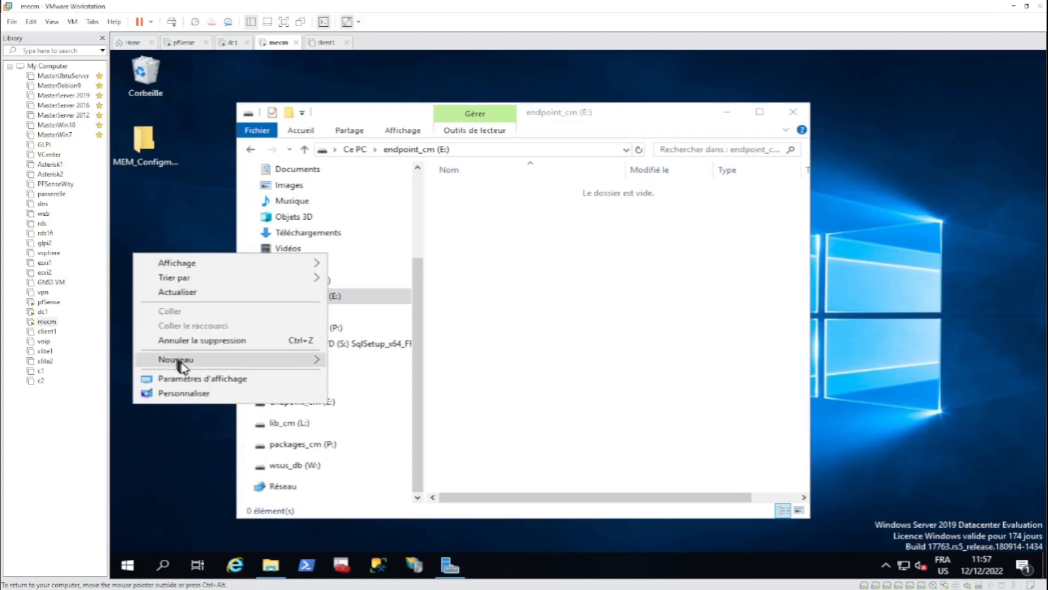
mouse_move(180, 365)
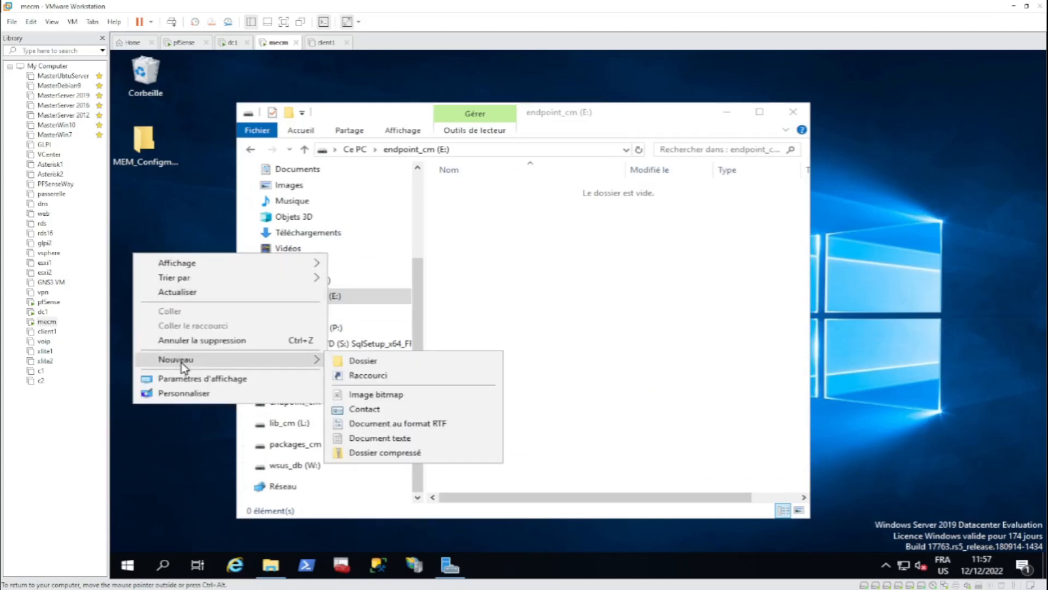
click(396, 437)
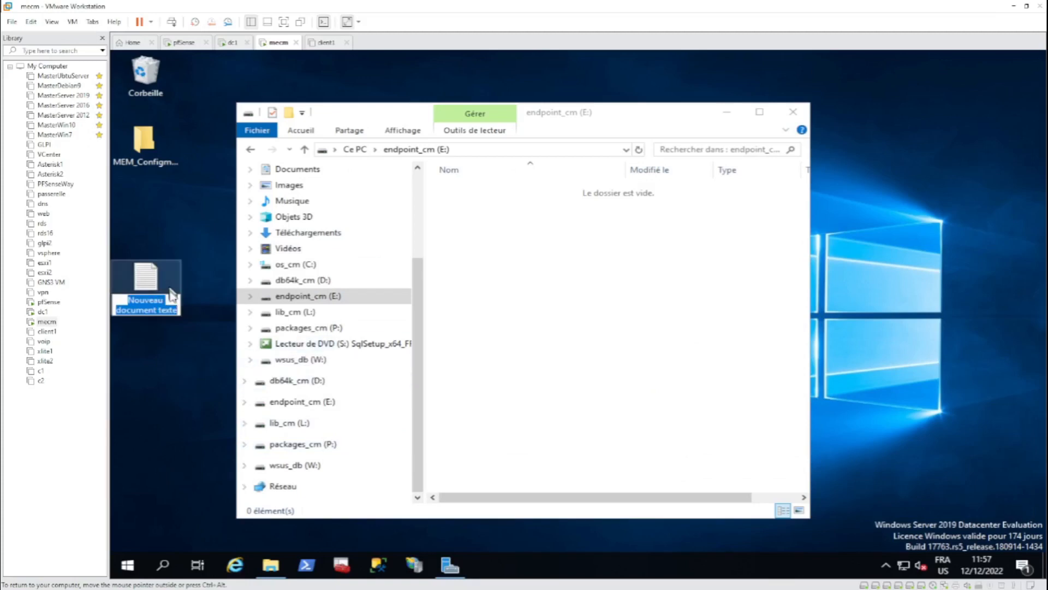
key(Return)
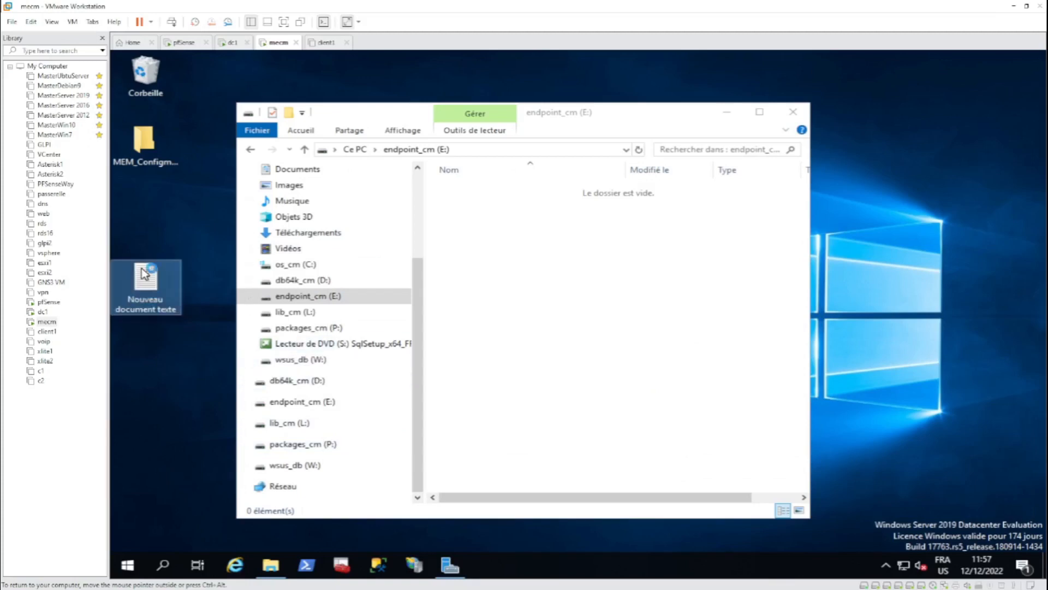
Step: Open the new text document, save it empty to the desktop as NO_SMS_ON_DRIVE.SMS with type Tous les fichiers, and close it
double_click(176, 283)
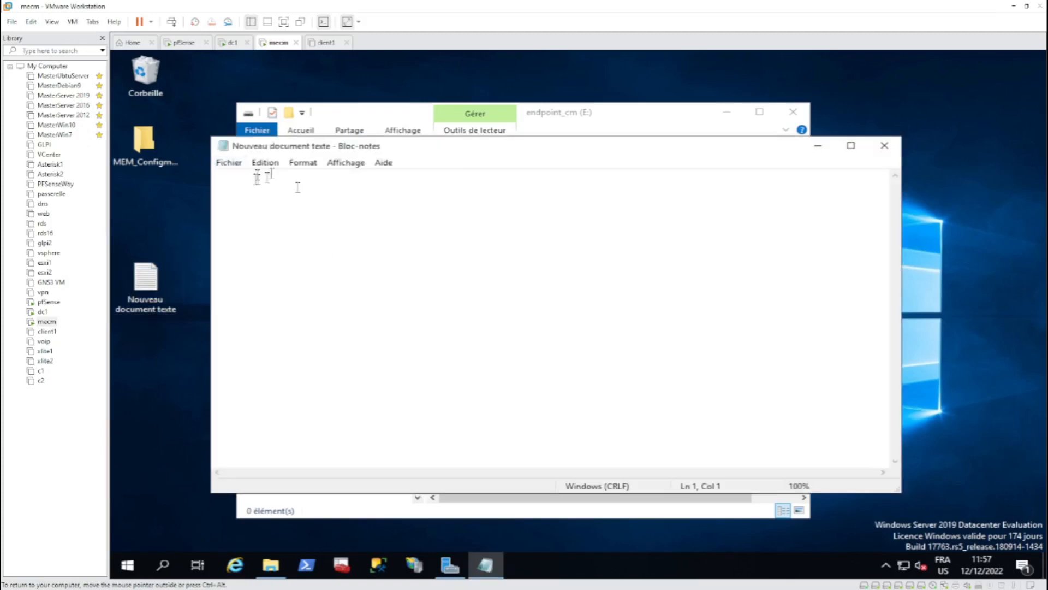
click(228, 164)
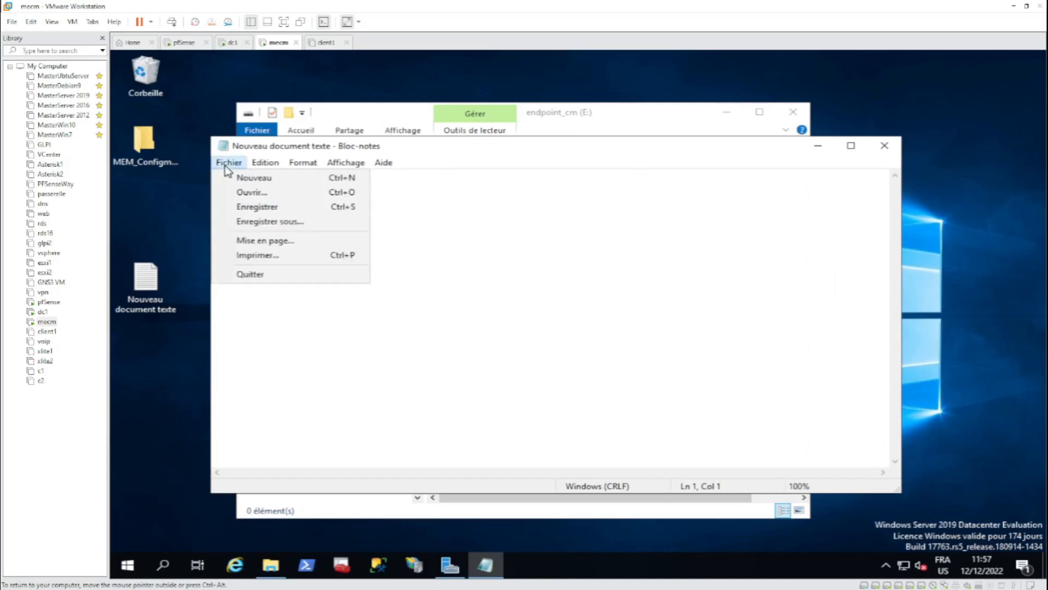
click(256, 223)
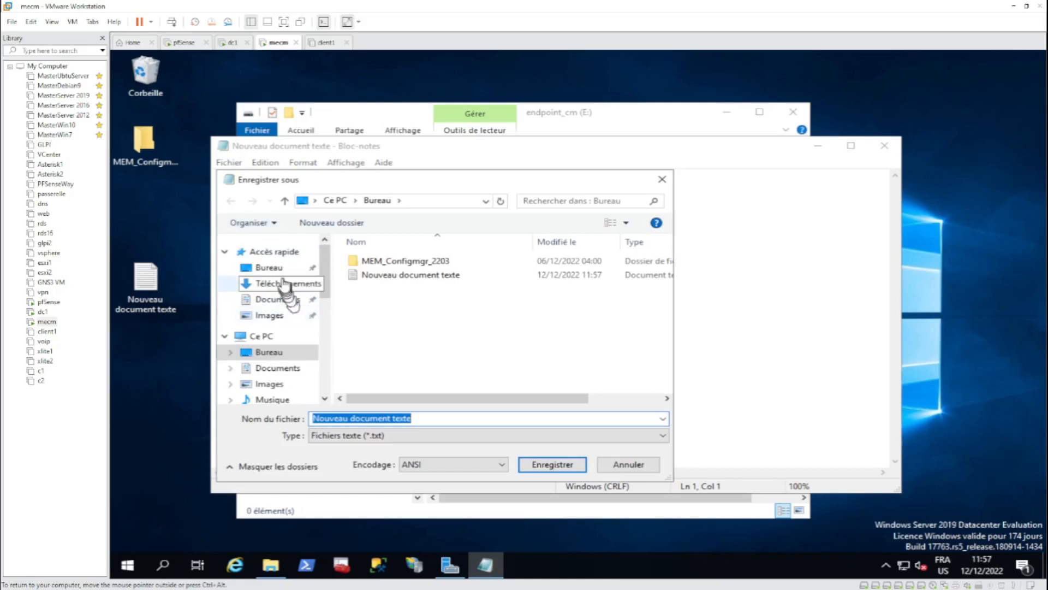
click(278, 269)
click(440, 419)
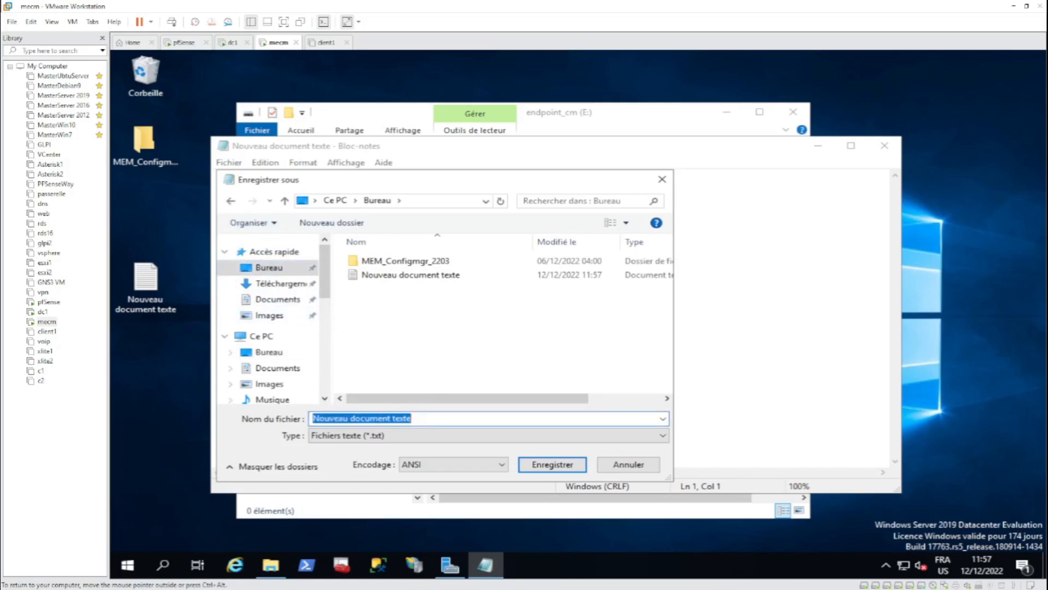
key(ctrl+v)
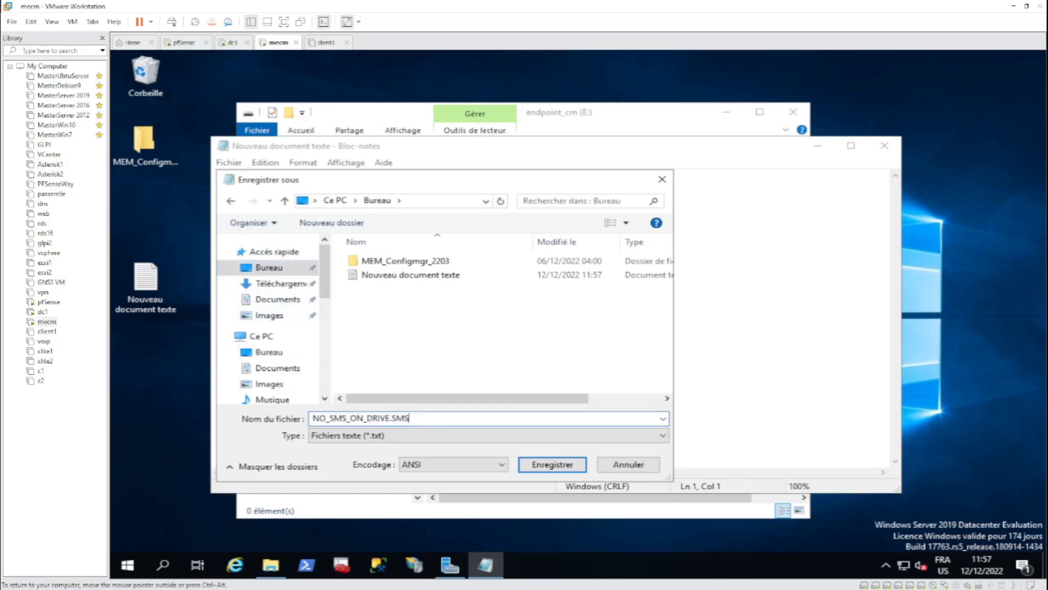
drag(314, 419, 283, 420)
click(436, 421)
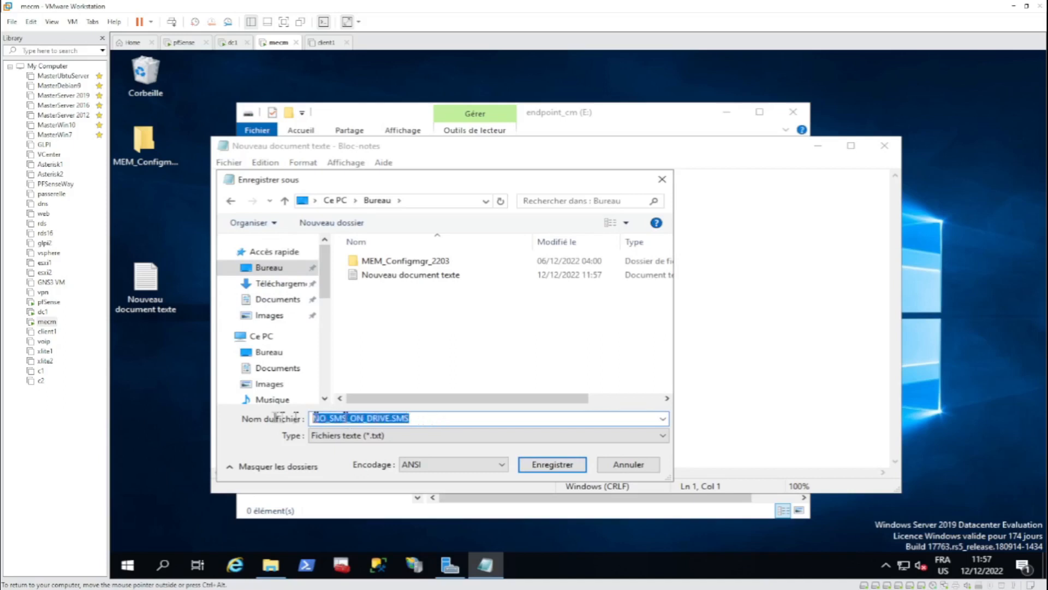
key(ctrl+v)
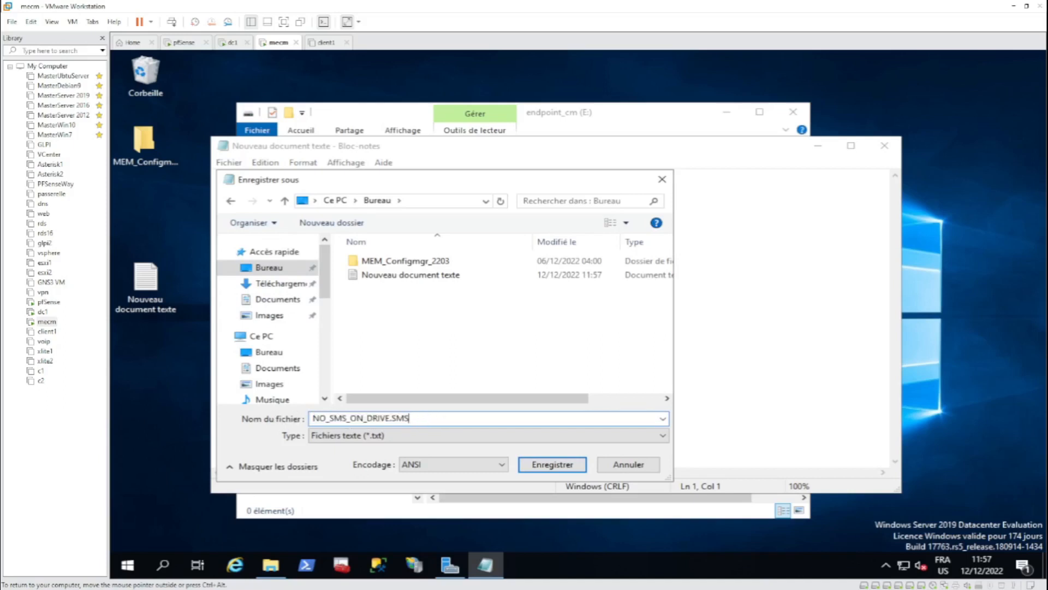
click(411, 435)
click(361, 459)
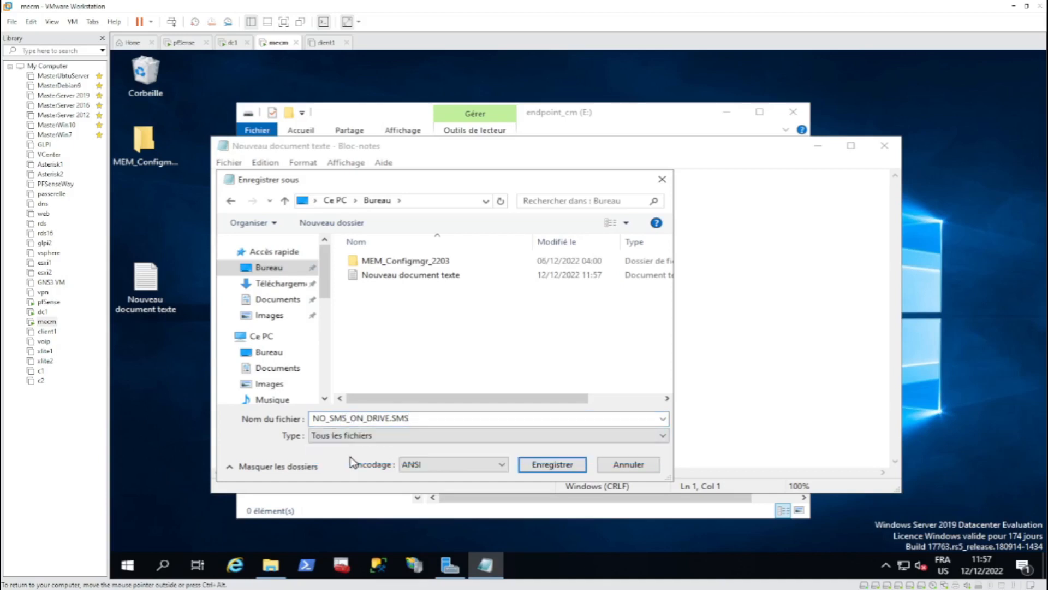
click(553, 464)
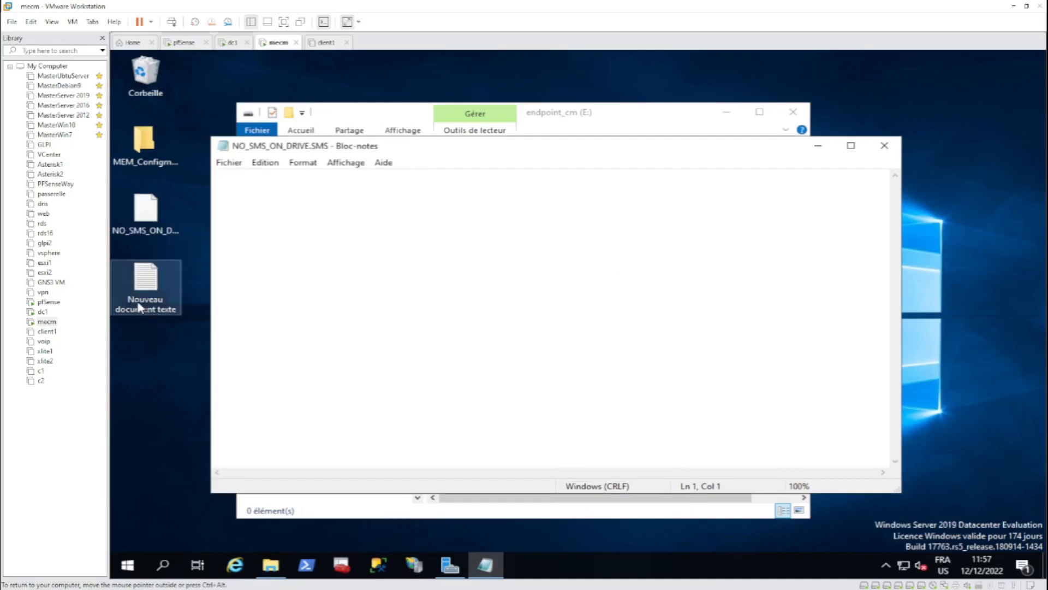
click(884, 145)
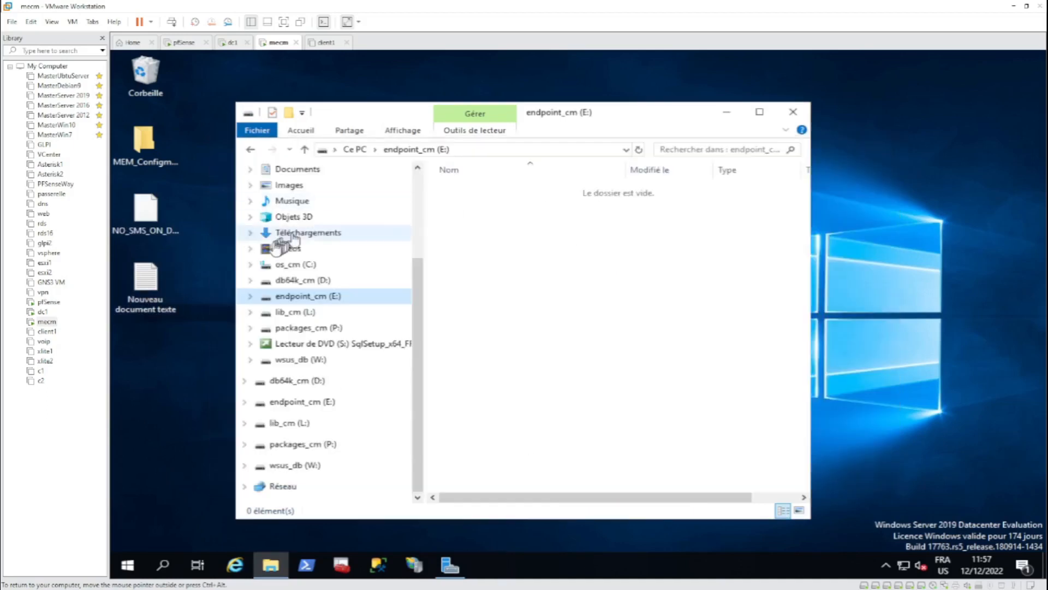
Step: Delete the leftover Nouveau document texte from the desktop and copy the NO_SMS_ON_DRIVE.SMS file
key(Delete)
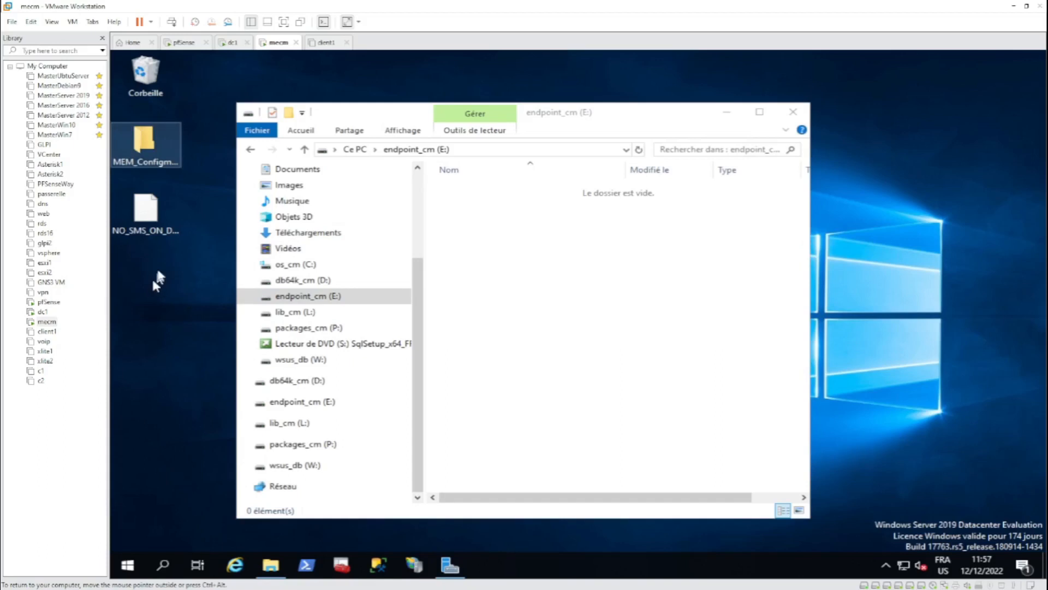
click(157, 222)
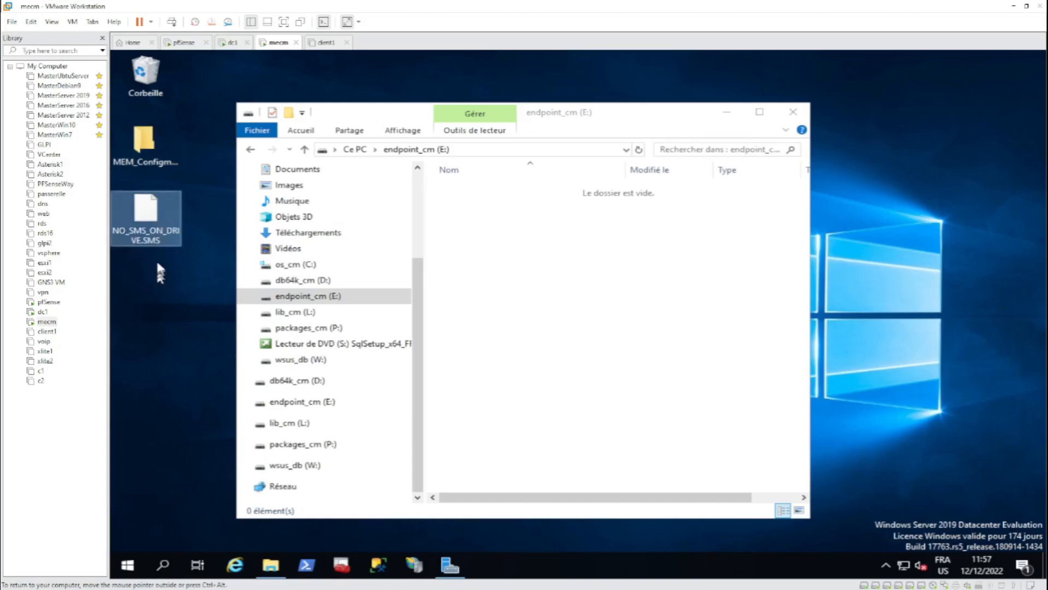
right_click(146, 218)
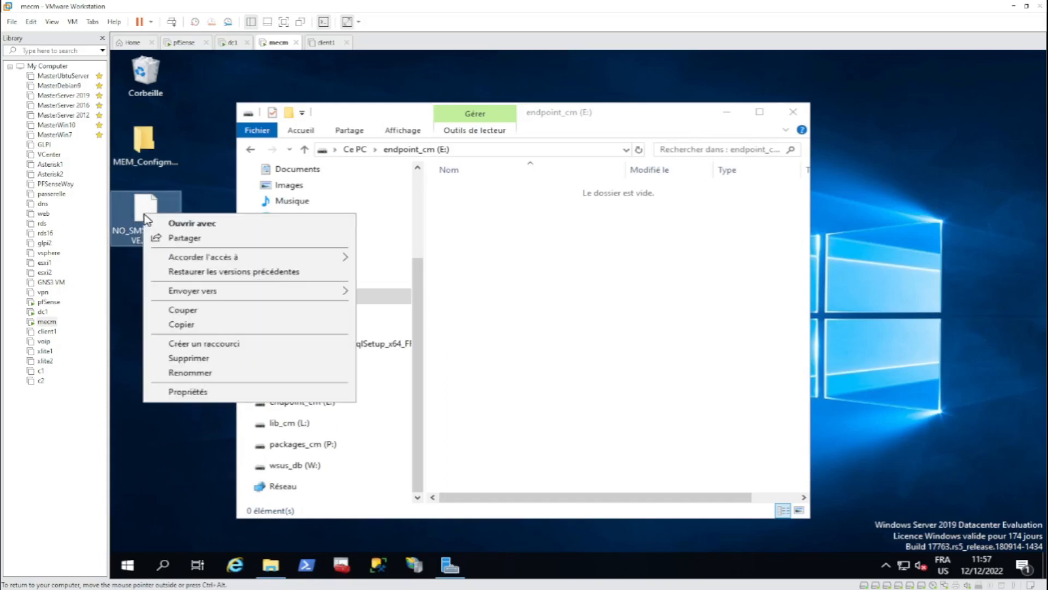
click(175, 324)
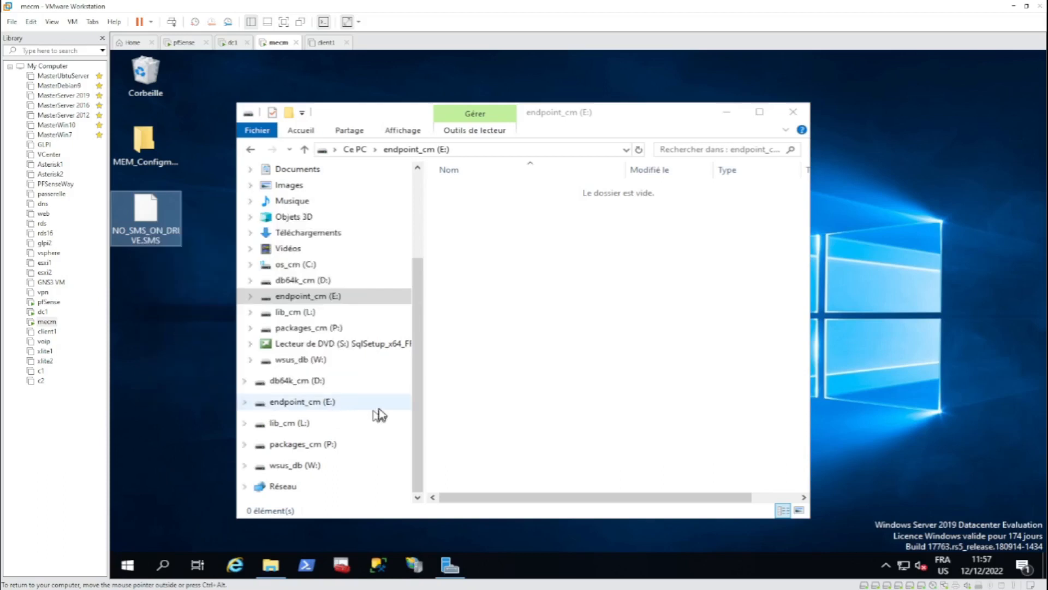
Step: Copy NO_SMS_ON_DRIVE.SMS from the desktop and paste it into the root of os_cm (C:)
click(307, 265)
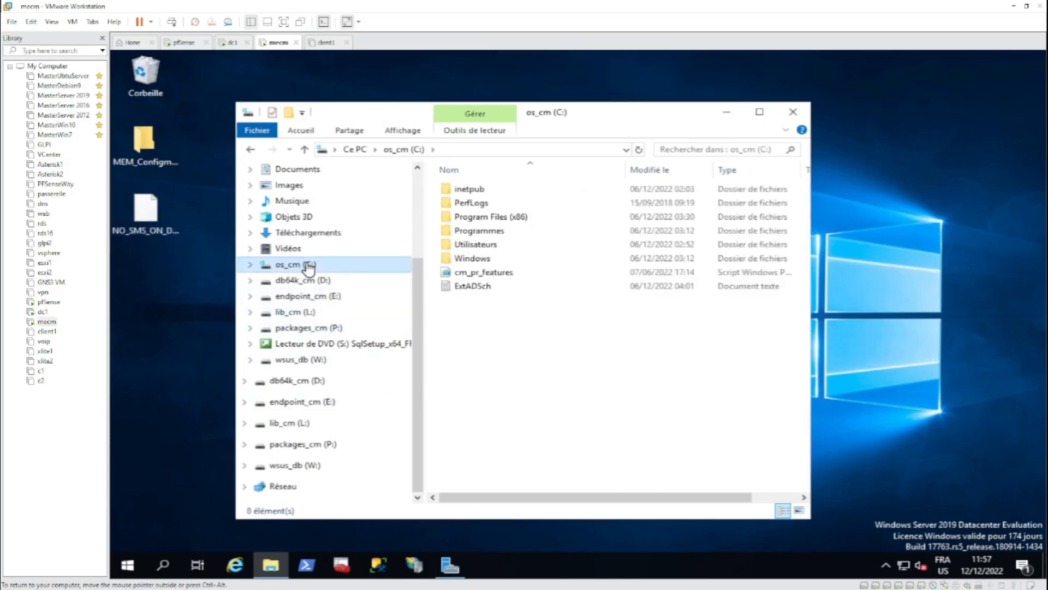
click(307, 313)
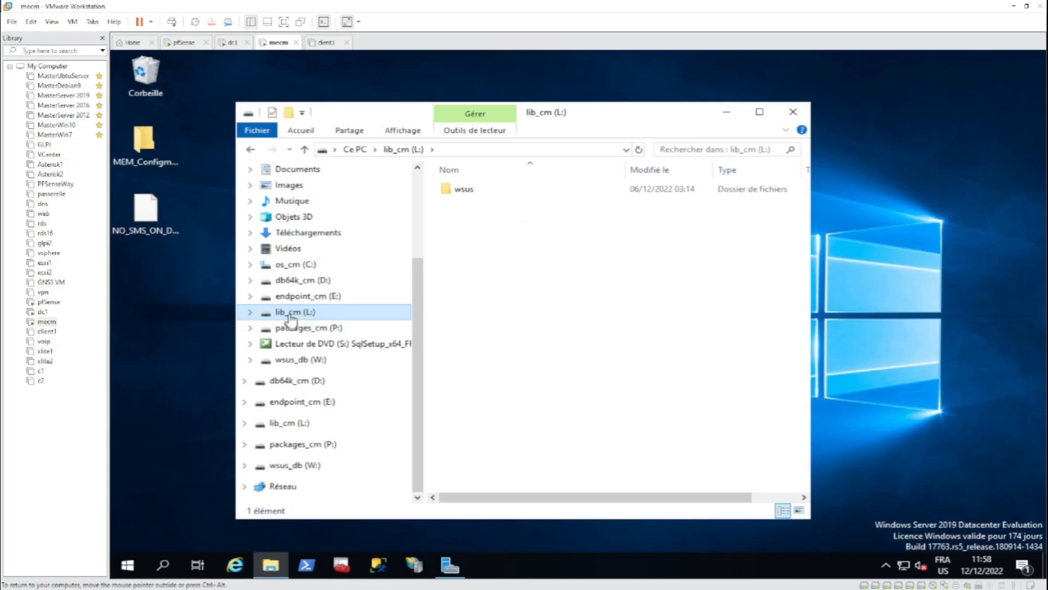
click(308, 266)
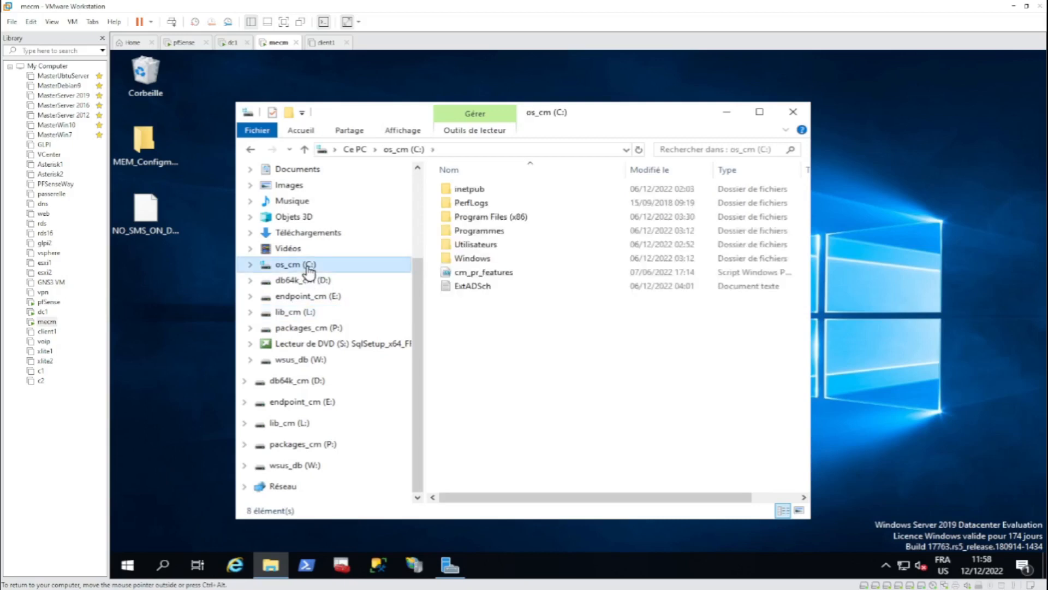
right_click(472, 311)
right_click(144, 230)
click(174, 342)
click(480, 345)
right_click(484, 314)
click(516, 386)
click(369, 230)
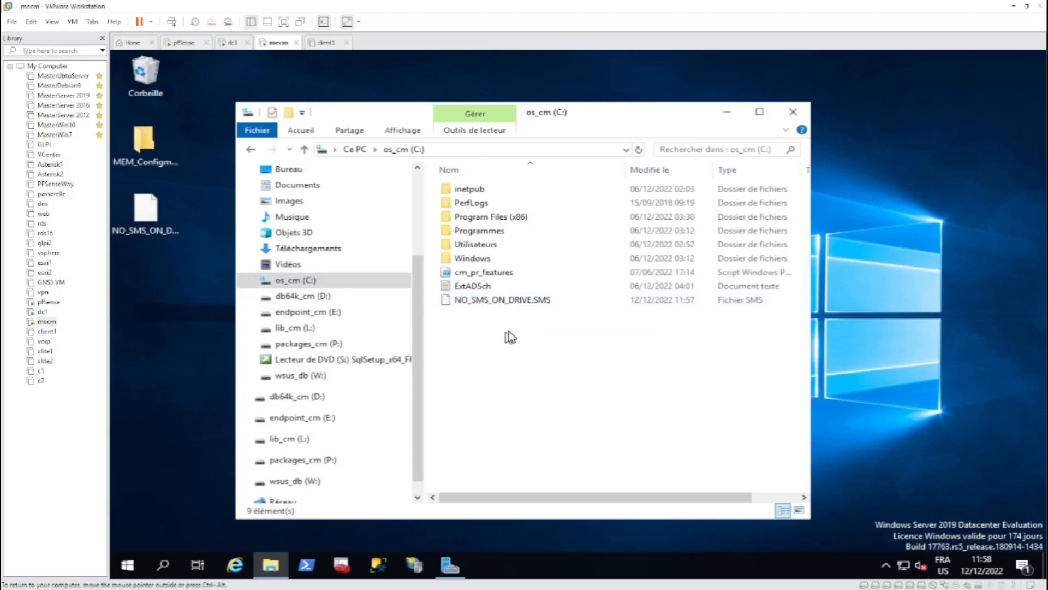
click(465, 301)
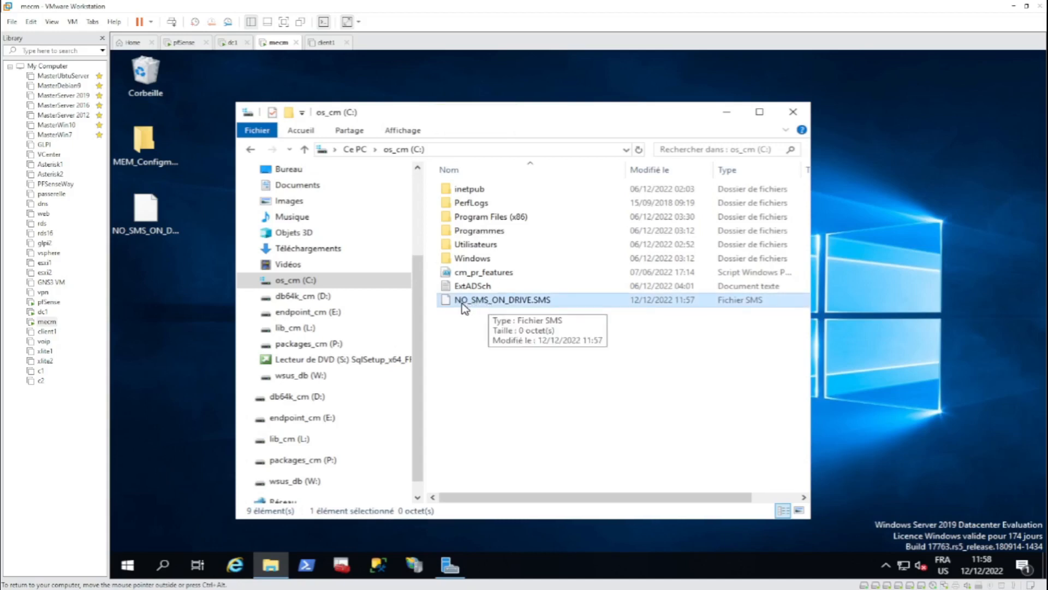
click(465, 344)
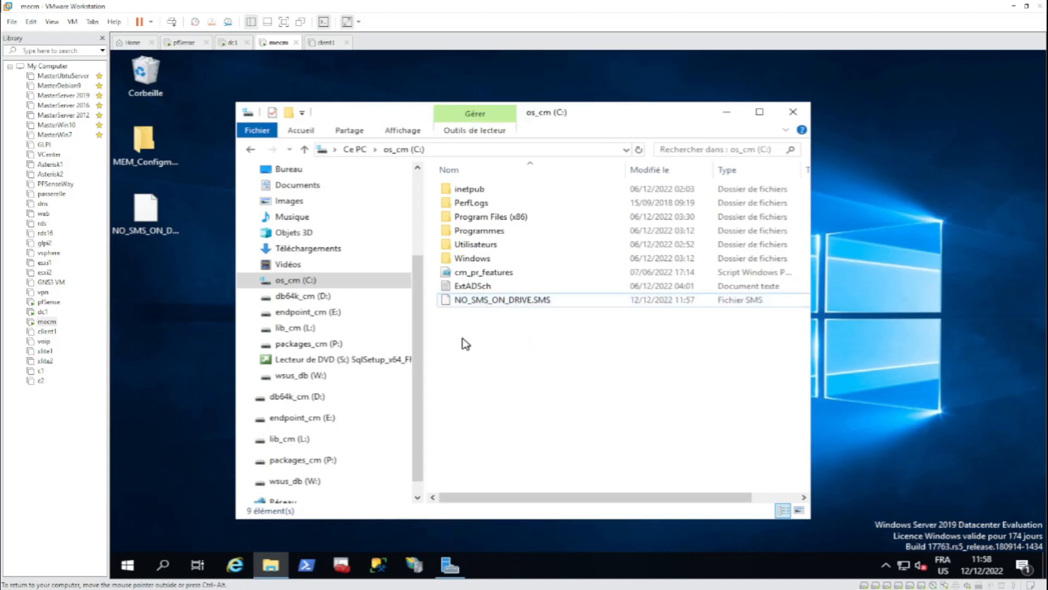
Step: Paste NO_SMS_ON_DRIVE.SMS into the root of db64k_cm (D:) with administrator rights
click(303, 296)
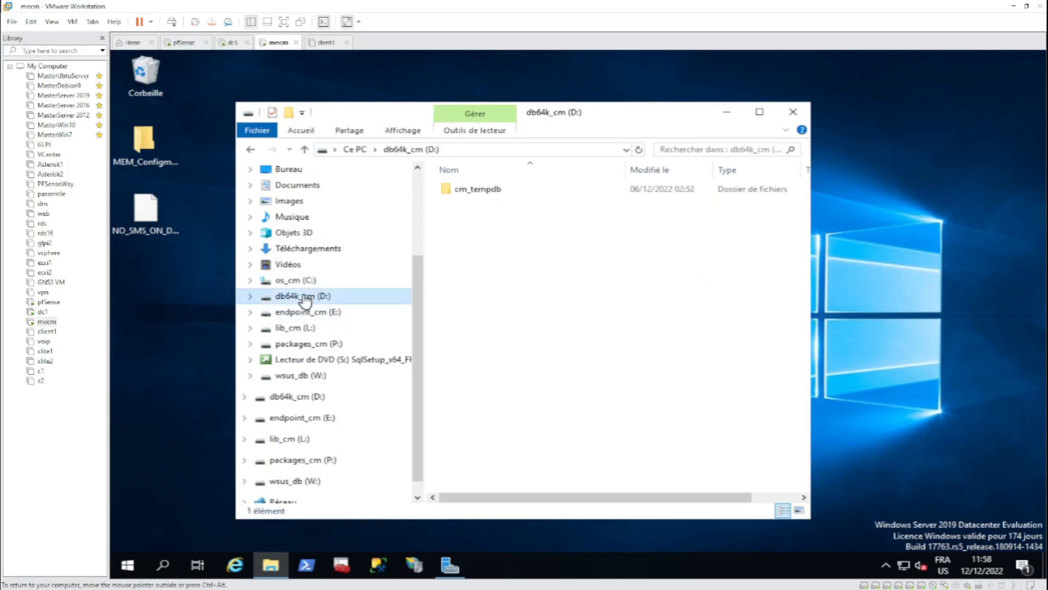
right_click(493, 272)
click(526, 364)
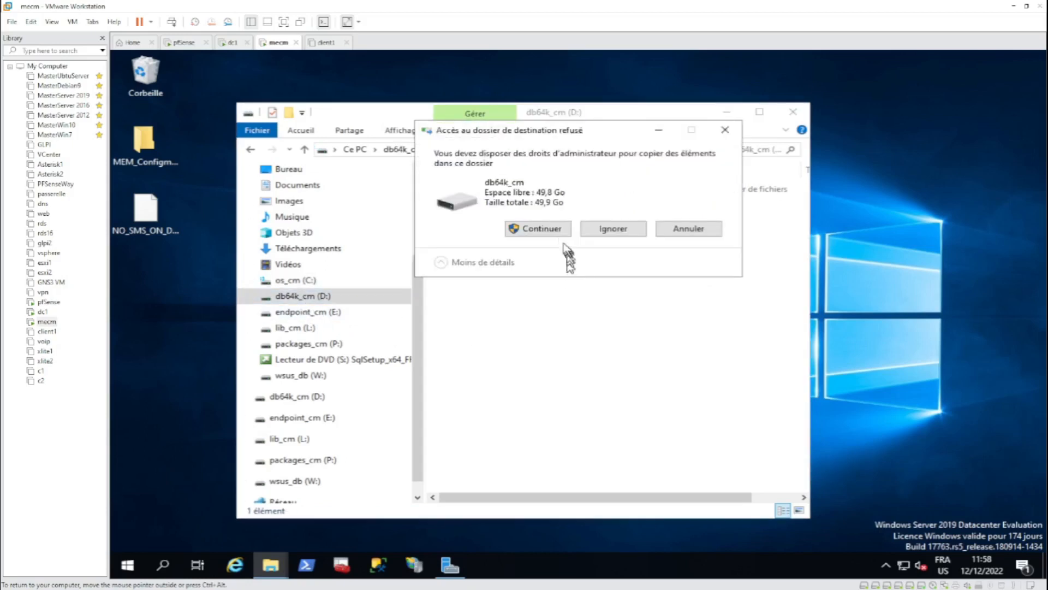
click(538, 228)
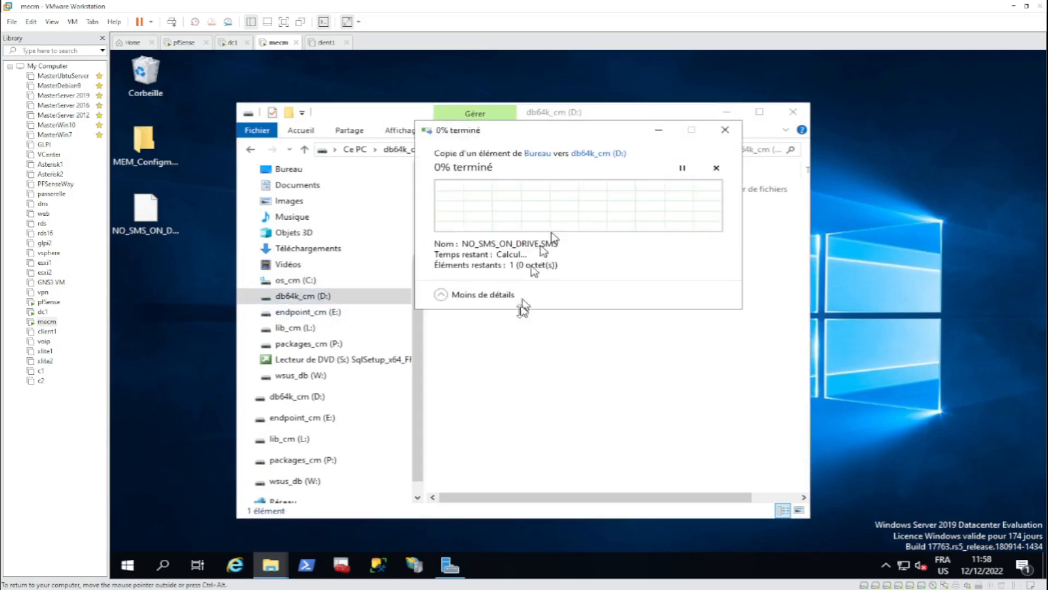
click(511, 342)
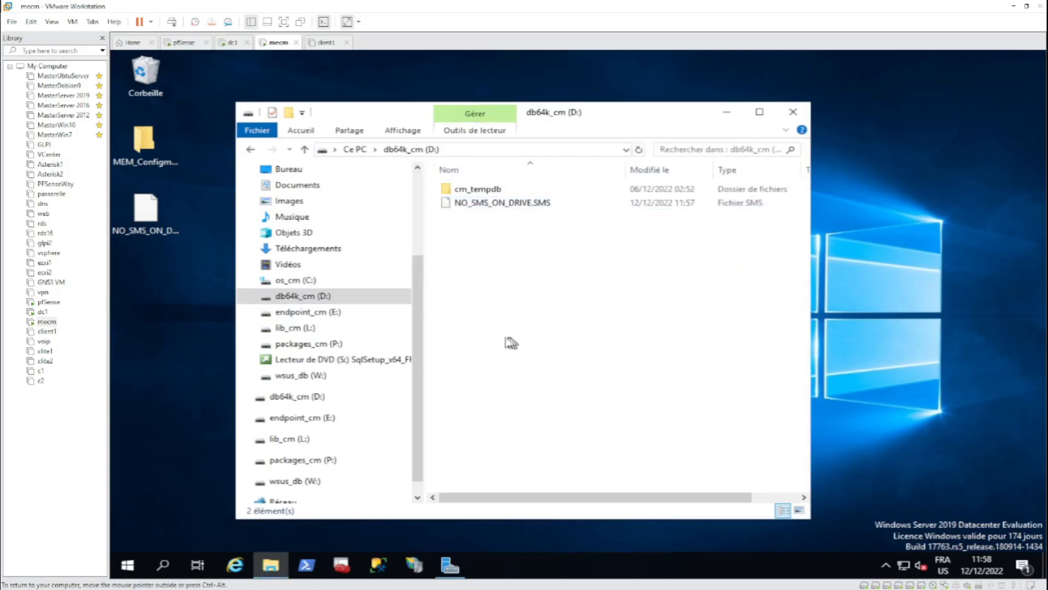
Step: Paste NO_SMS_ON_DRIVE.SMS into the root of endpoint_cm (E:), approving the administrator access
click(306, 313)
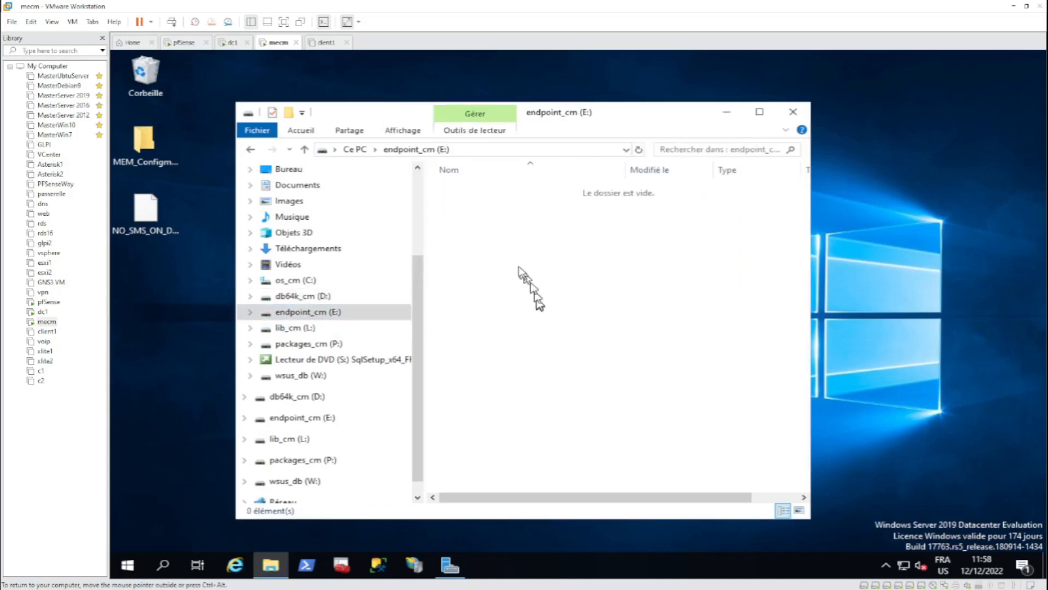
right_click(511, 266)
click(555, 353)
click(535, 230)
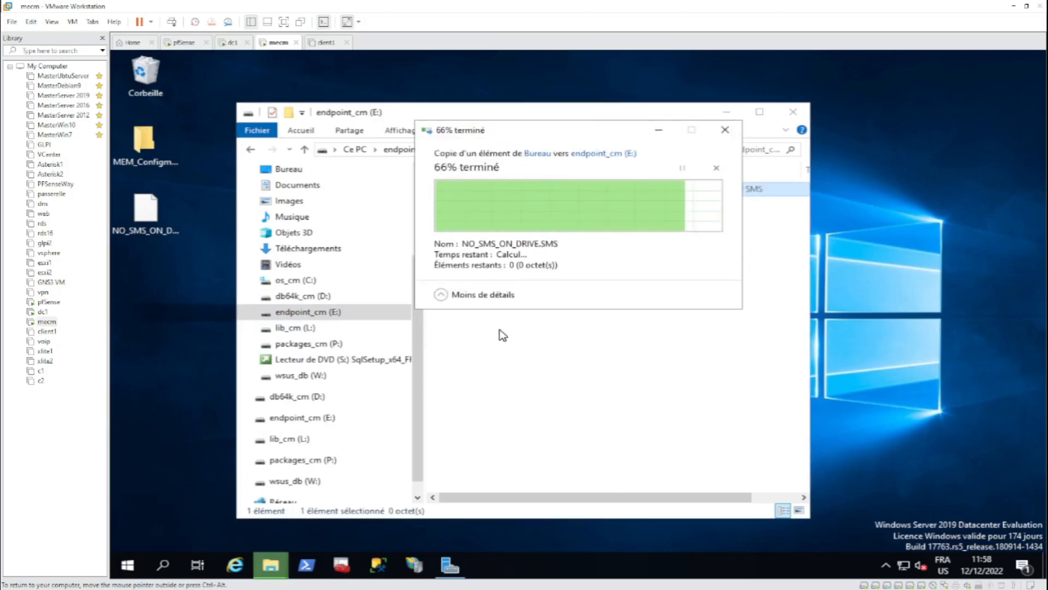
Step: Skip lib_cm (L:) and paste NO_SMS_ON_DRIVE.SMS into the root of packages_cm (P:) with administrator rights
click(307, 329)
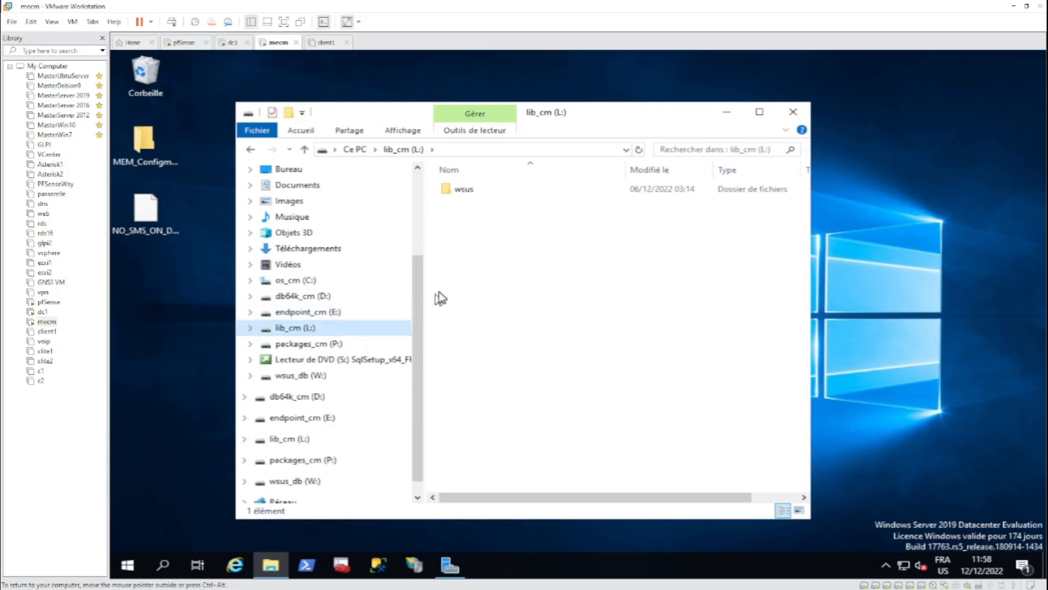
click(528, 277)
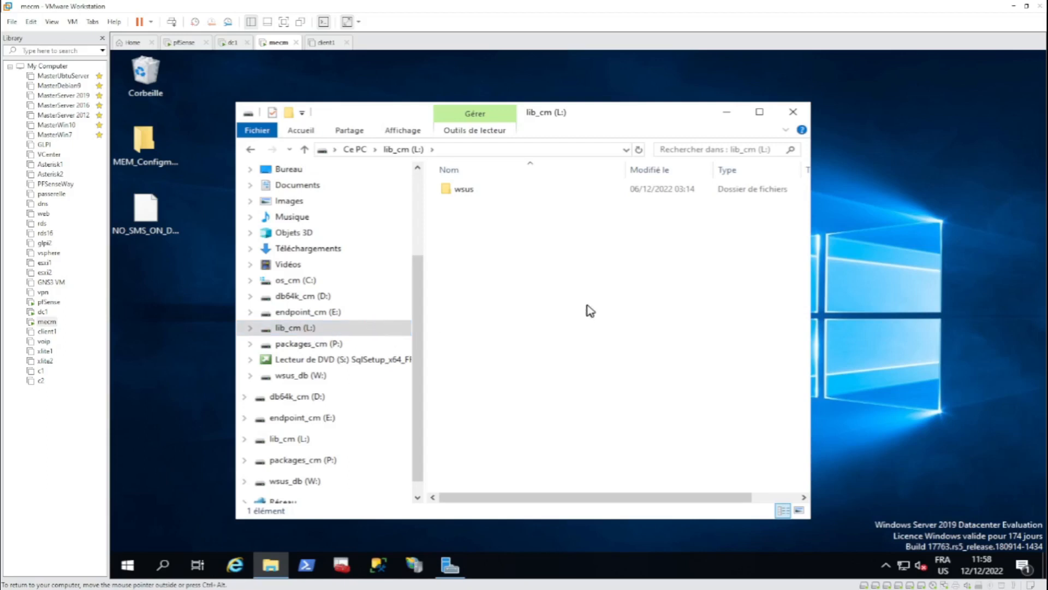
click(331, 343)
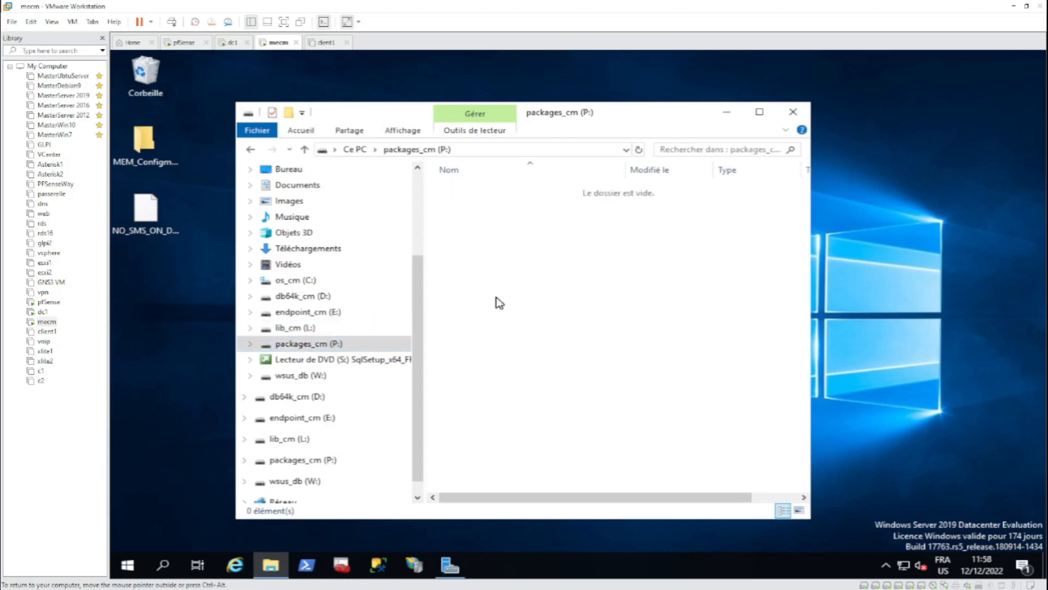
right_click(515, 267)
click(553, 358)
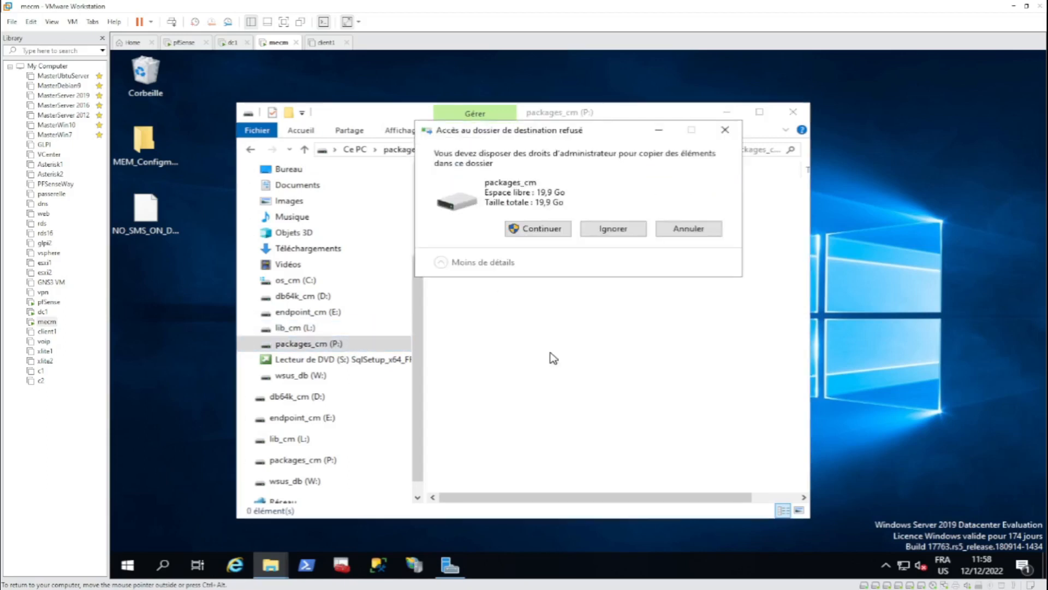
click(550, 241)
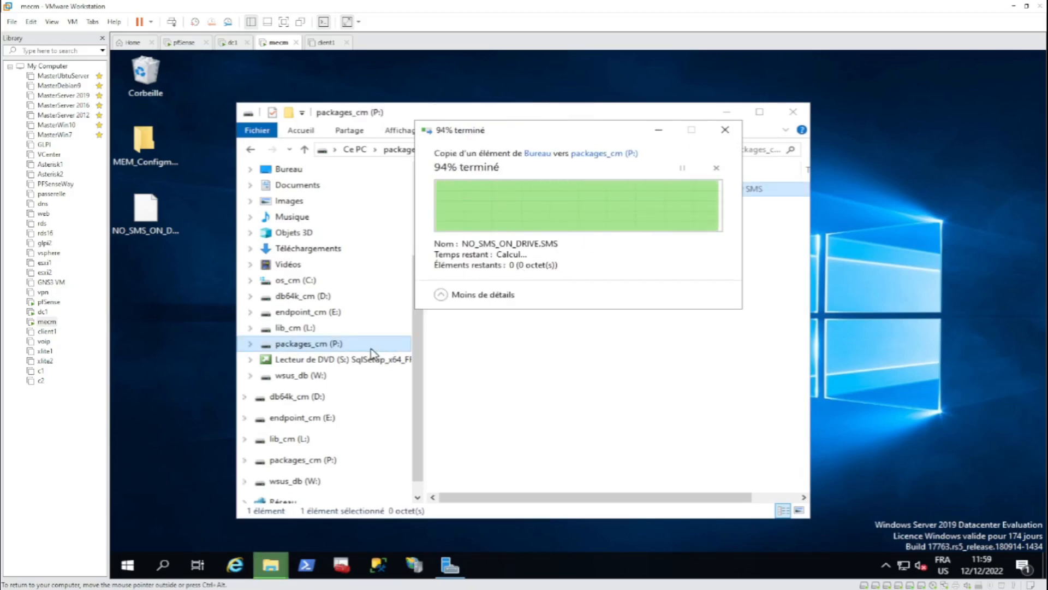
Step: Paste NO_SMS_ON_DRIVE.SMS into the root of wsus_db (W:), approving the administrator access
click(325, 375)
right_click(538, 274)
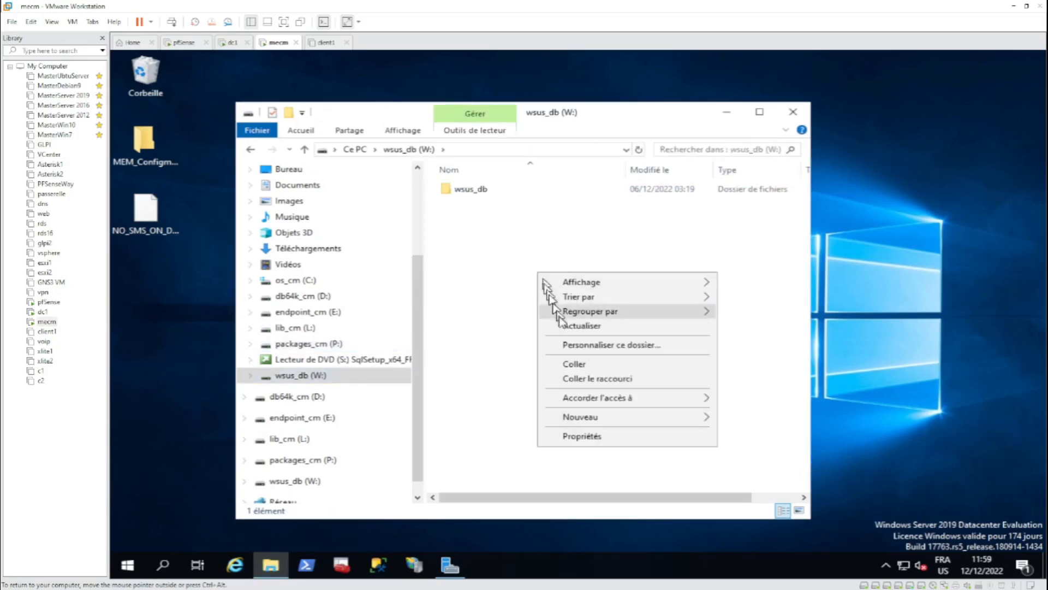
click(551, 356)
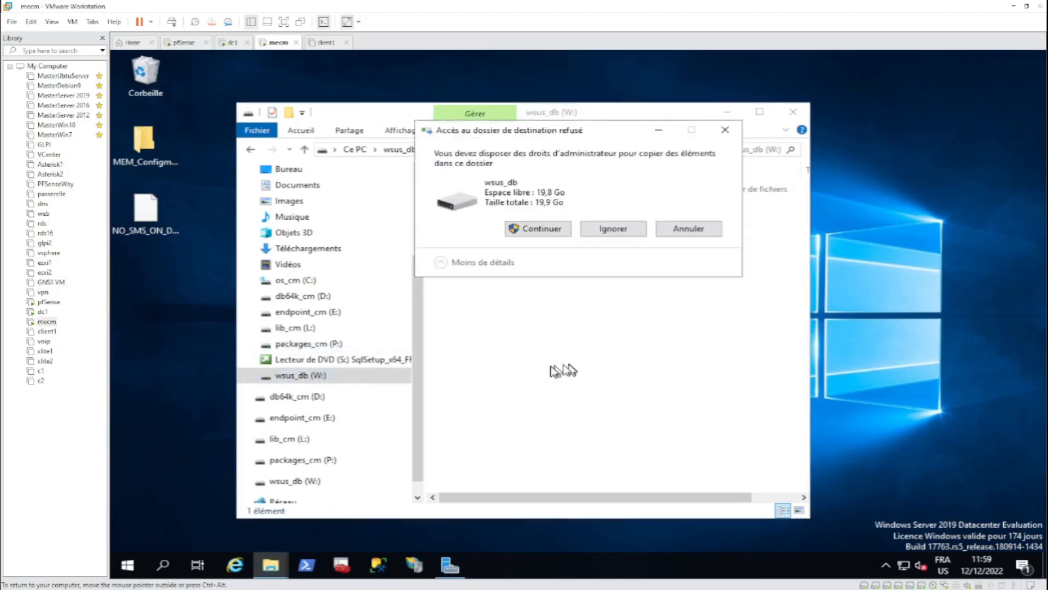
click(556, 230)
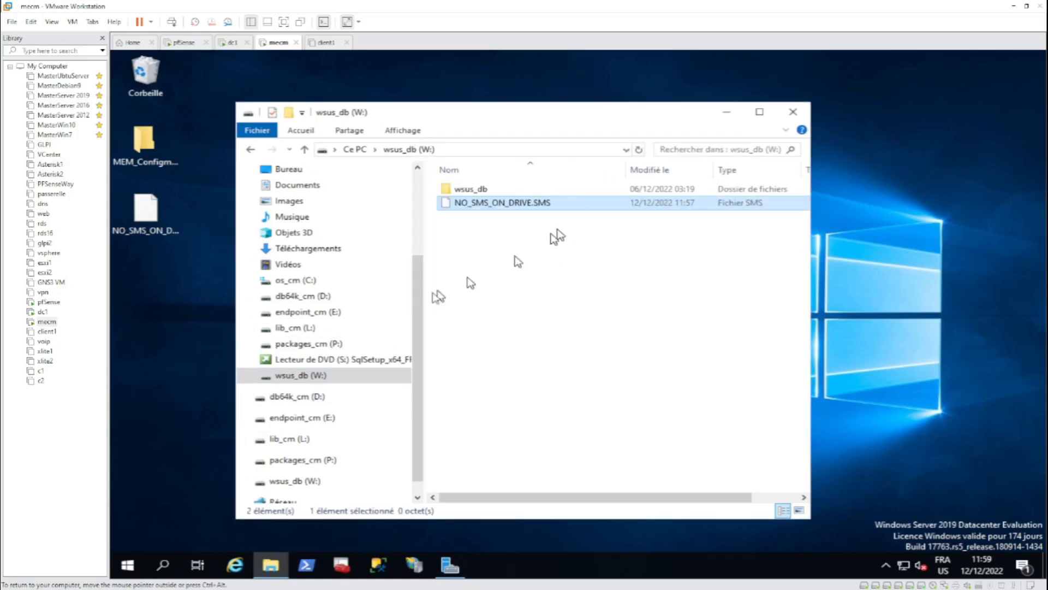
click(321, 378)
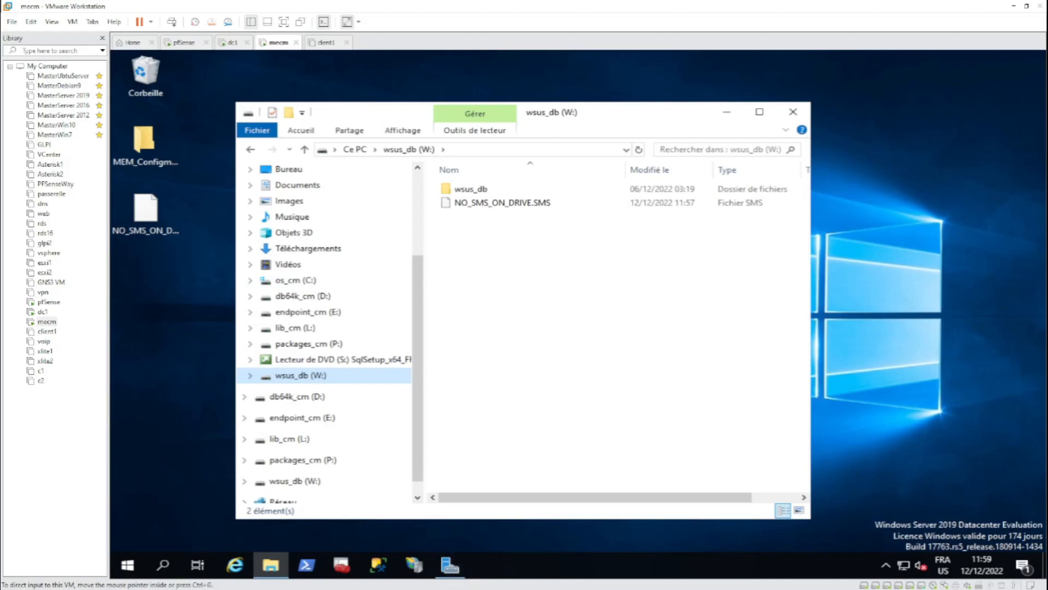
Step: Check the Notepad task list, launch Microsoft SQL Server Management Studio 18 on the mecm machine and minimize the file explorer
key(alt+Tab)
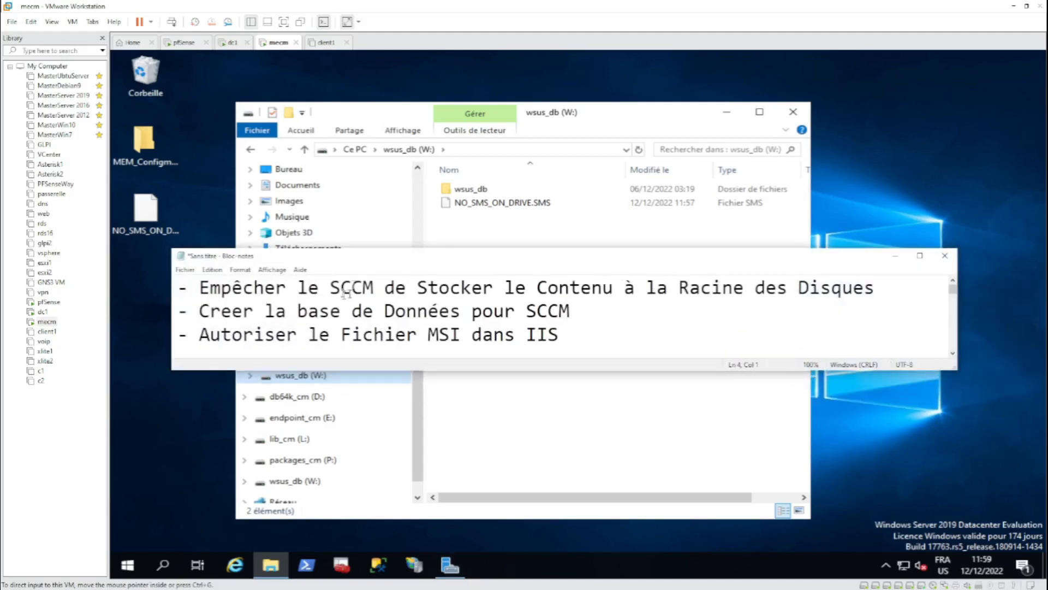
click(581, 315)
click(399, 571)
key(super)
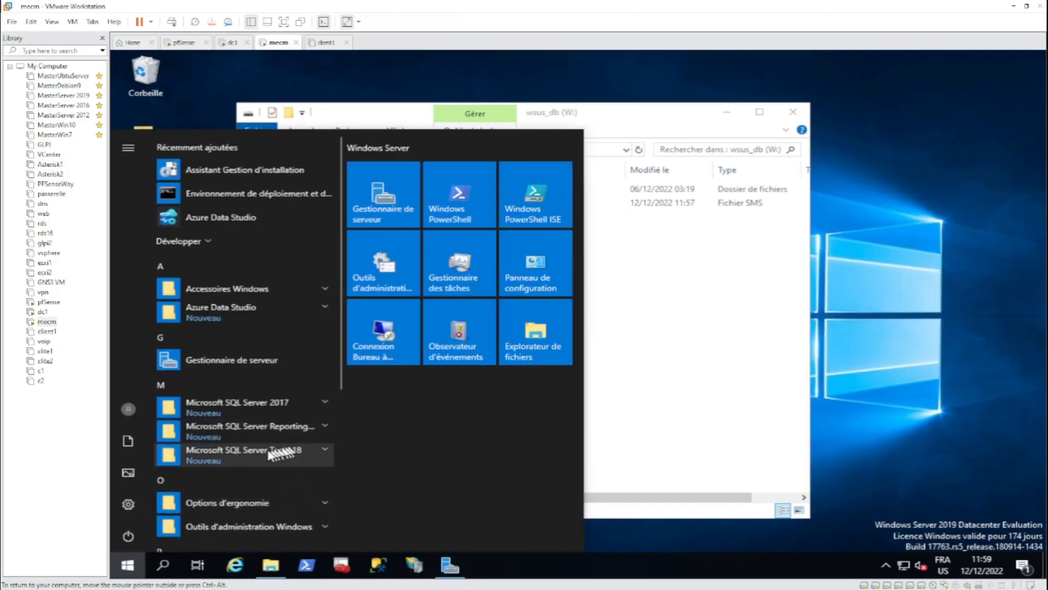
click(309, 453)
scroll(241, 486, down, 3)
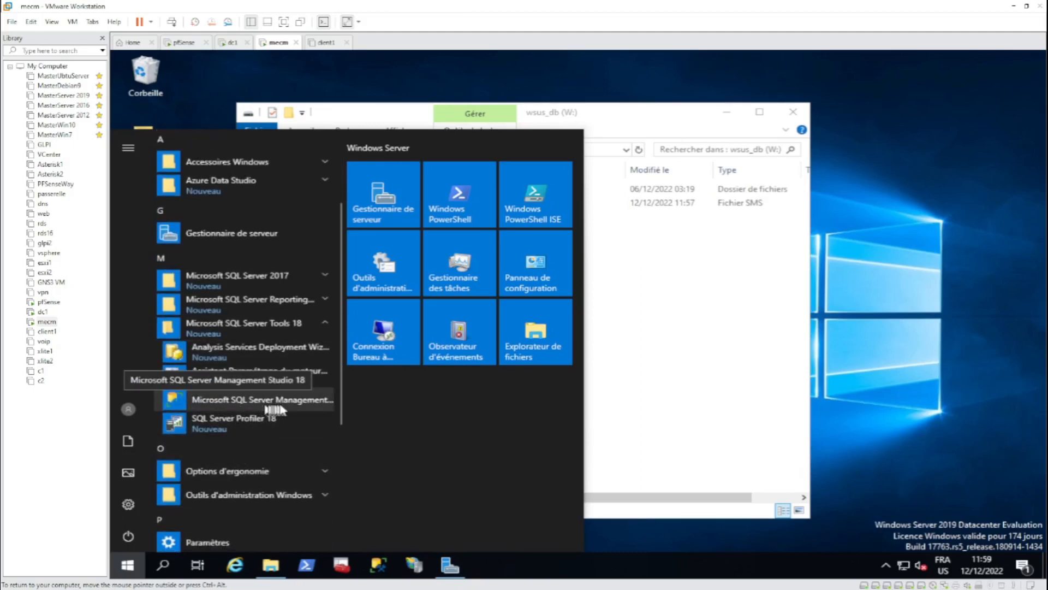
click(301, 406)
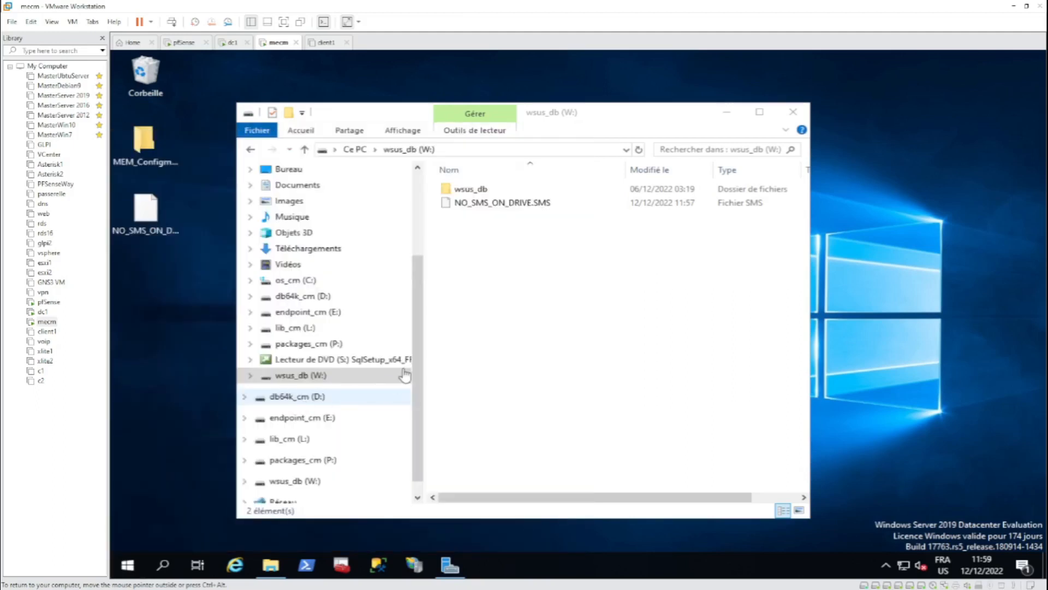
click(727, 114)
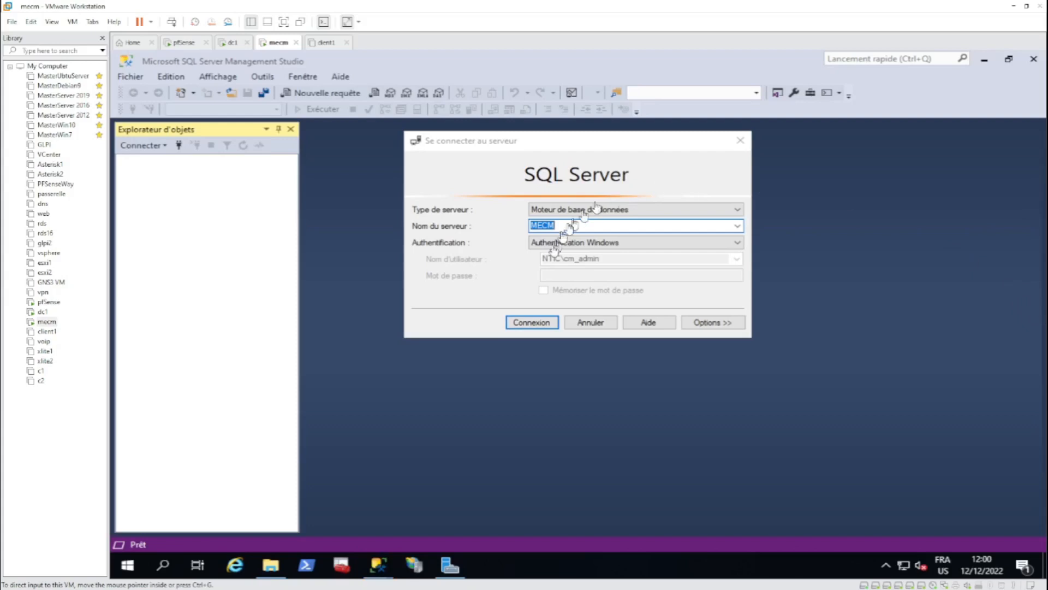
Step: Connect to the MECM database engine with Windows authentication and expand Bases de données
click(537, 322)
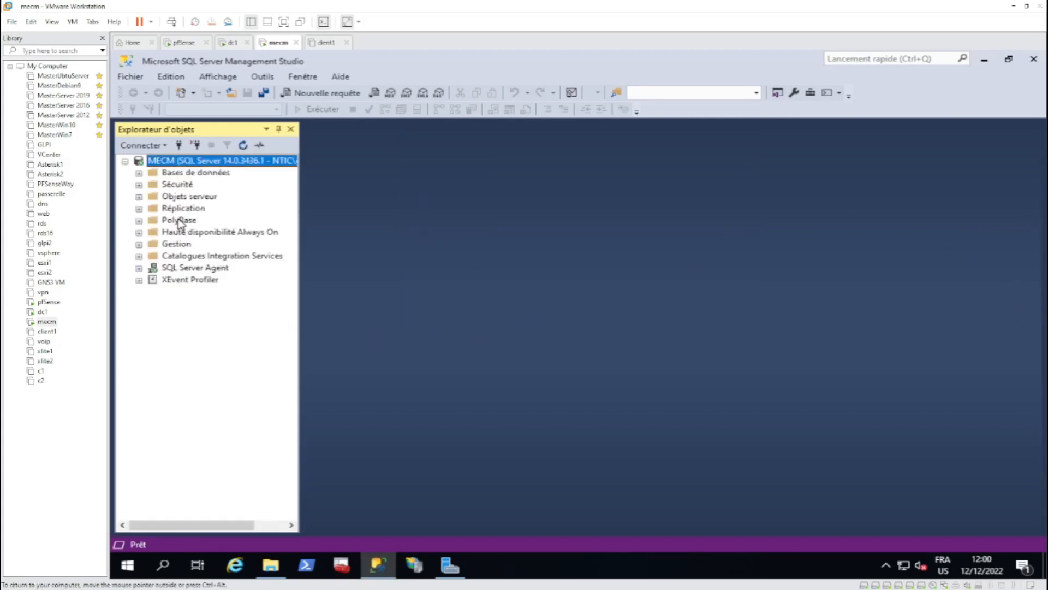
click(138, 173)
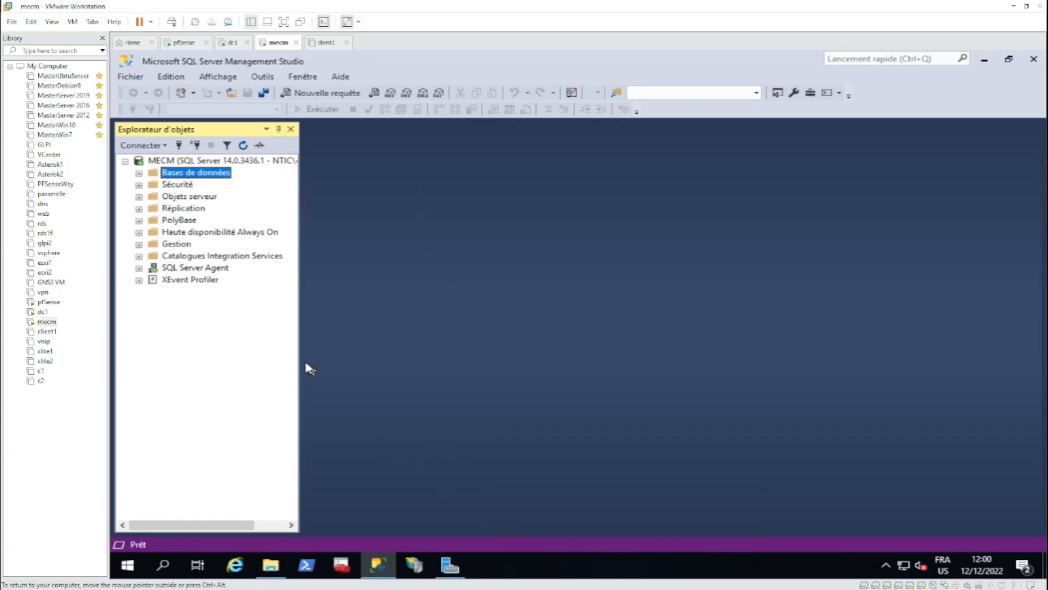
click(139, 174)
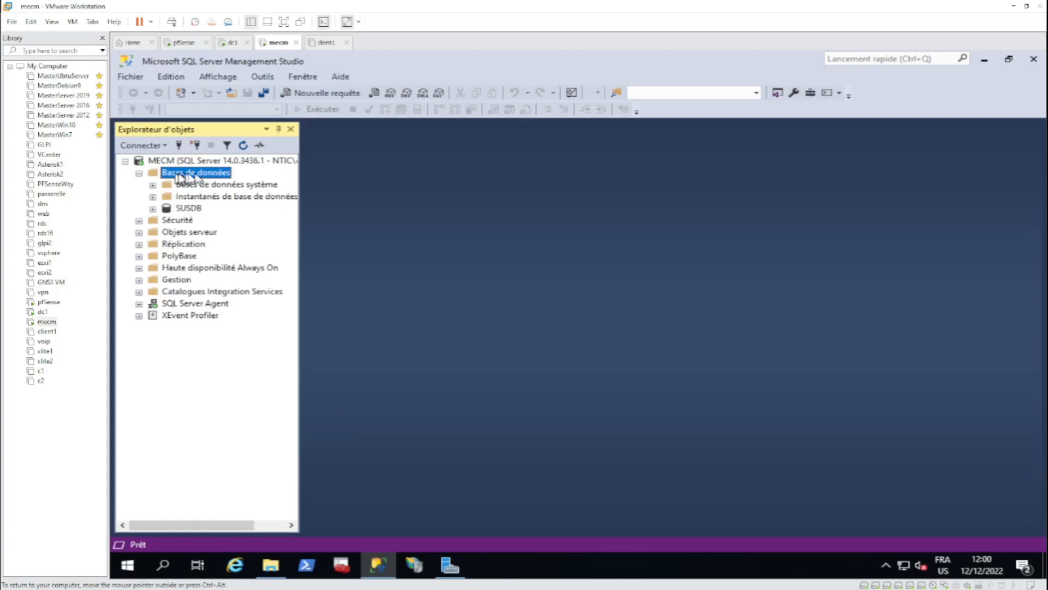
Step: Start a new database under Bases de données, naming it ntc and setting its owner to sa
right_click(229, 178)
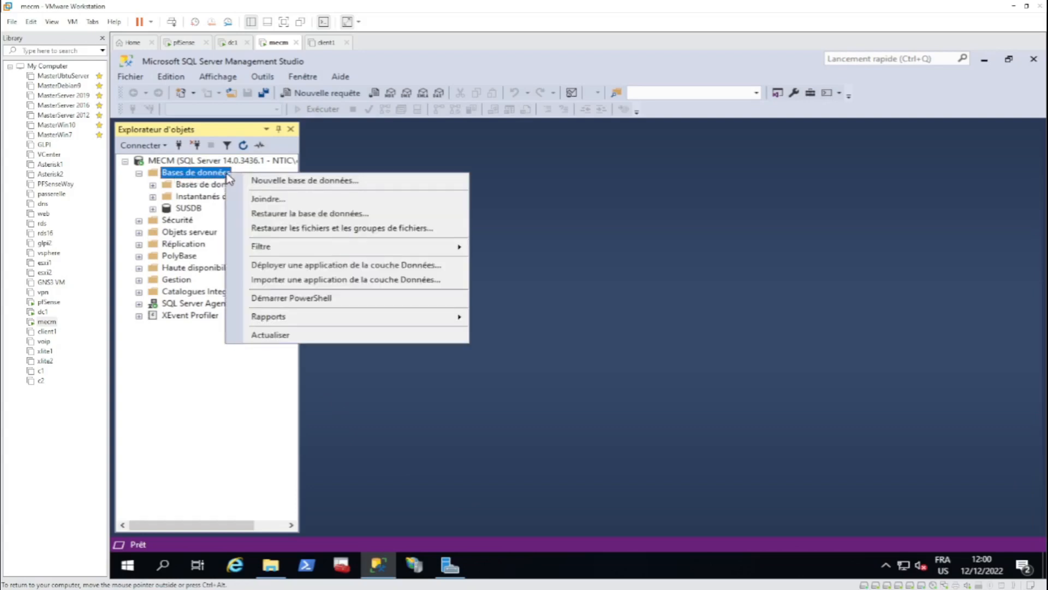
click(283, 180)
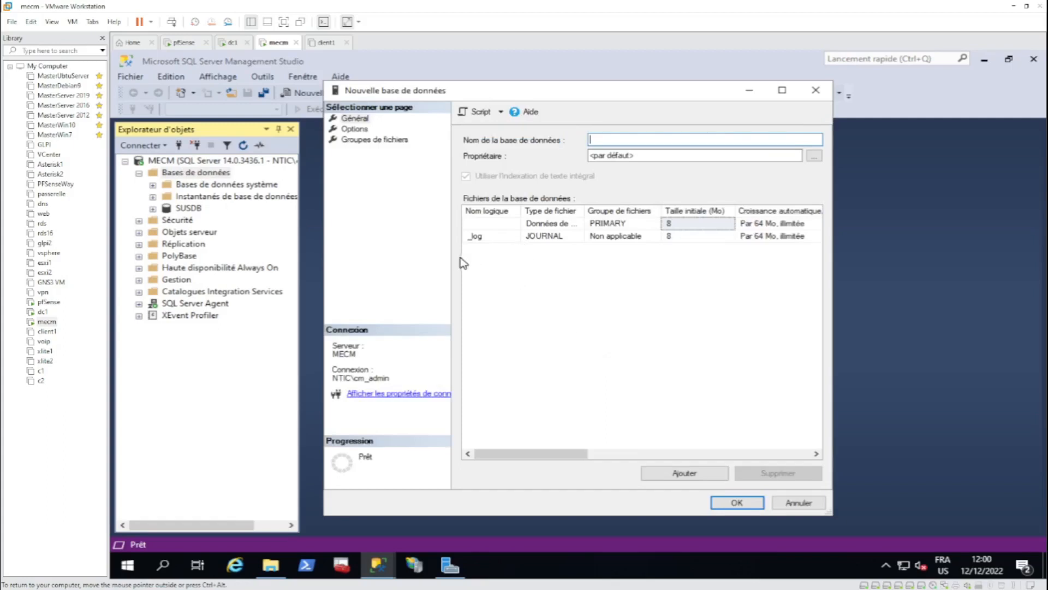
click(480, 224)
click(613, 141)
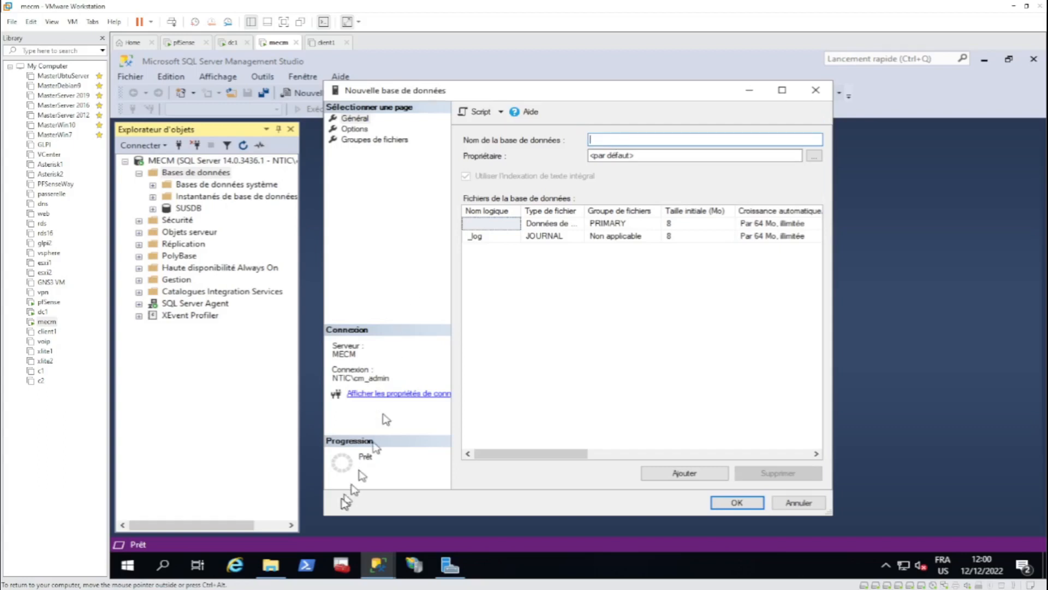
click(447, 568)
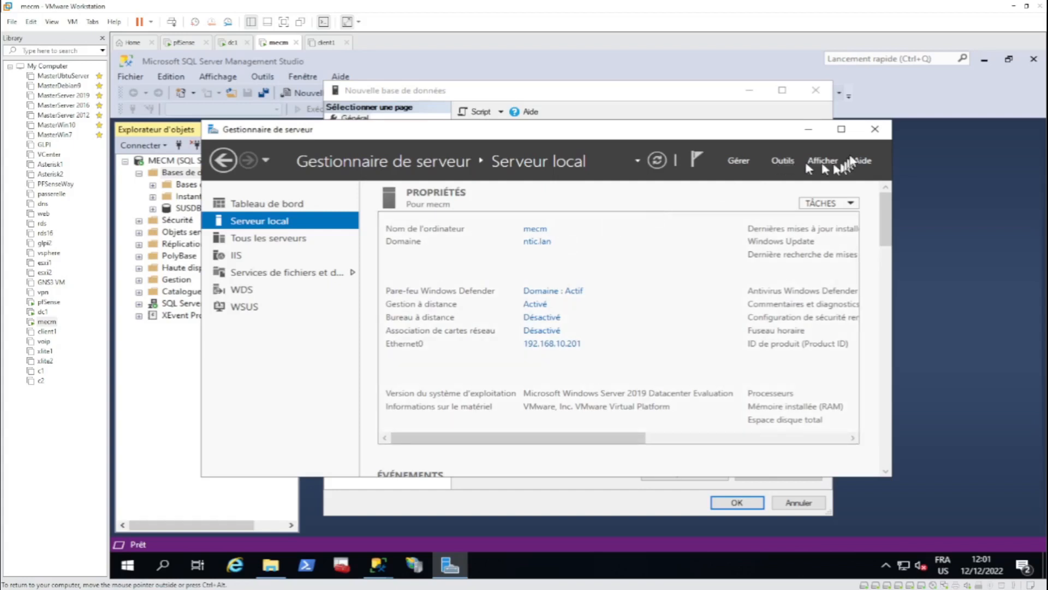
click(809, 129)
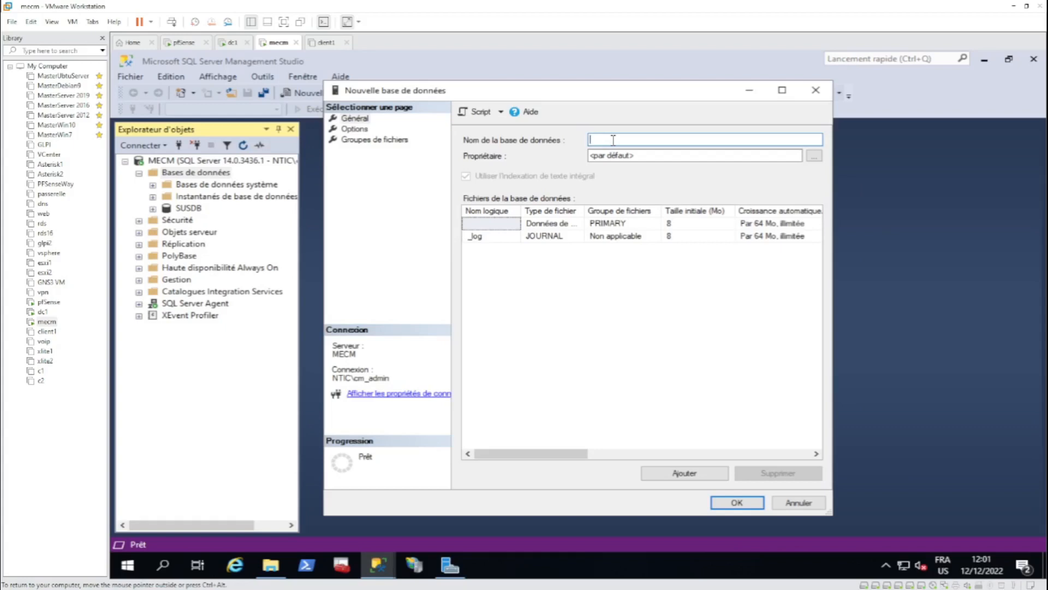
text(ntc)
drag(653, 156, 502, 154)
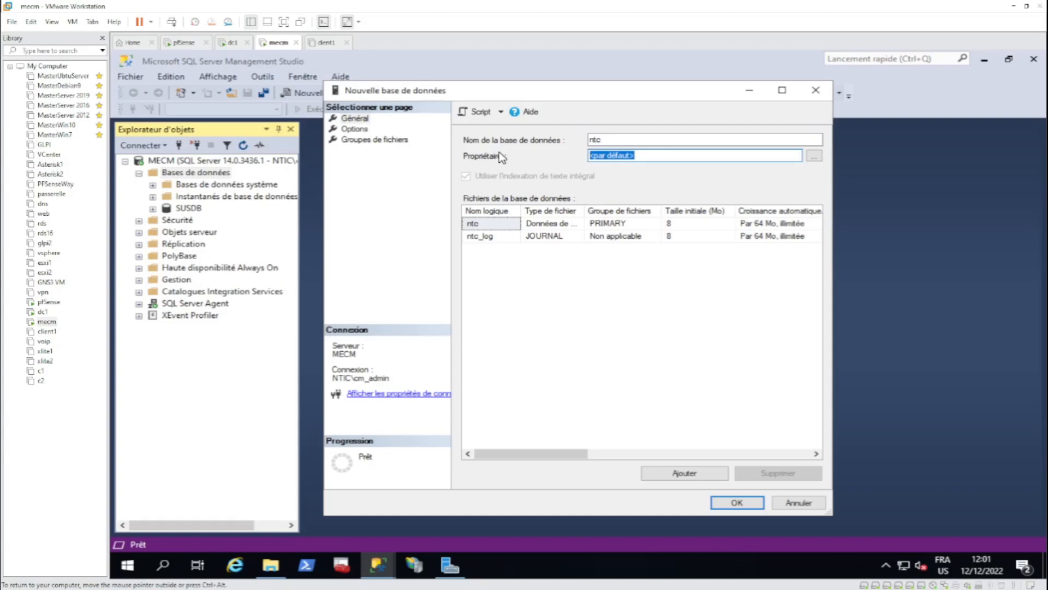
text(sa)
click(583, 318)
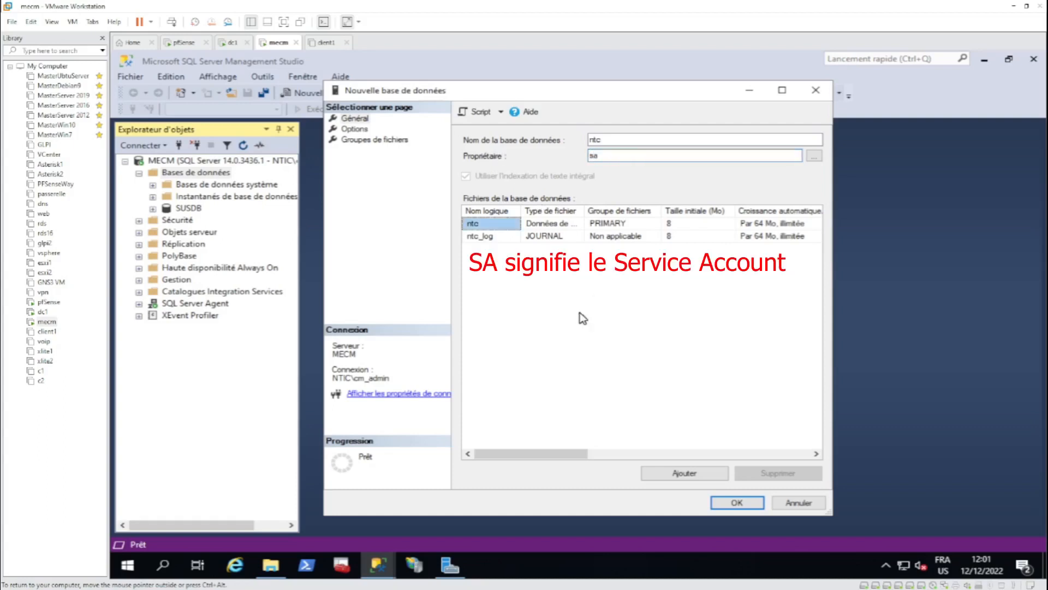
Step: Set the new database's recovery mode (Mode de récupération) to Simple
click(355, 130)
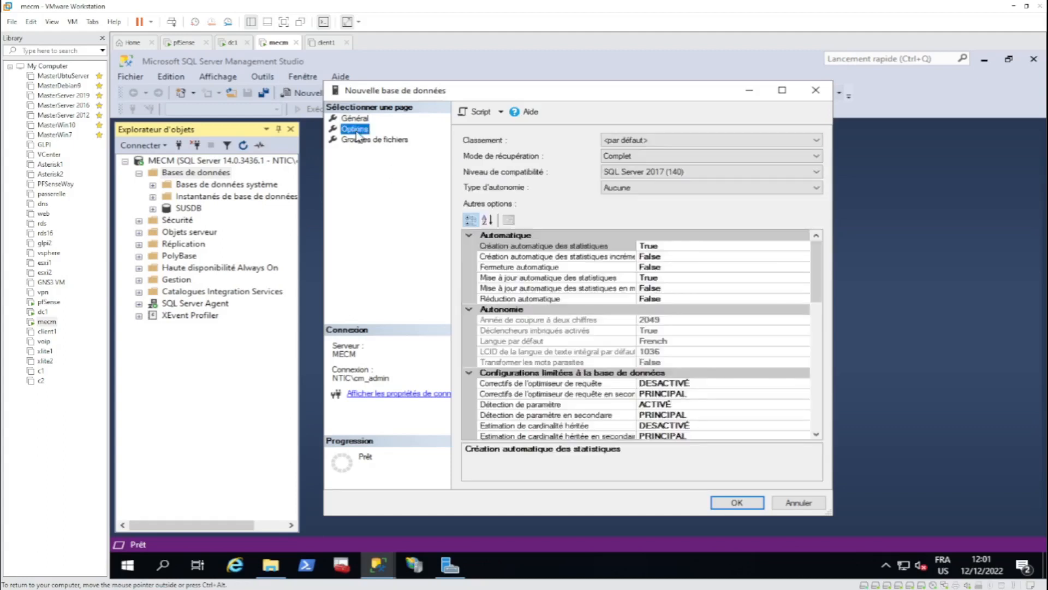
click(658, 157)
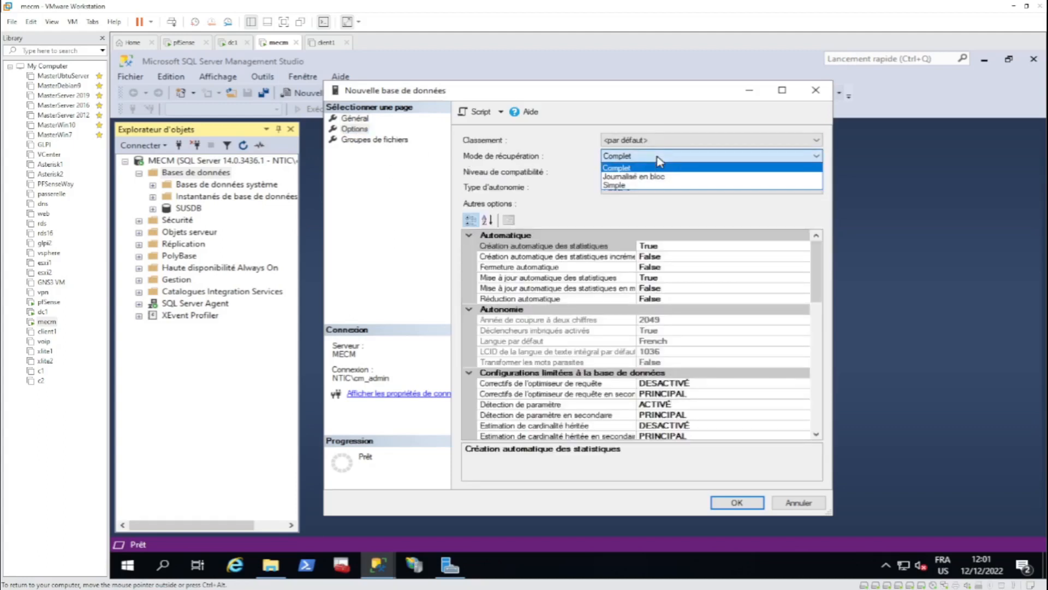
click(628, 186)
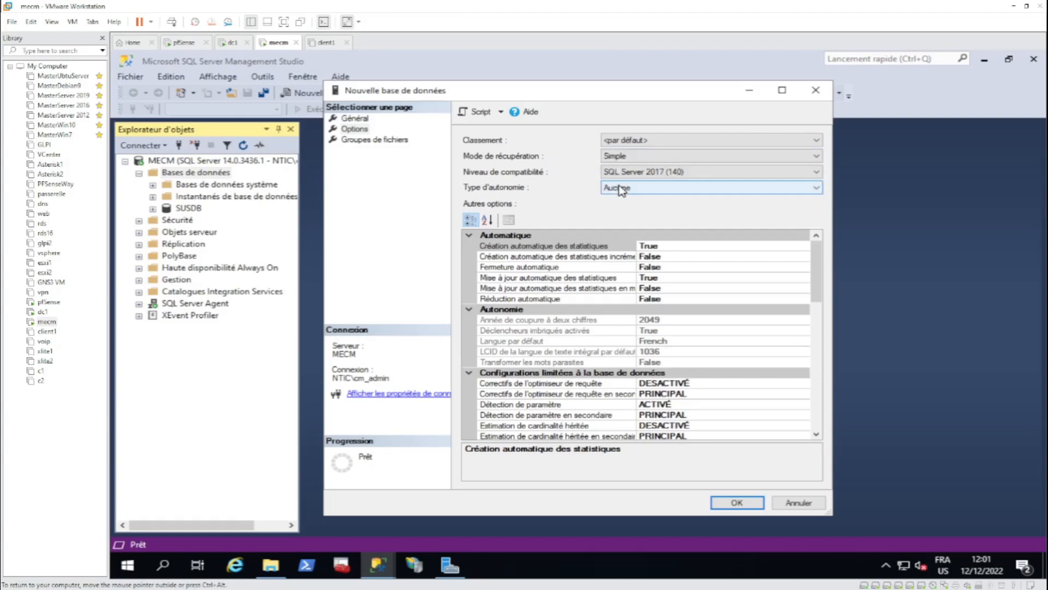
Step: Return to the general settings, maximize the new database dialog and add three more data file rows
click(354, 119)
click(498, 224)
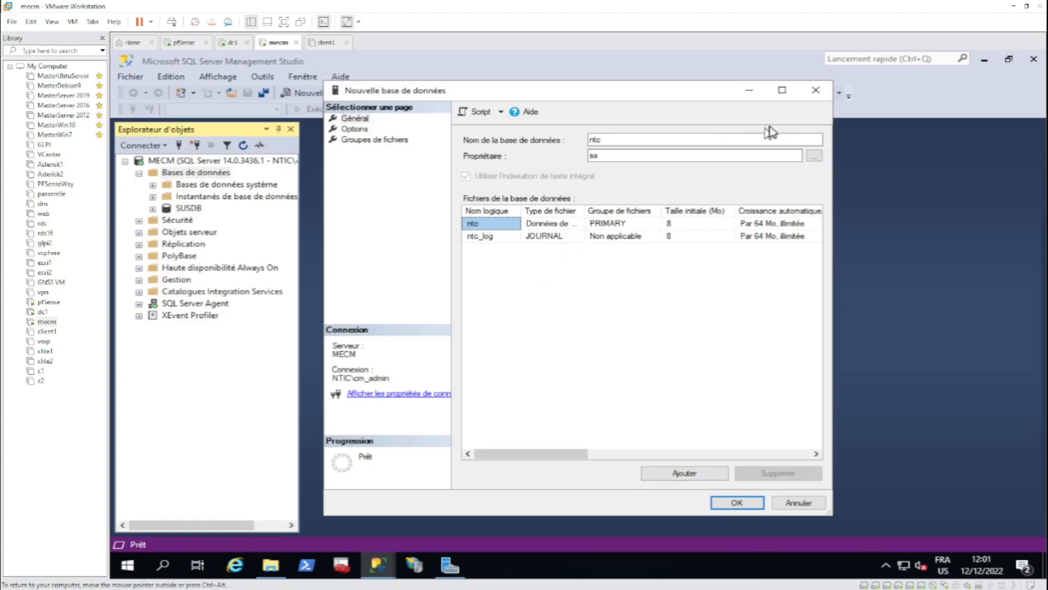
click(786, 93)
drag(373, 175, 410, 175)
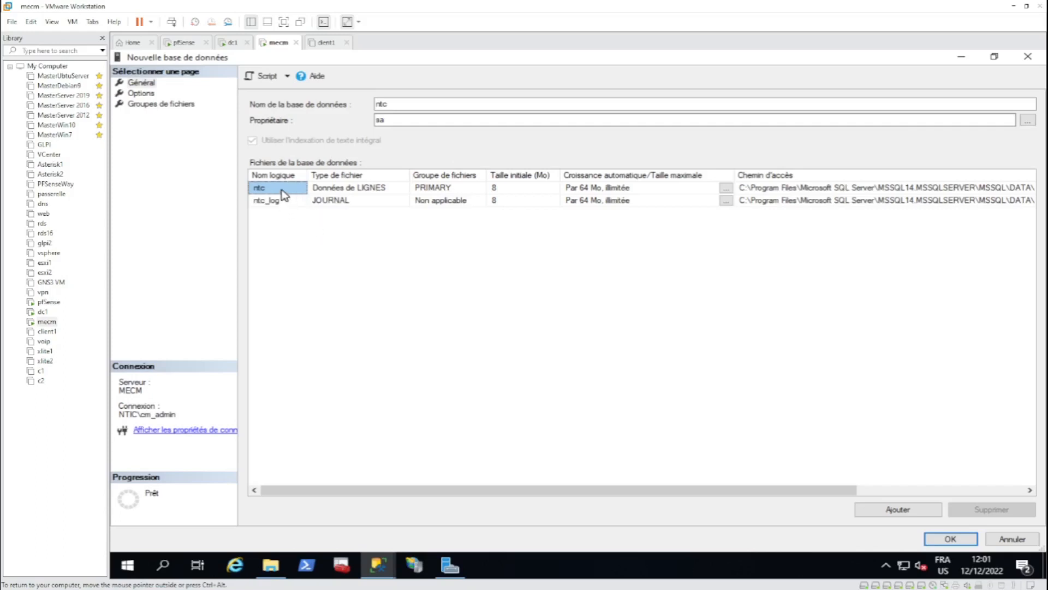
click(905, 511)
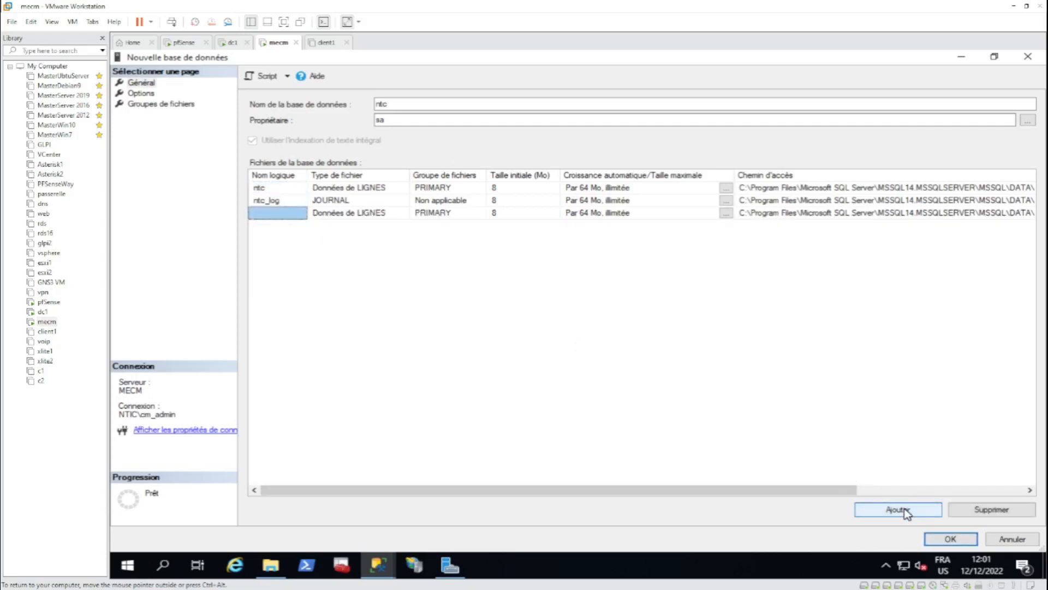
click(905, 512)
click(905, 512)
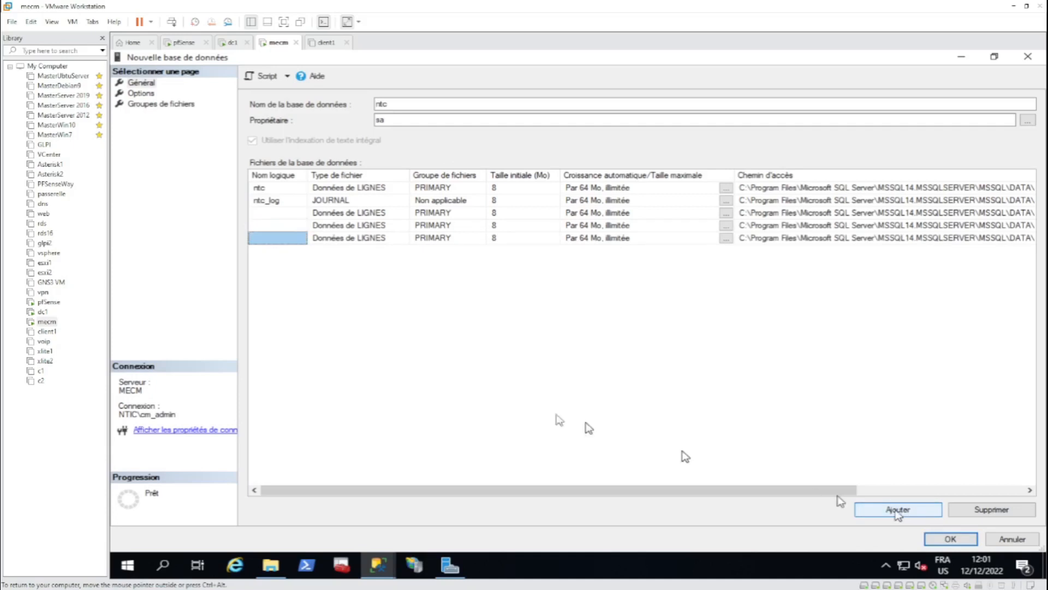
Step: Prefix the database name with cm_ so that it reads cm_ntc
click(401, 103)
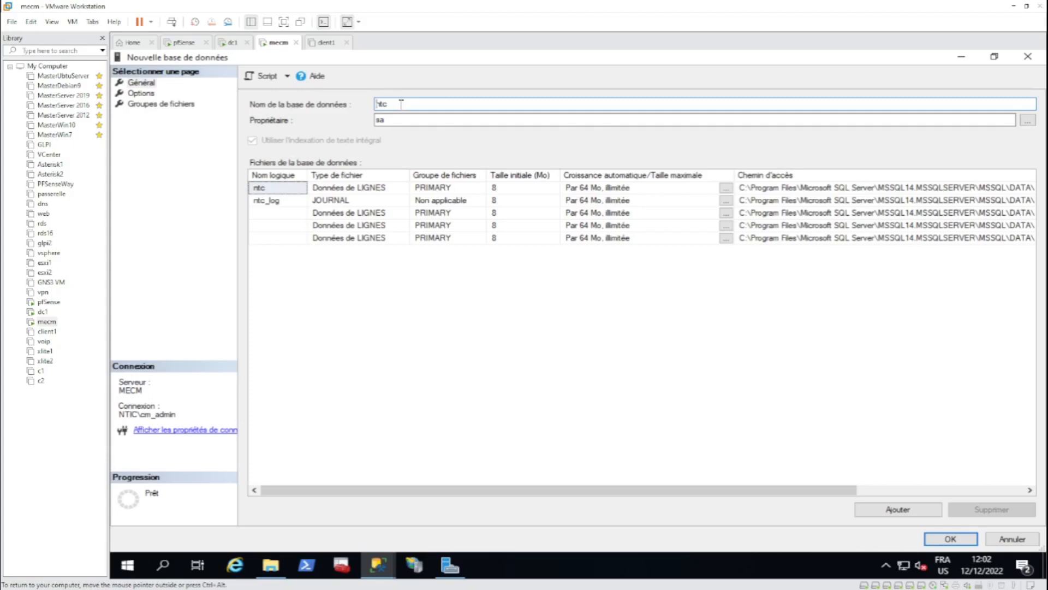
key(Home)
text(cm_)
Step: Name the four row data files cm_ntc_1, cm_ntc_2, cm_ntc_3 and cm_ntc_4
click(289, 190)
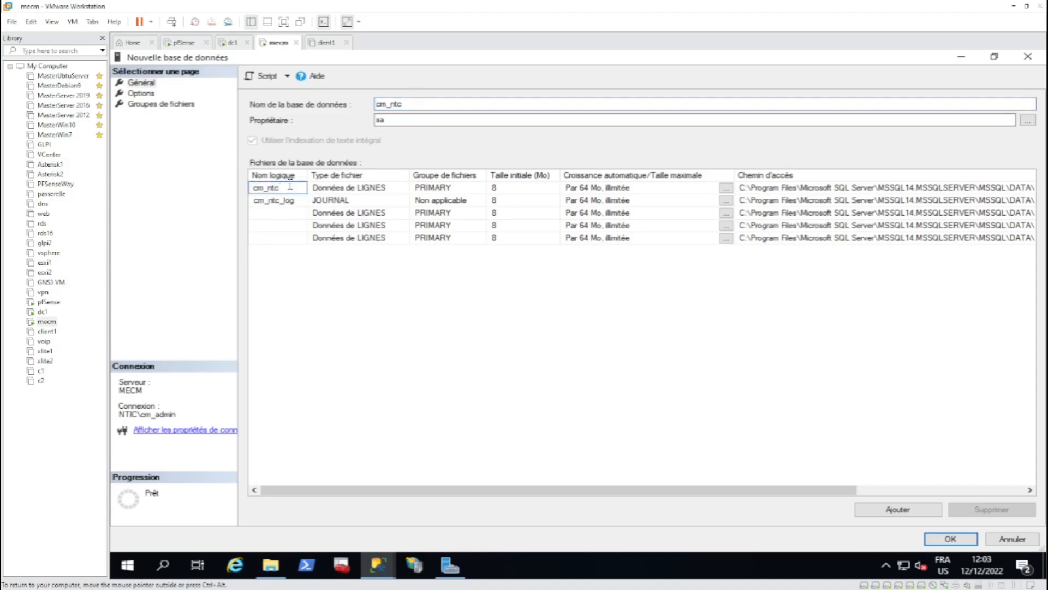
double_click(284, 187)
key(End)
text(_)
click(279, 213)
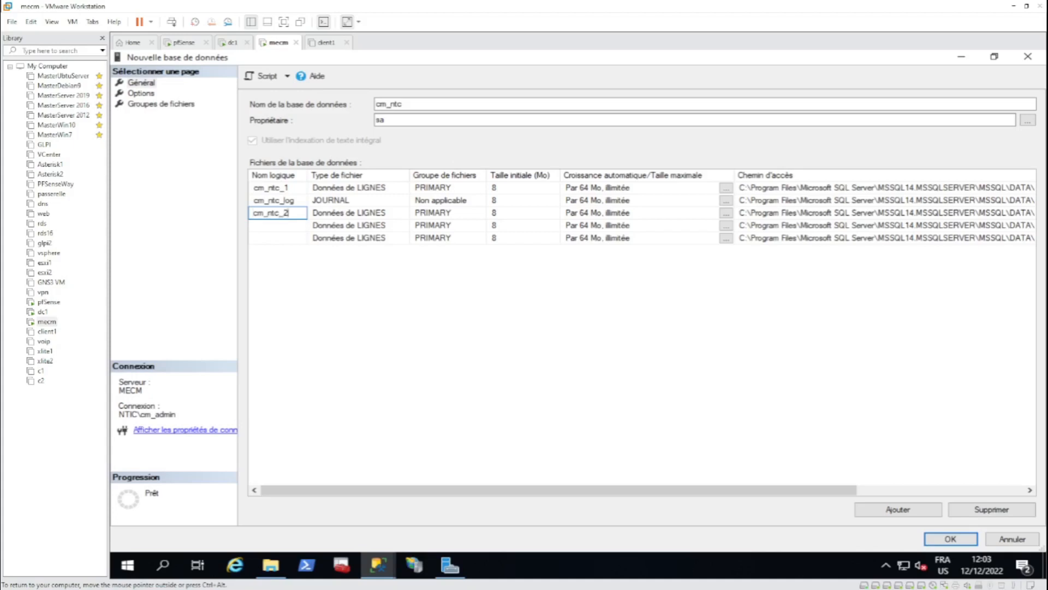
click(286, 225)
text(cm_ntc_)
click(306, 238)
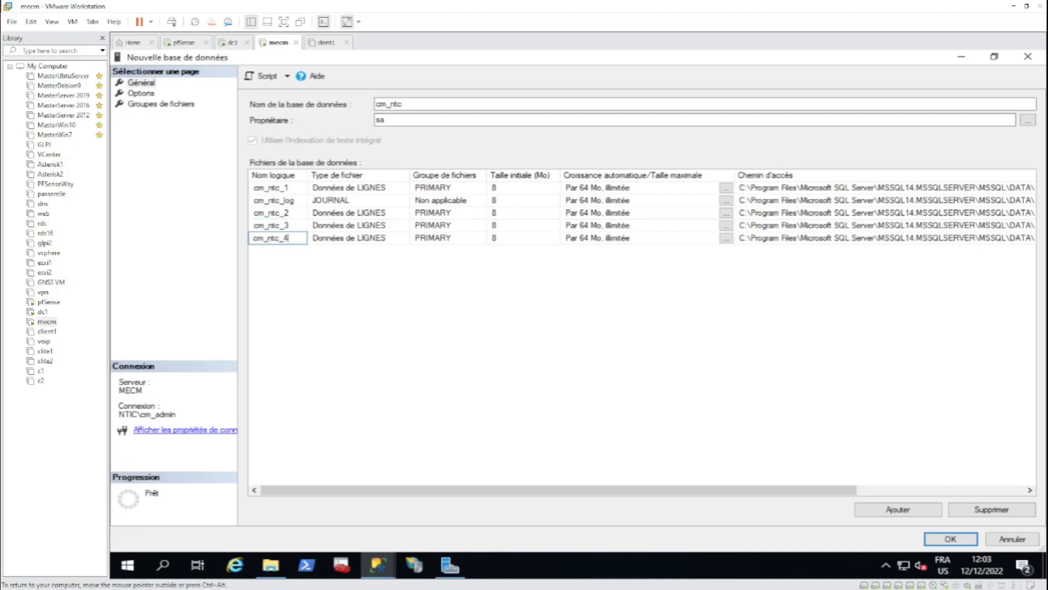
click(286, 187)
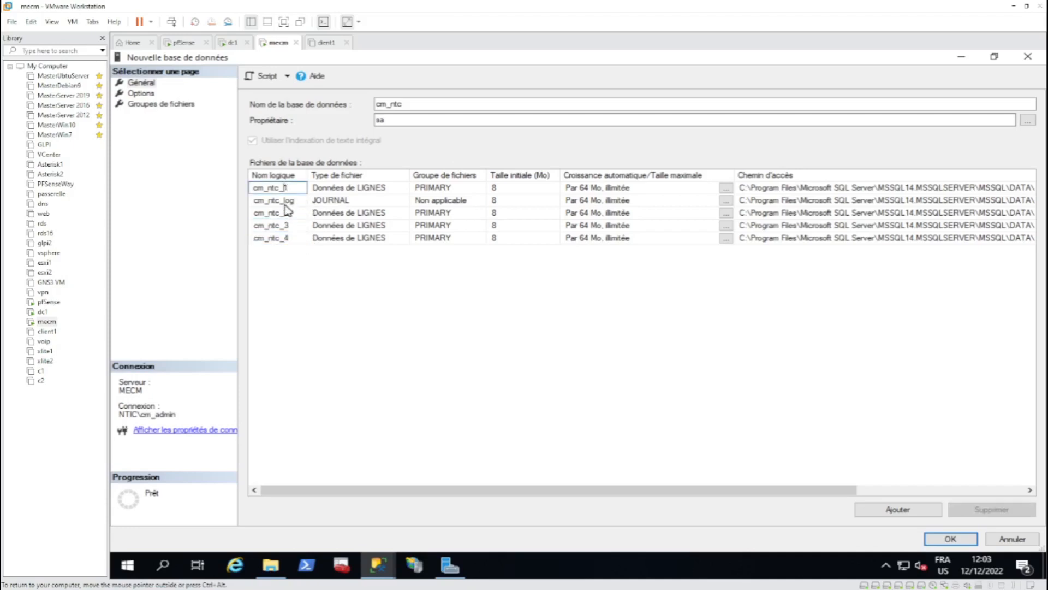
click(284, 238)
click(285, 187)
drag(288, 187, 186, 187)
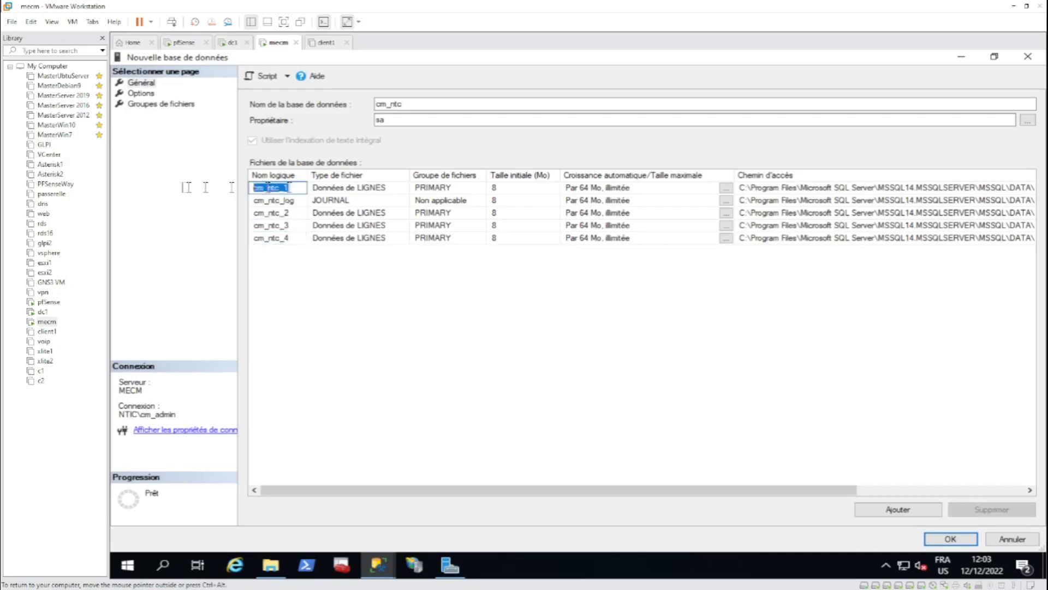
click(297, 200)
drag(295, 201, 220, 203)
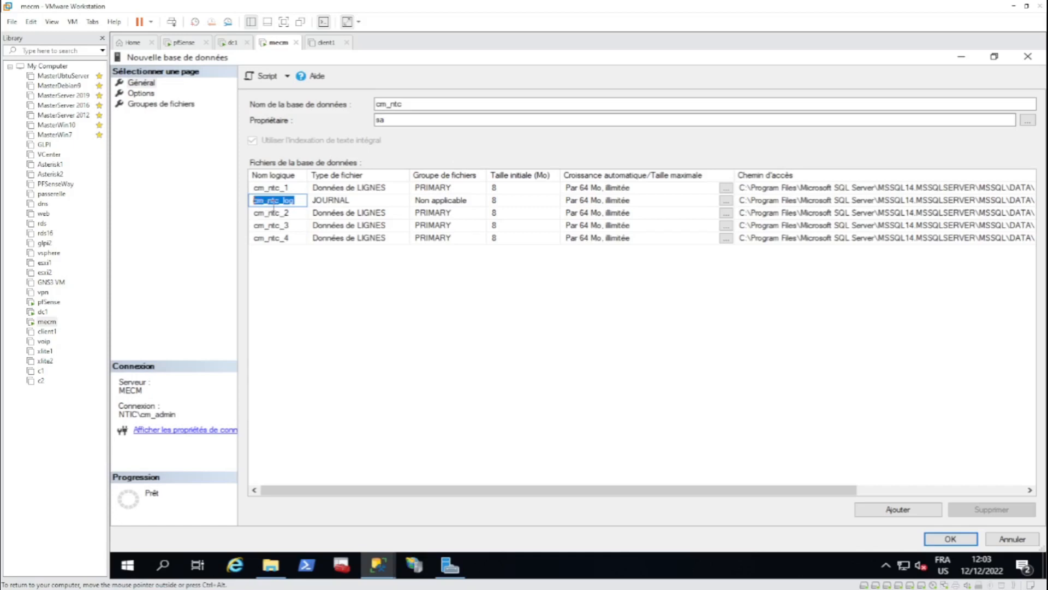
click(299, 257)
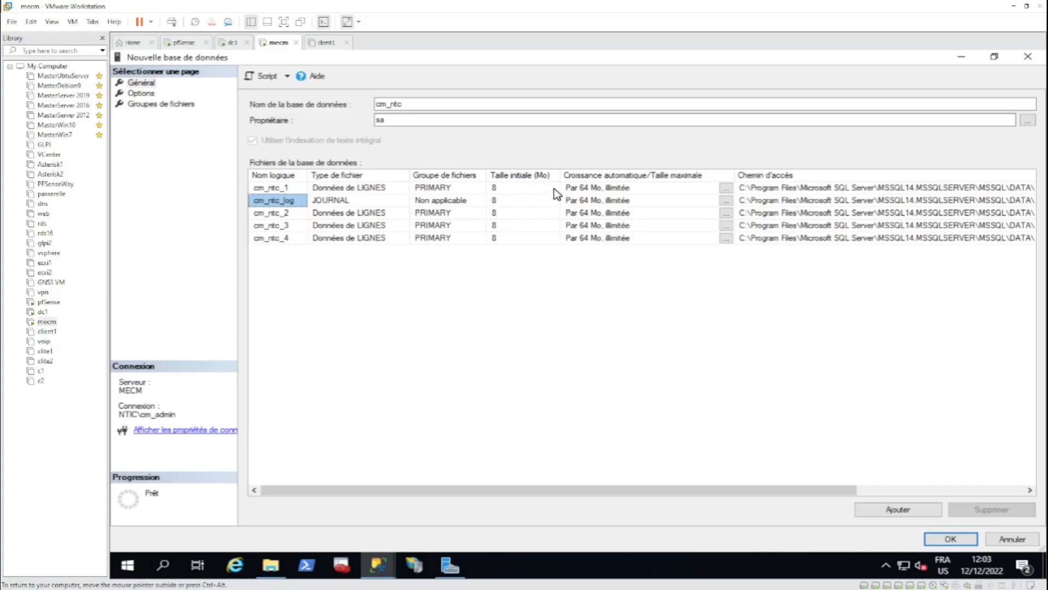
Step: Set the initial size to 256 MB for the four cm_ntc data files and 512 MB for cm_ntc_log
click(522, 189)
drag(524, 189, 449, 182)
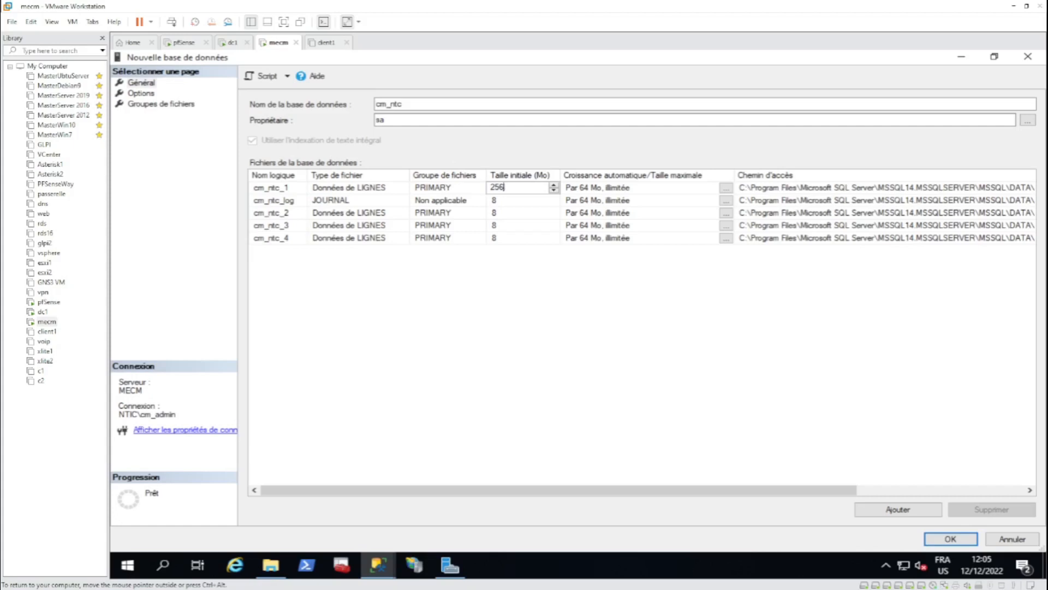
click(521, 200)
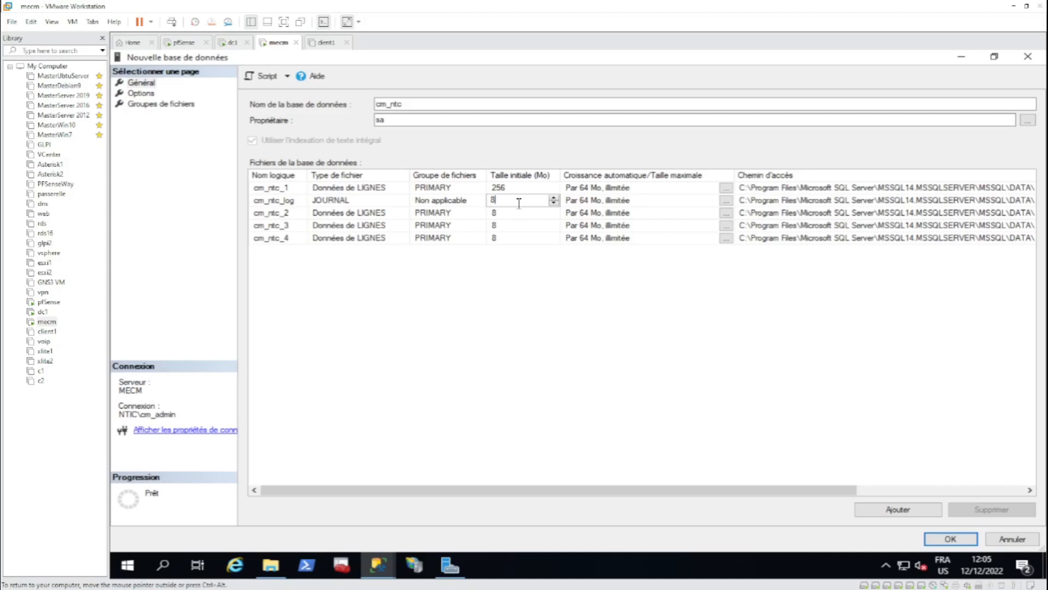
drag(519, 202, 427, 196)
click(549, 214)
double_click(524, 214)
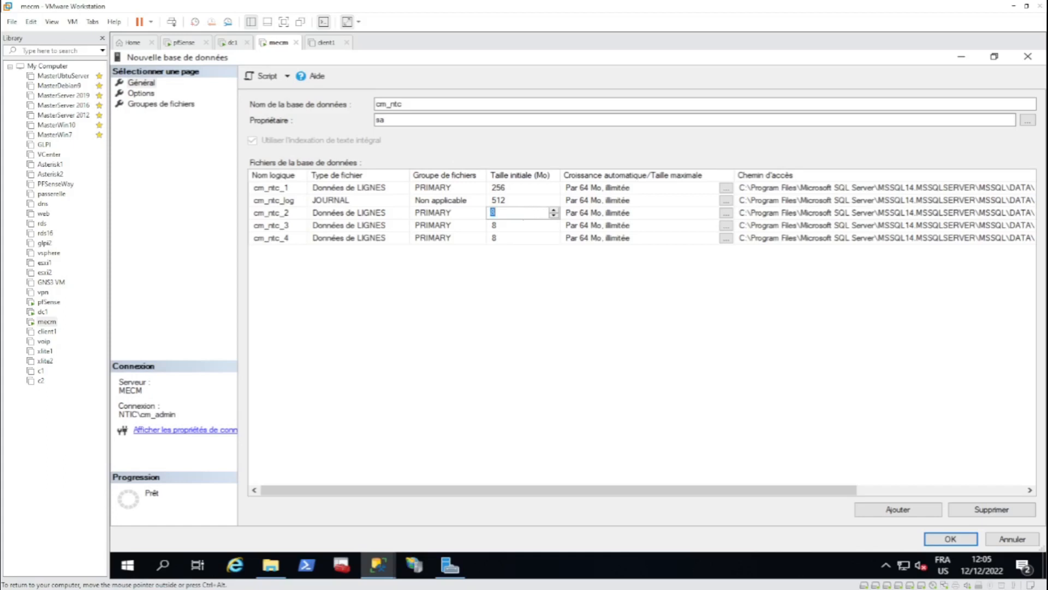
click(528, 225)
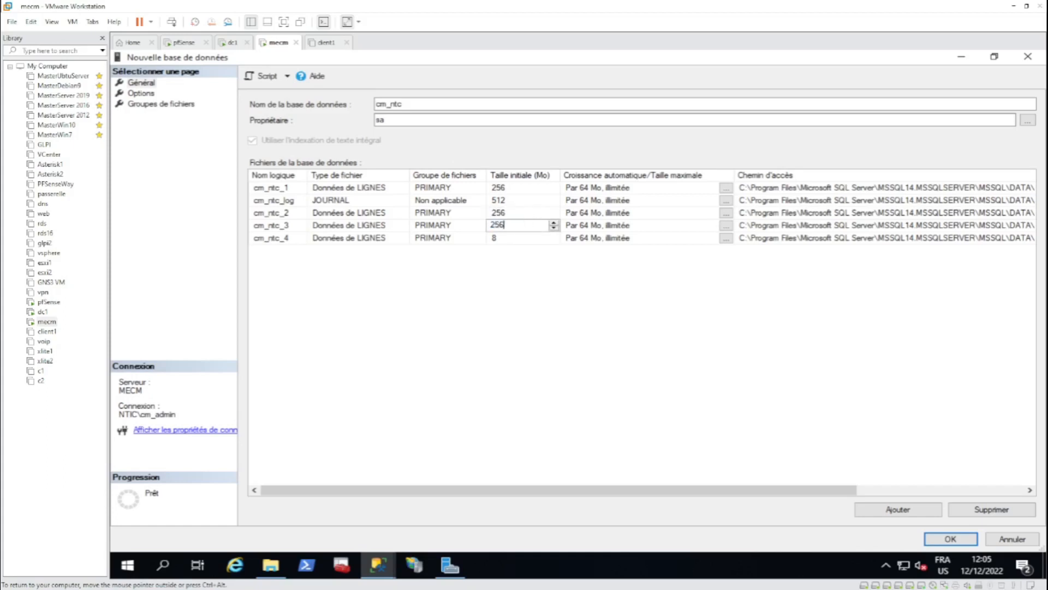
click(528, 238)
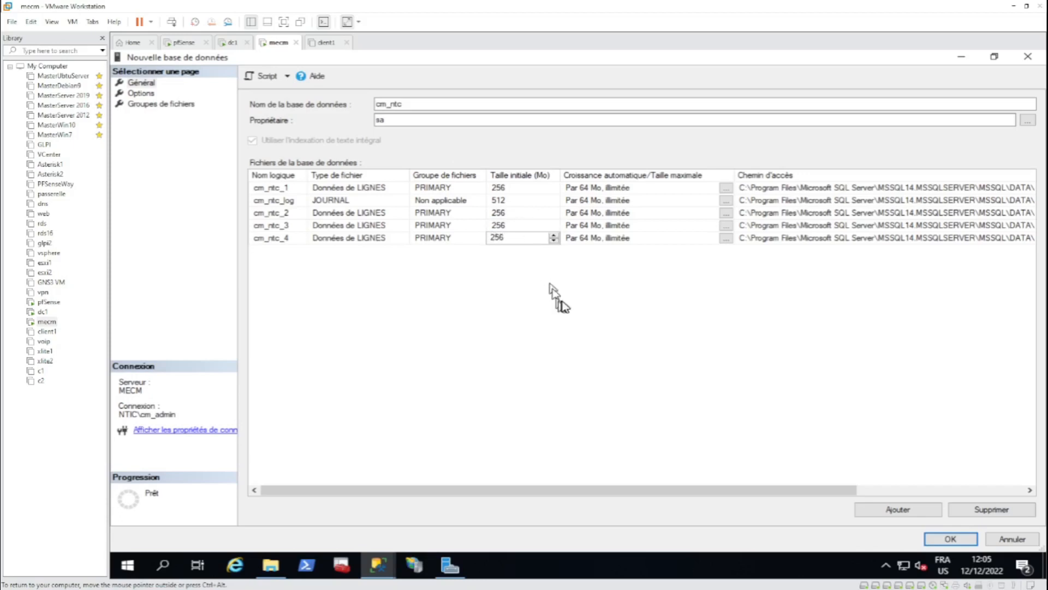
key(Return)
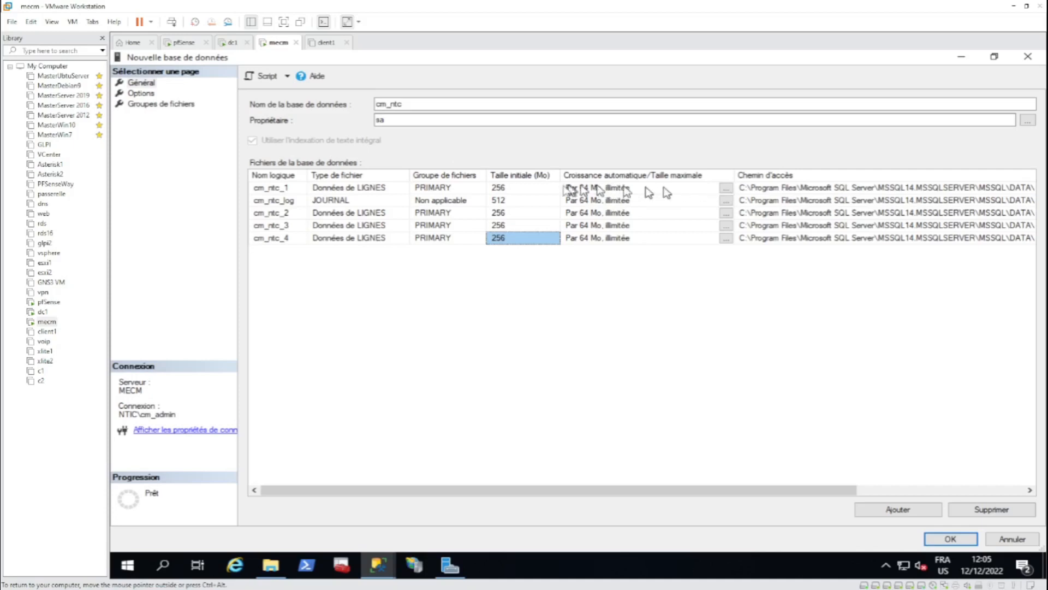
Step: Set the automatic growth to 128 MB for cm_ntc_1 and 256 MB for cm_ntc_log
click(726, 189)
double_click(687, 290)
text(128)
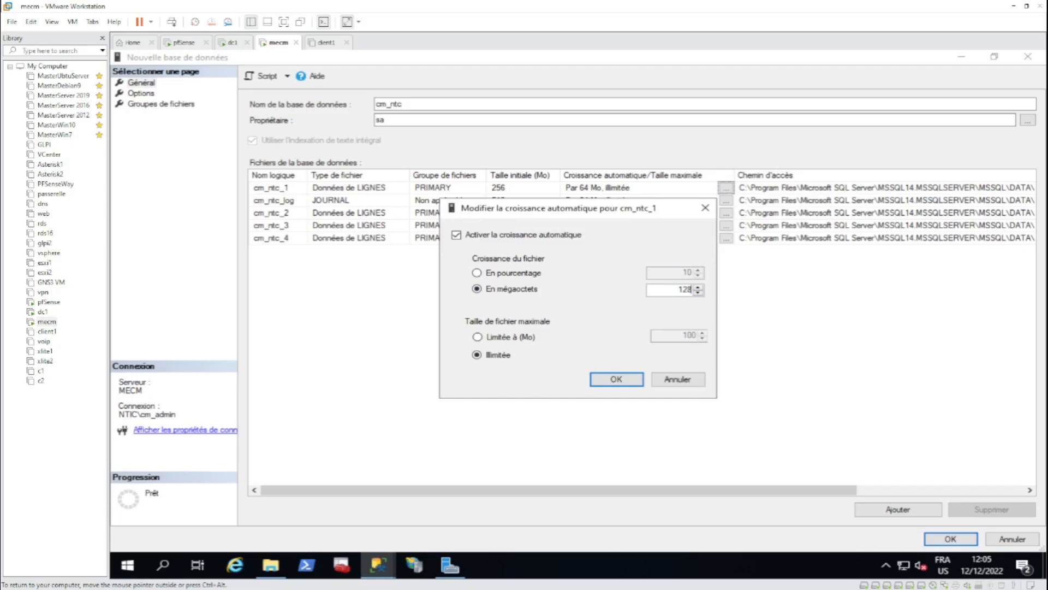
click(626, 380)
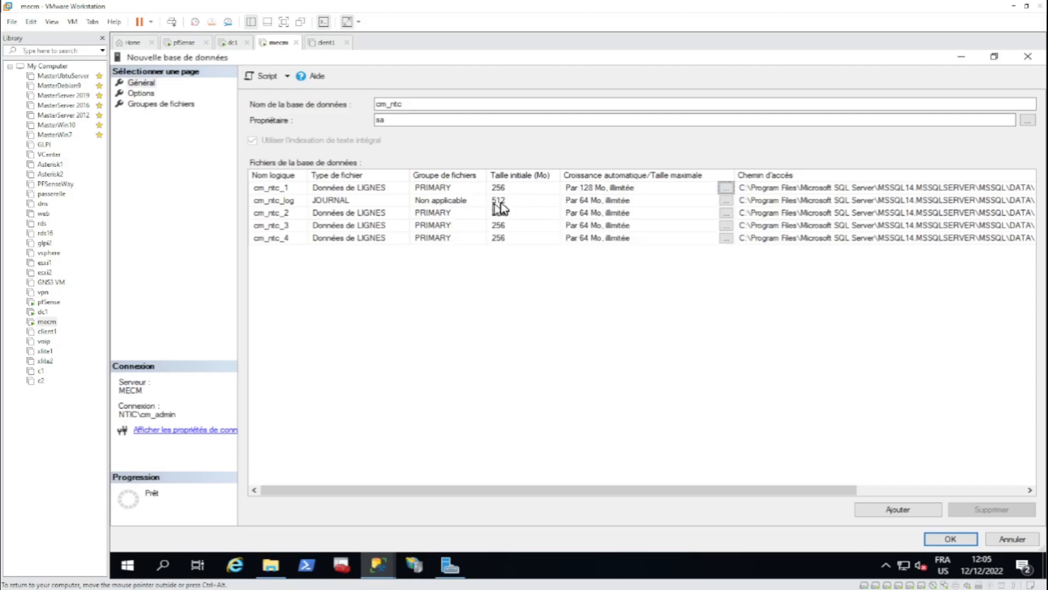
click(727, 202)
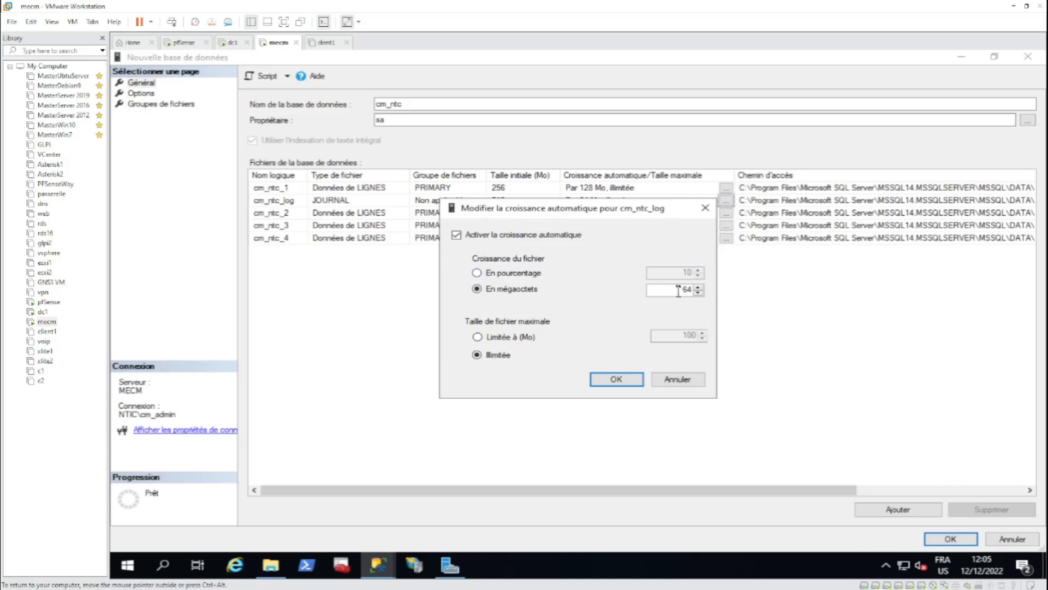
text(25)
click(615, 378)
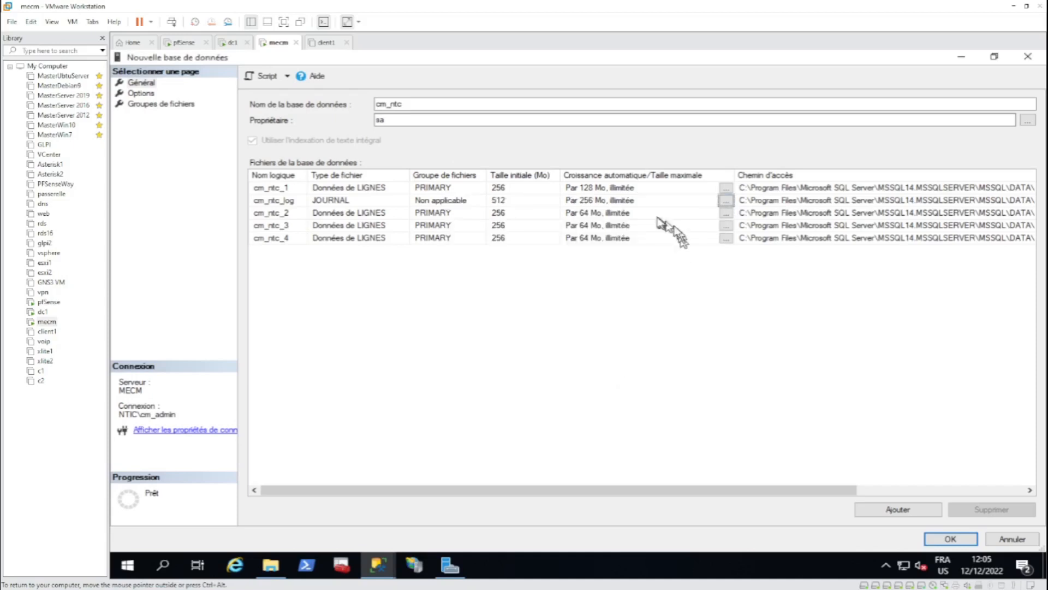
Step: Set the automatic growth to 128 MB for the data files cm_ntc_2, cm_ntc_3 and cm_ntc_4
click(726, 213)
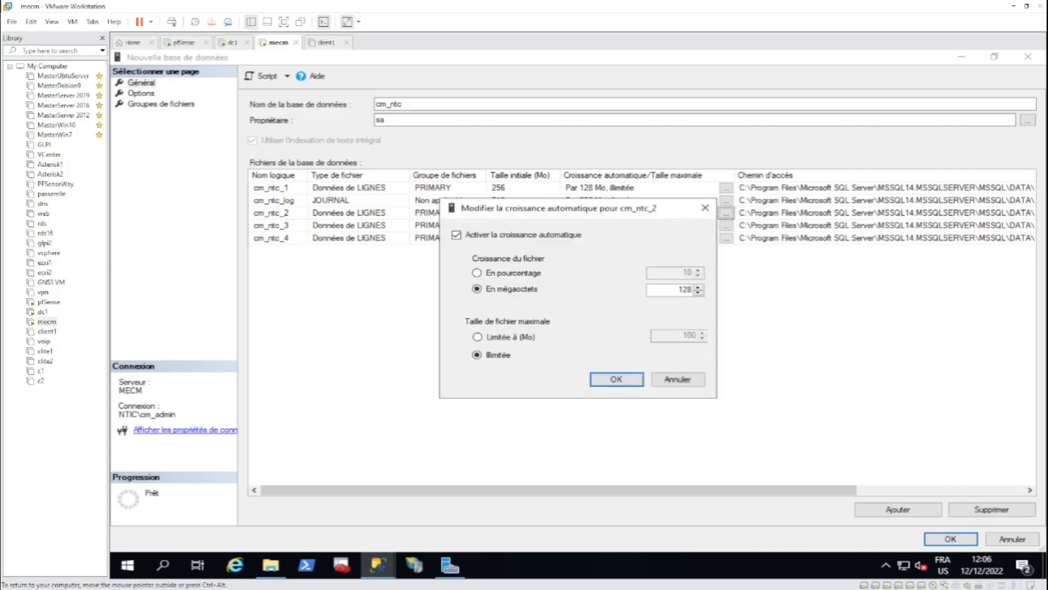
click(617, 378)
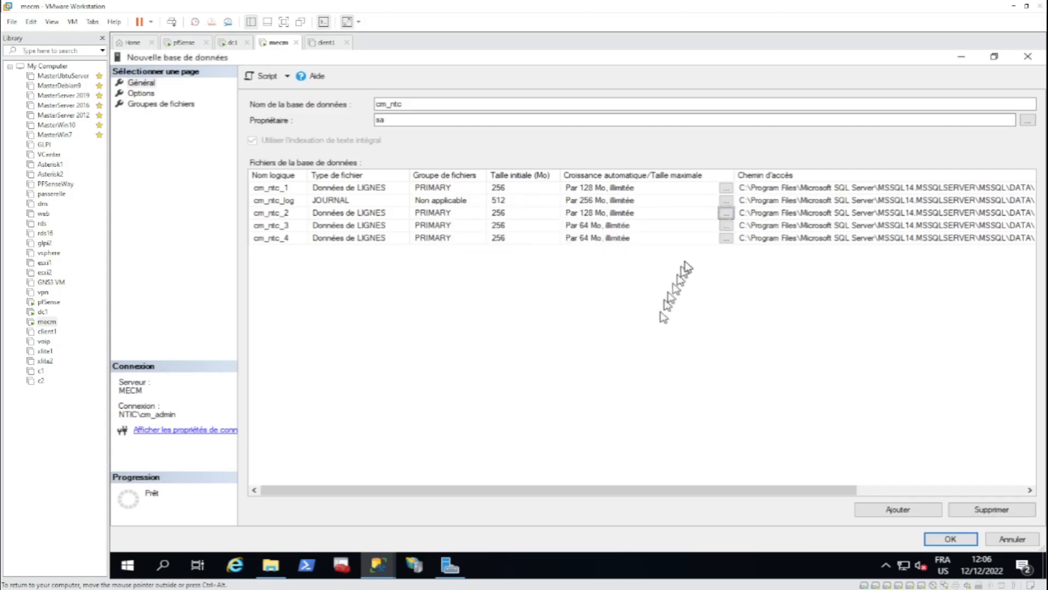
click(724, 225)
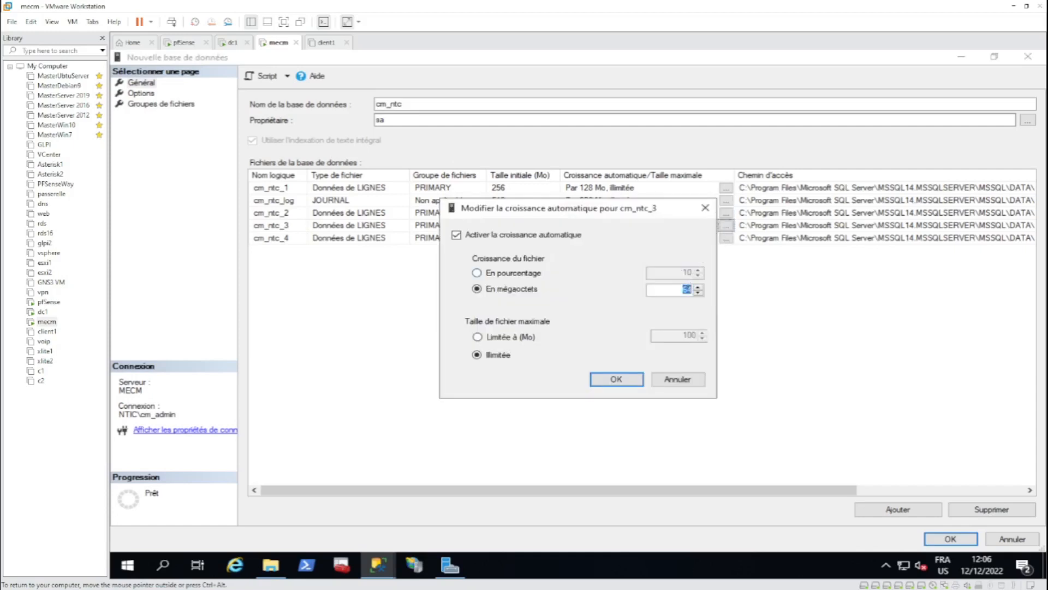
click(616, 379)
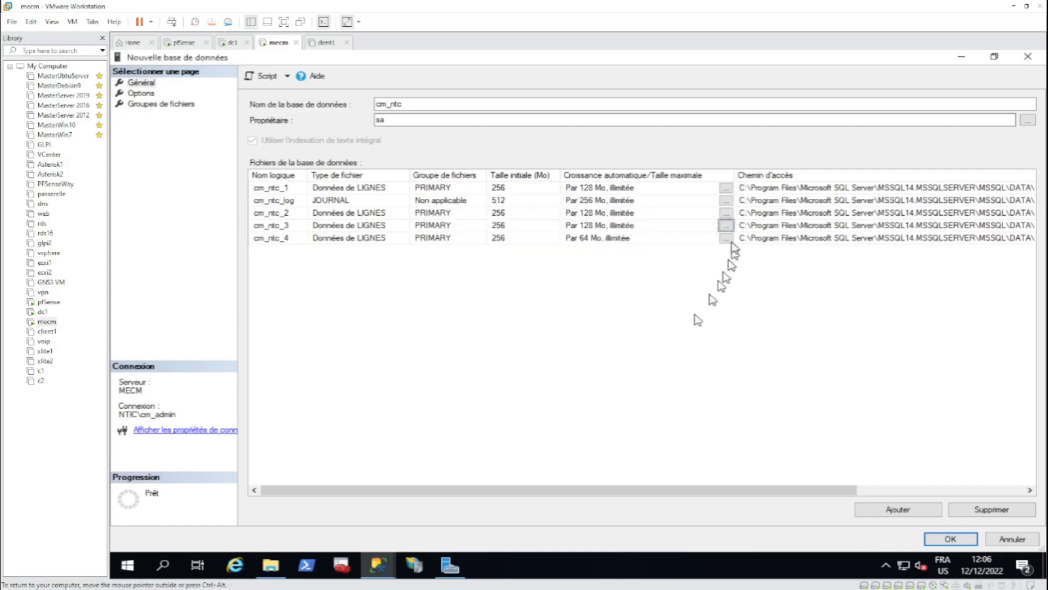
click(726, 238)
text(128)
click(617, 379)
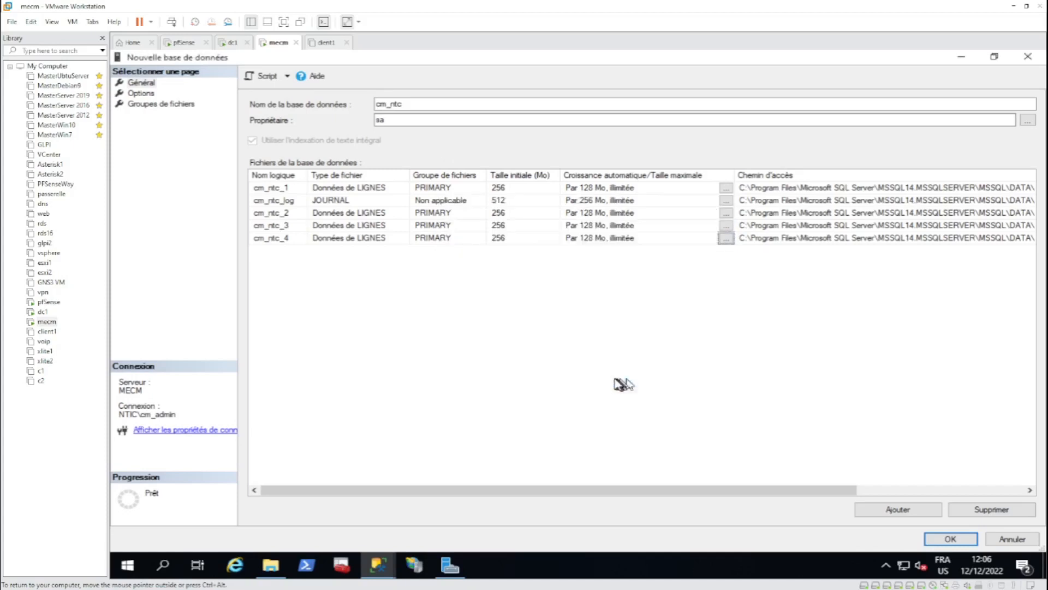
Step: Narrow the automatic growth column of the database file list to make room for the full file paths
click(505, 188)
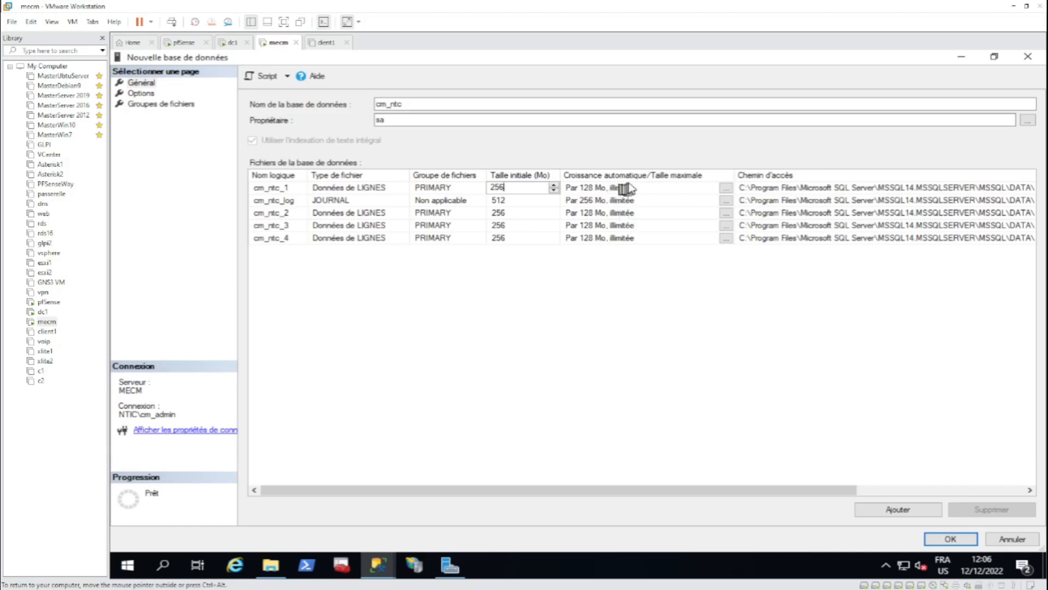
click(854, 191)
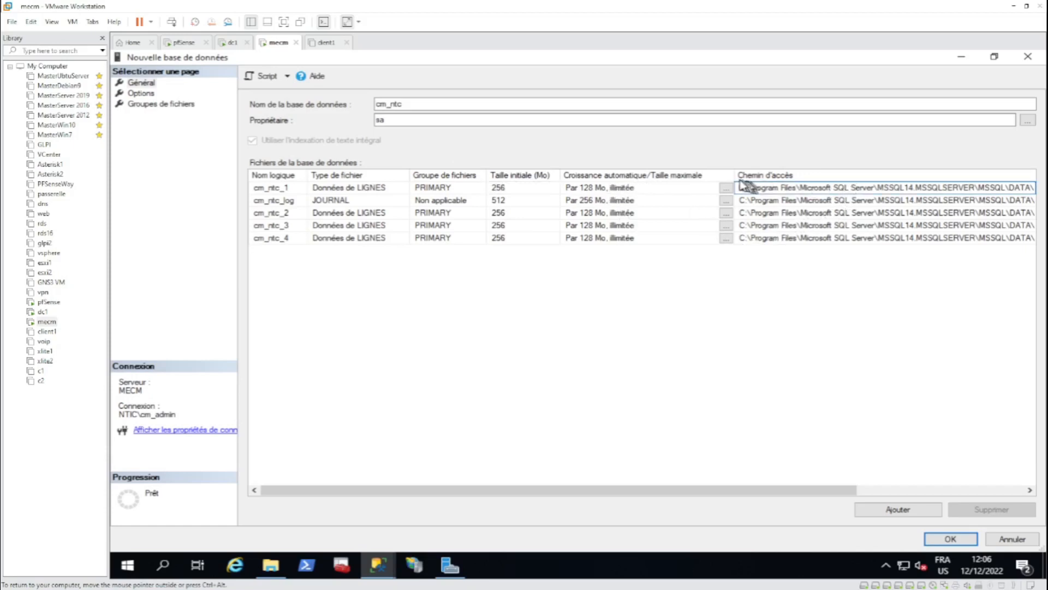
drag(734, 175, 675, 178)
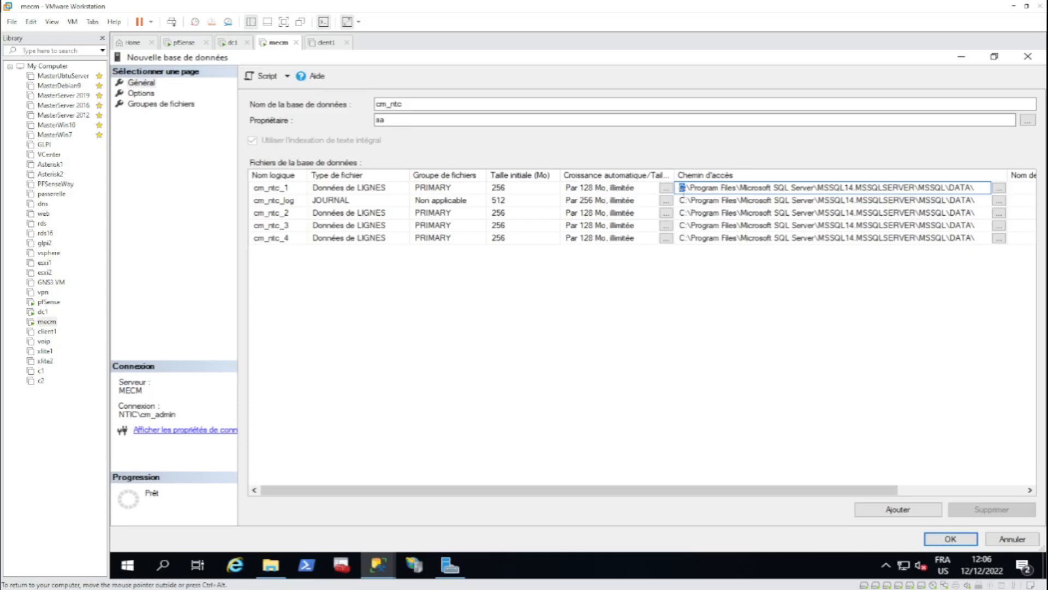
Step: Switch to File Explorer and create two new folders at the root of the db64k_cm (D:) drive
click(270, 568)
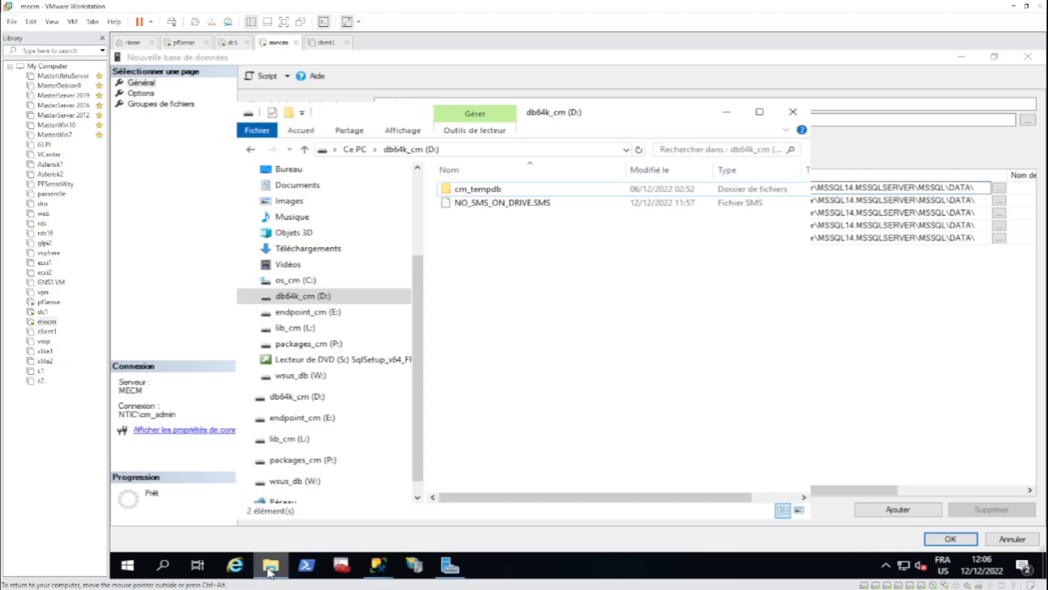
click(324, 298)
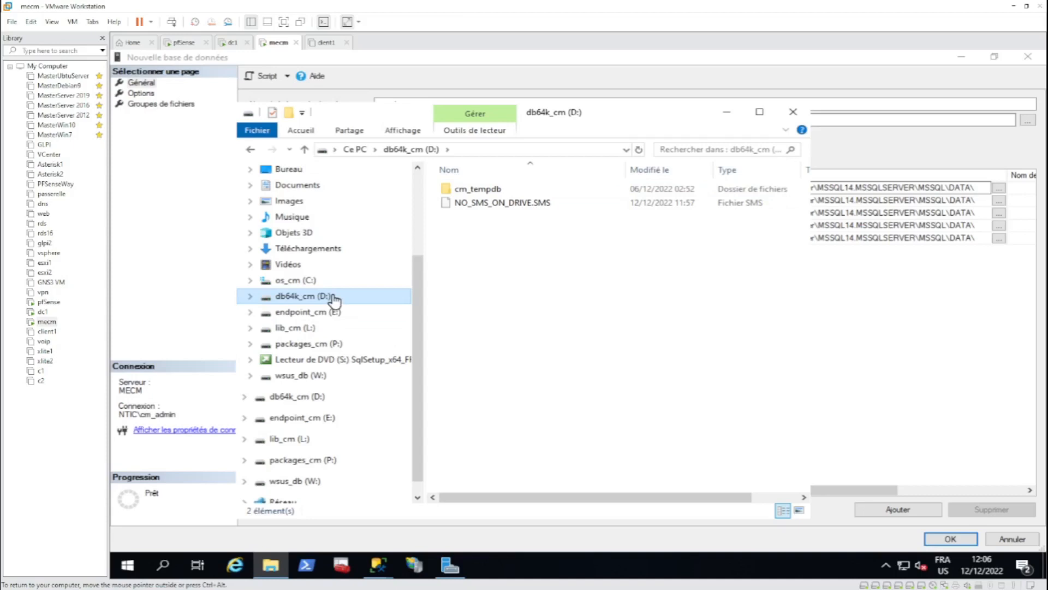
click(499, 287)
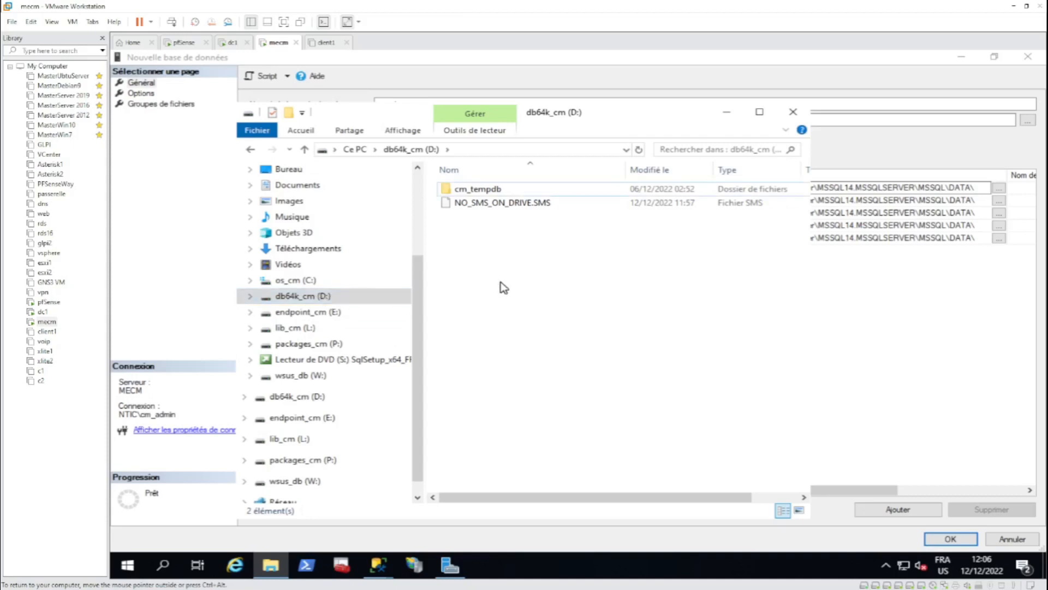
right_click(499, 254)
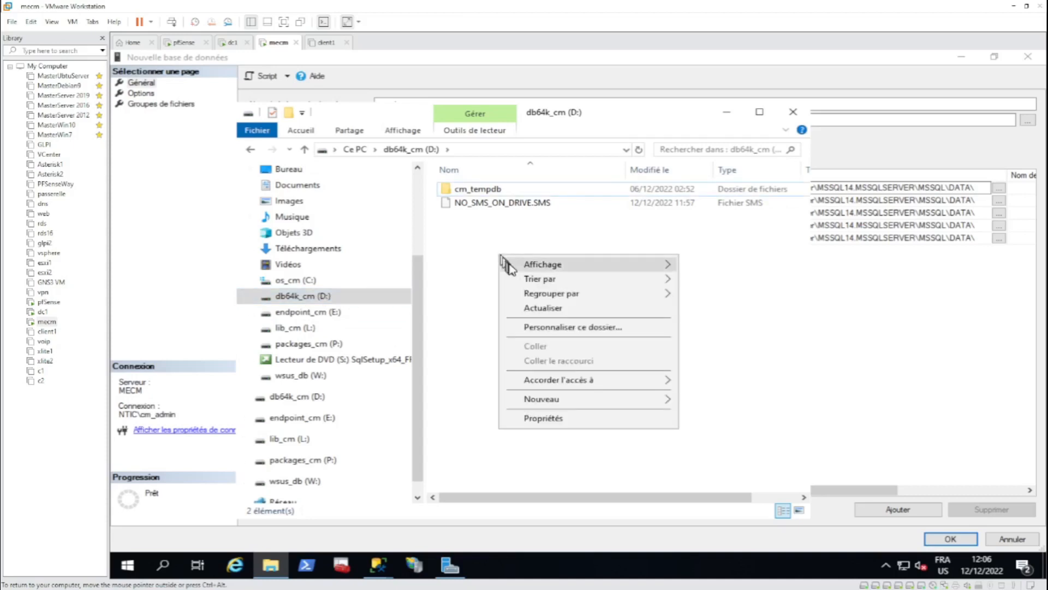
mouse_move(578, 400)
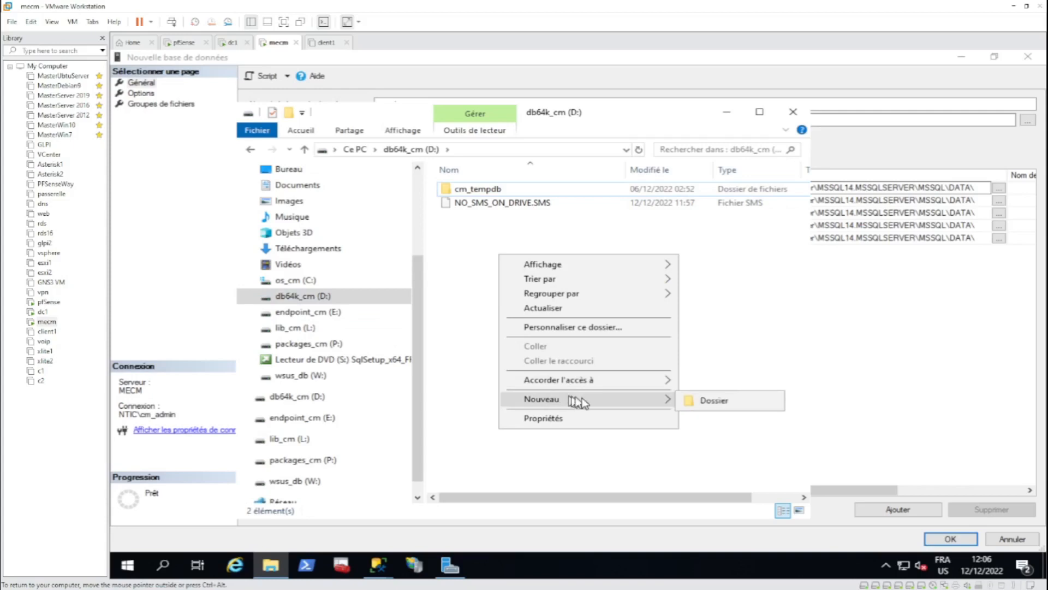
click(703, 402)
click(502, 289)
right_click(487, 275)
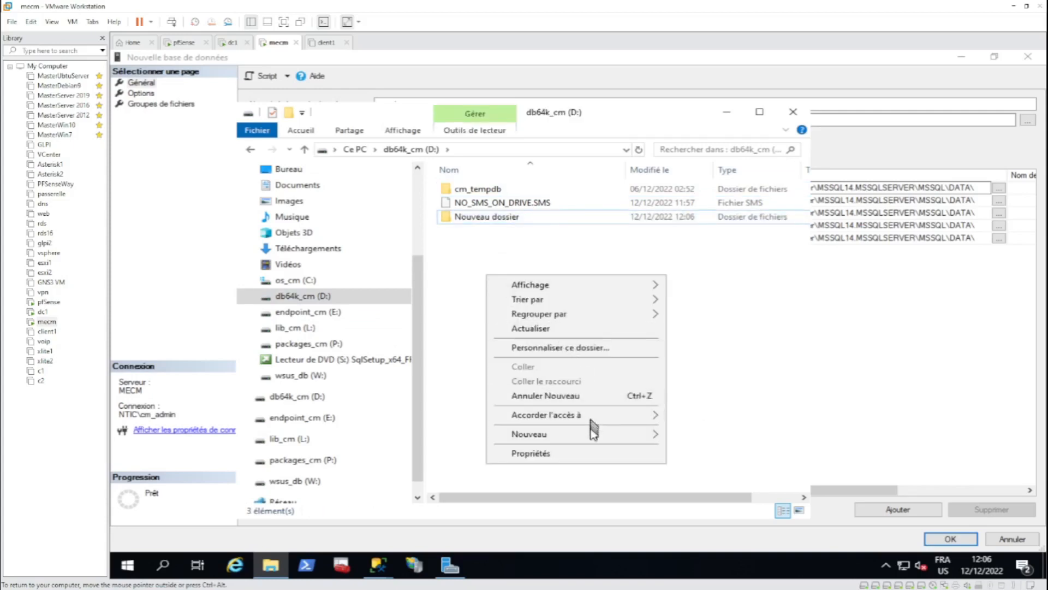
mouse_move(622, 440)
click(702, 437)
Step: Rename the first new folder on drive D: as cm_sql_mdf and copy that name
click(523, 217)
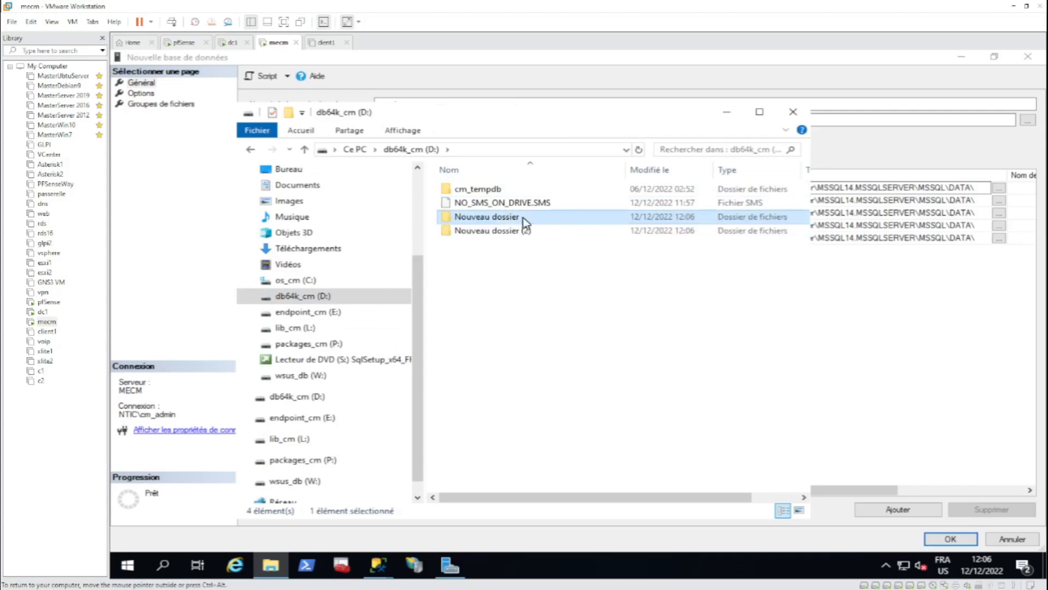
click(523, 218)
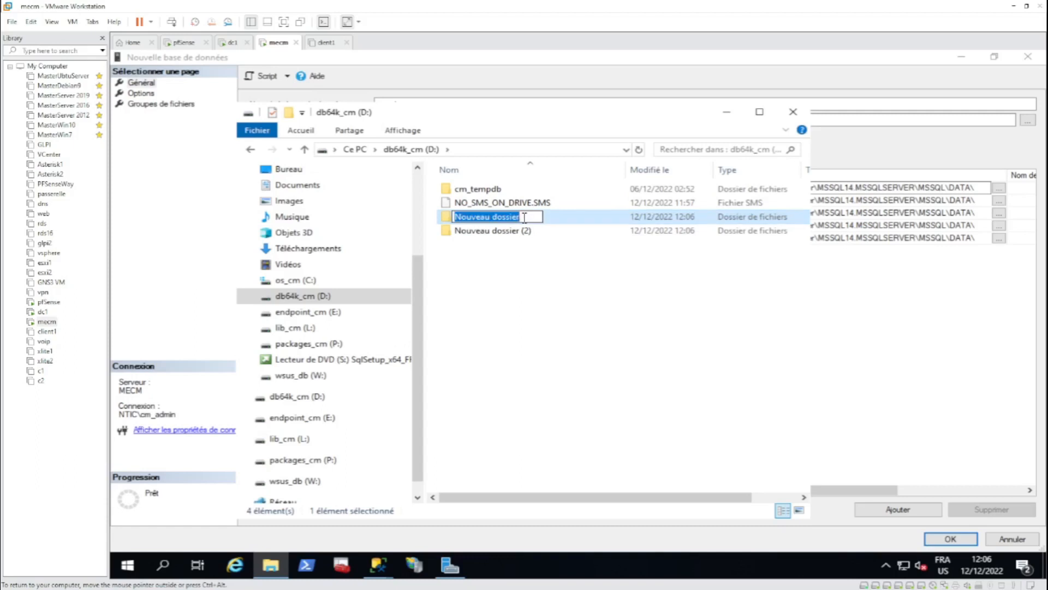
text(cm)
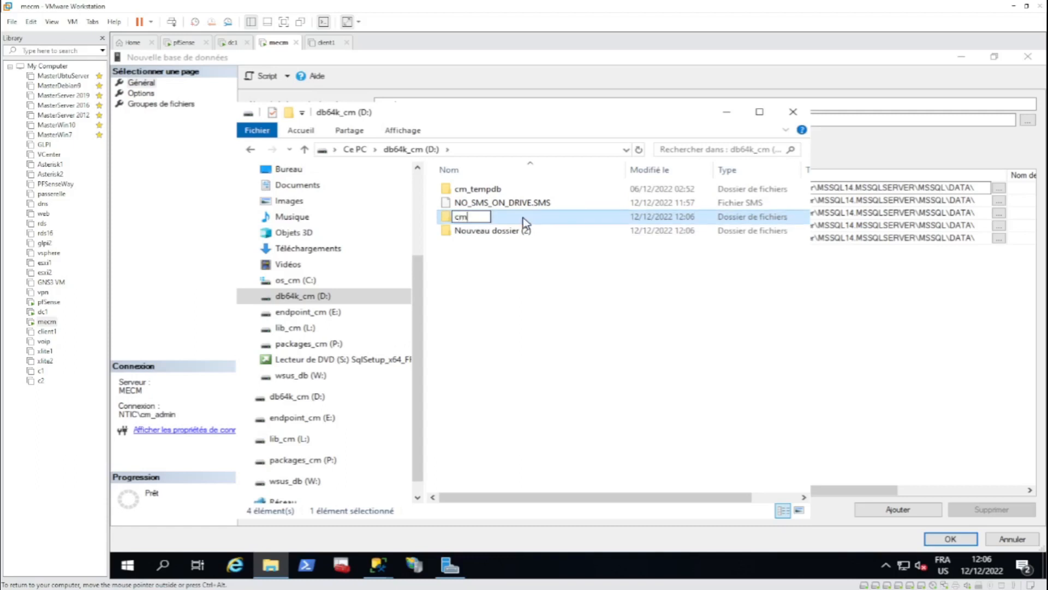
text(_sql_mdf)
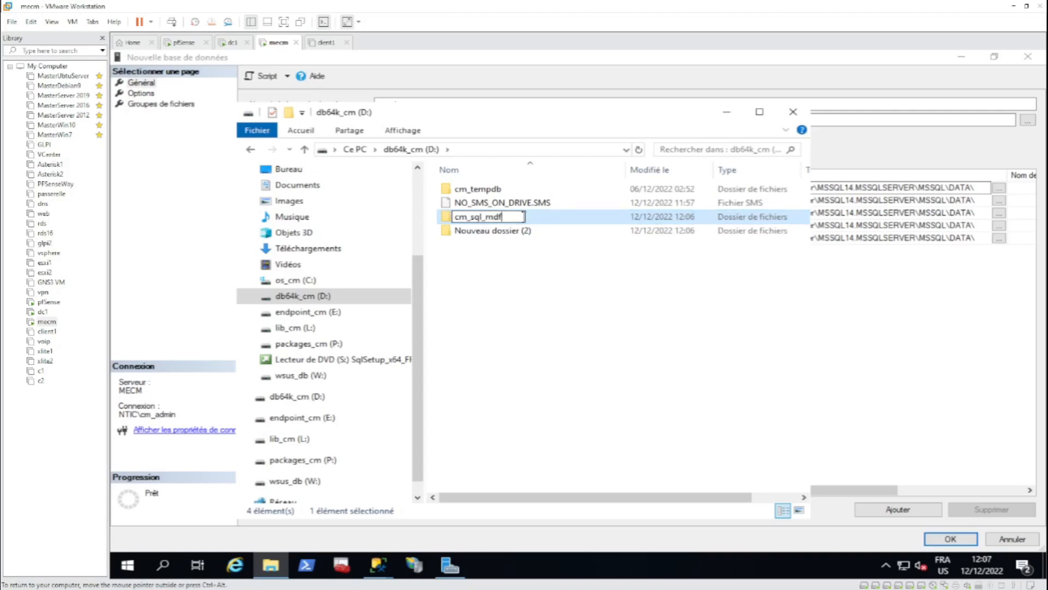
key(ctrl+a)
key(ctrl+c)
key(Return)
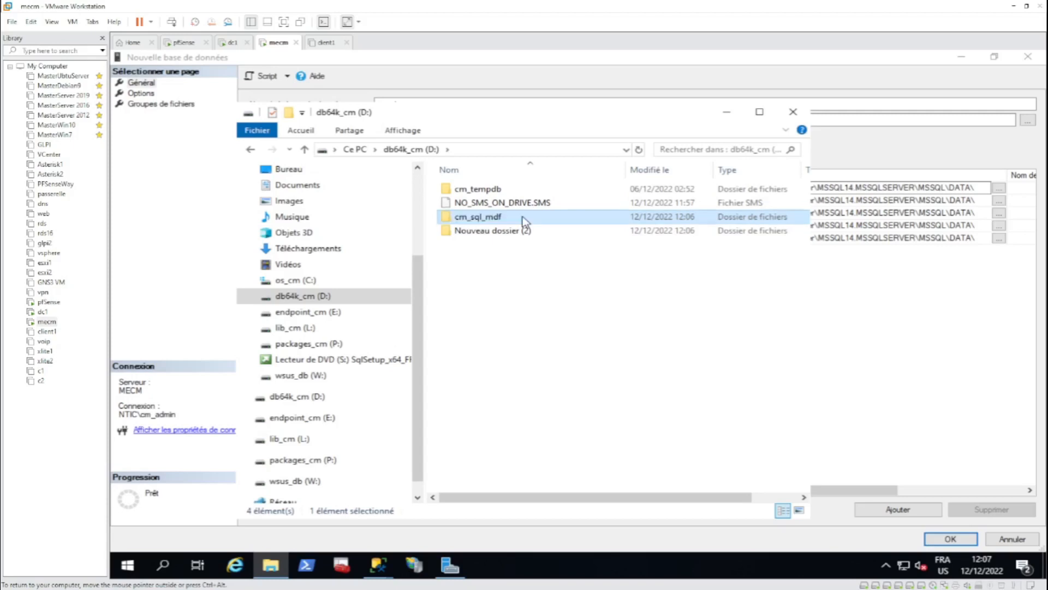
Step: Rename the second new folder on drive D: as cm_sql_ldf, reusing the copied name
key(Down)
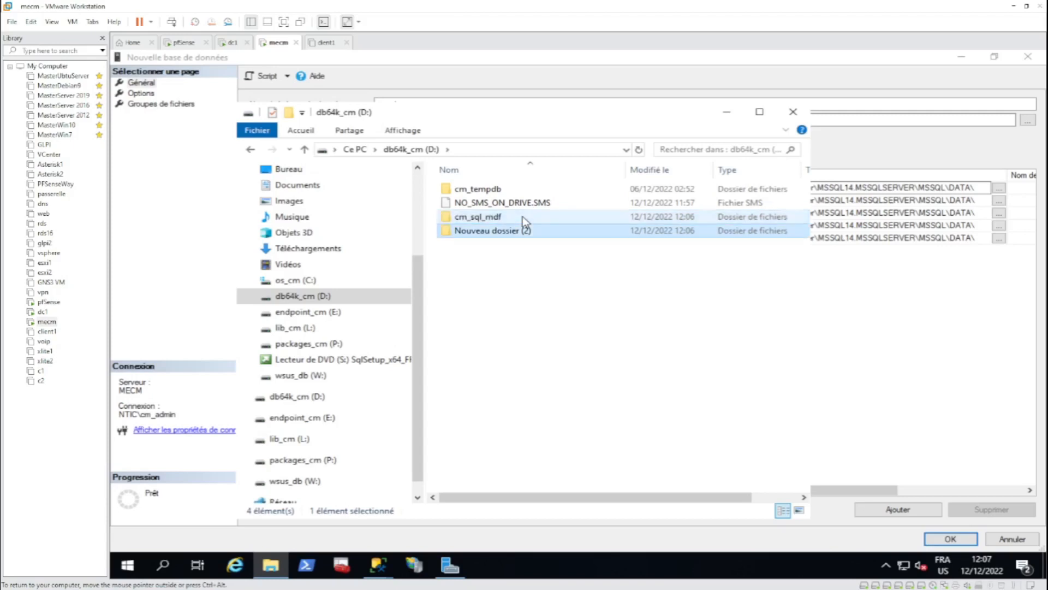
key(F2)
key(ctrl+v)
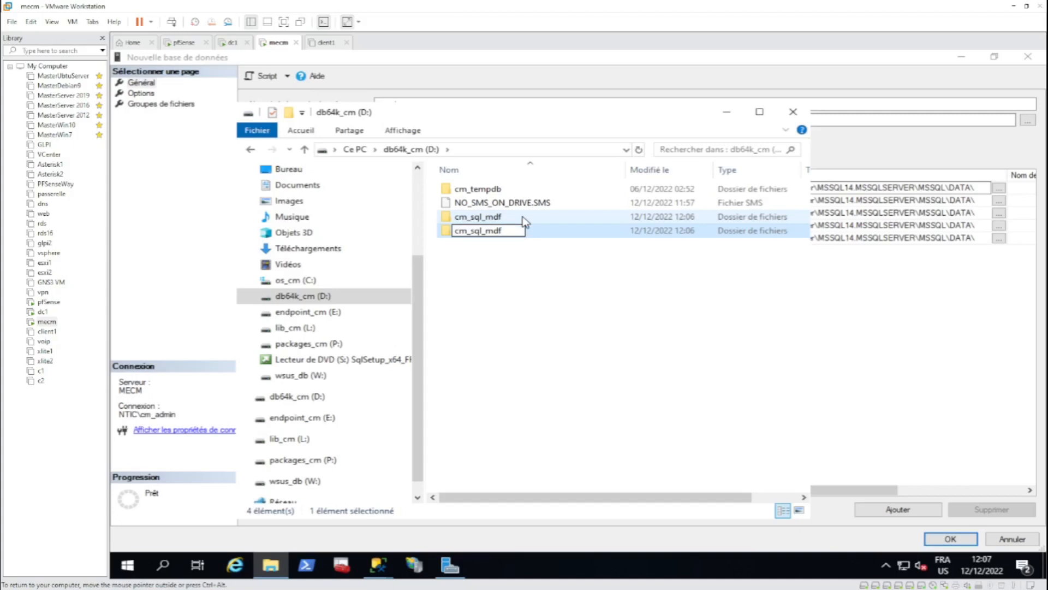
key(Right)
key(Delete)
text(l)
key(Return)
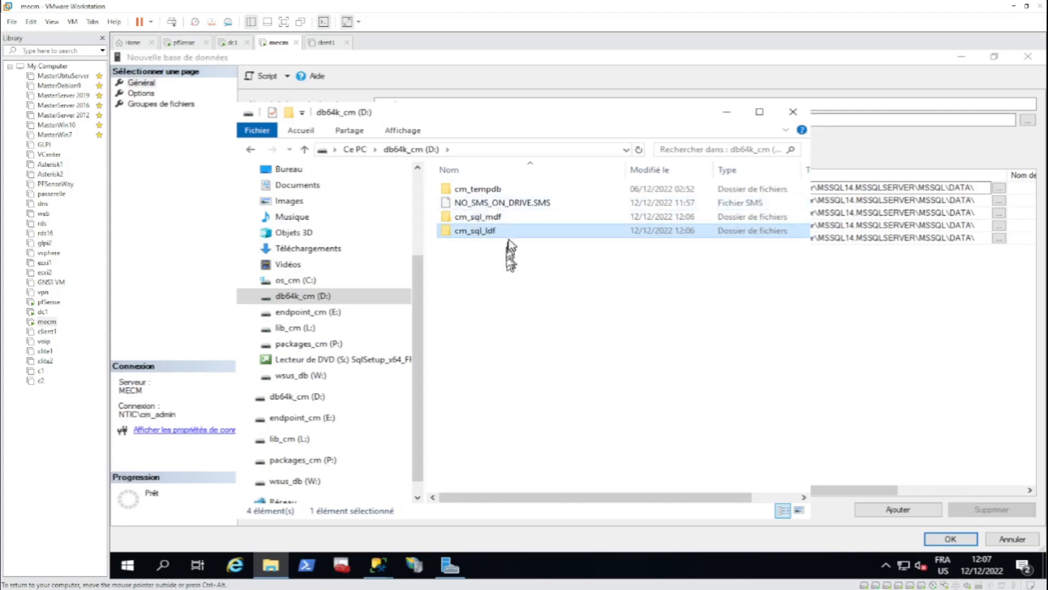
Step: Copy the path of the cm_sql_mdf folder and set it as the cm_ntc_1 file path, D:\cm_sql_mdf
double_click(513, 217)
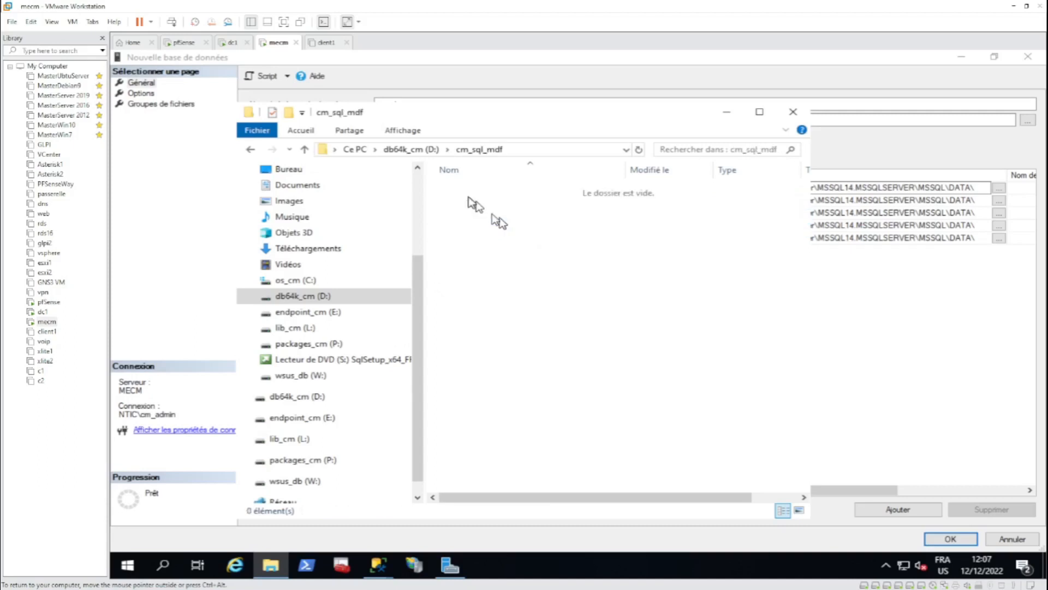
click(518, 149)
key(ctrl+c)
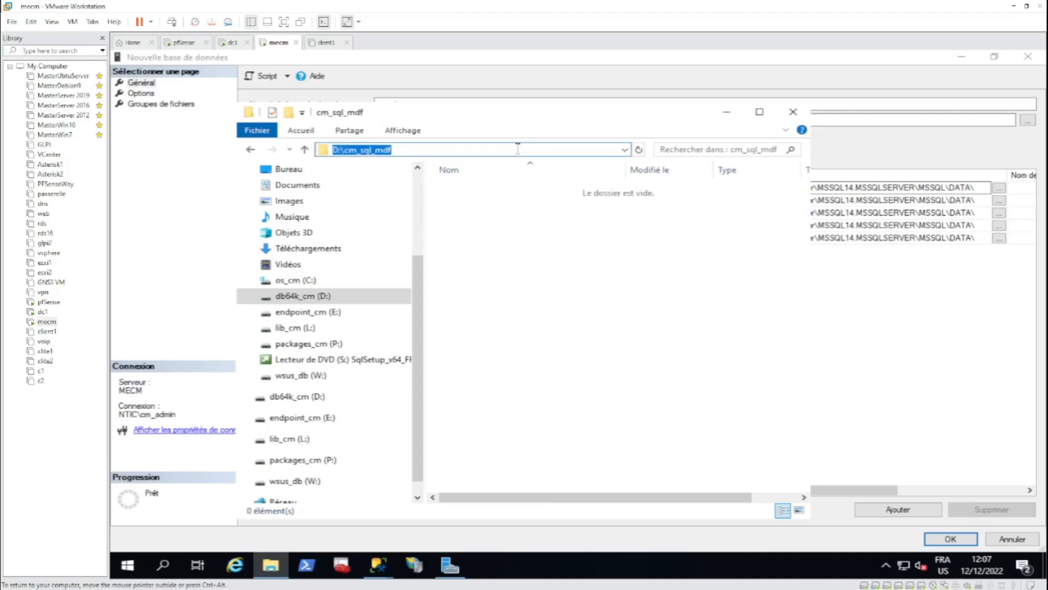
click(794, 112)
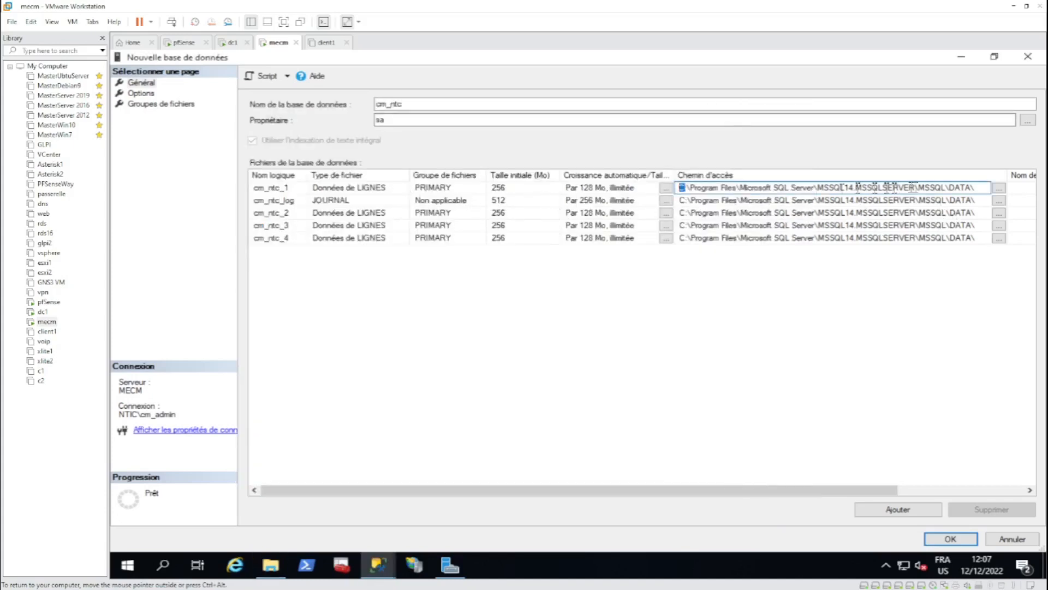
drag(980, 187, 571, 200)
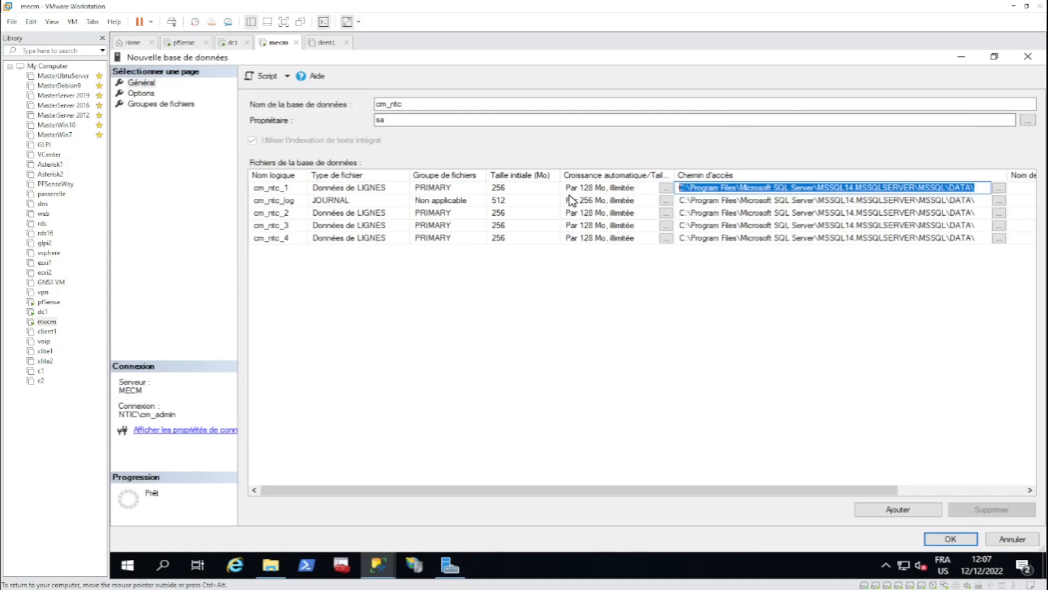
key(ctrl+v)
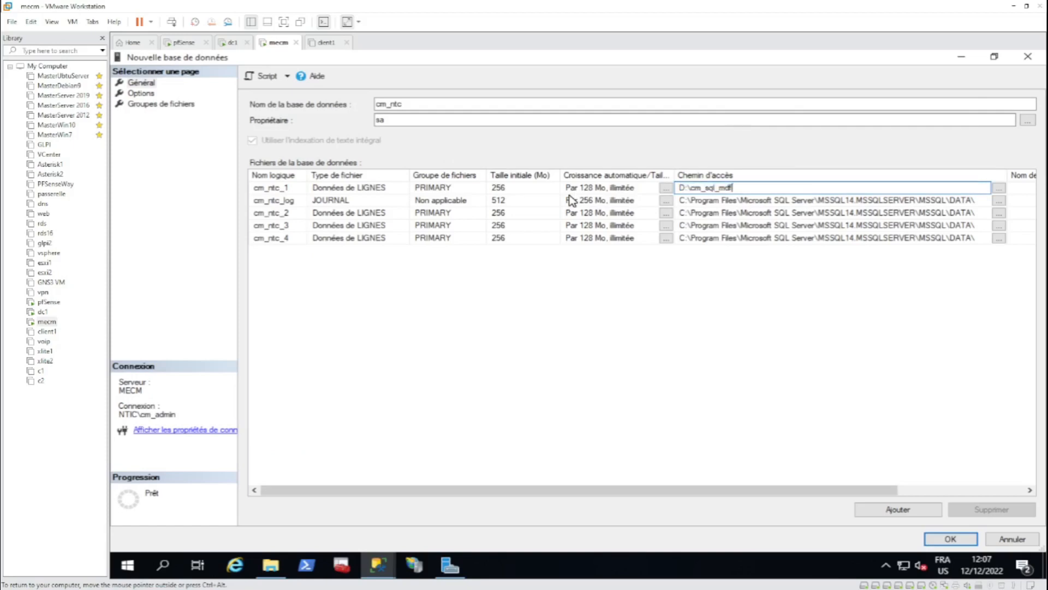
Step: Set the path of the data files cm_ntc_2, cm_ntc_3 and cm_ntc_4 to D:\cm_sql_mdf
click(689, 212)
key(ctrl+a)
key(ctrl+v)
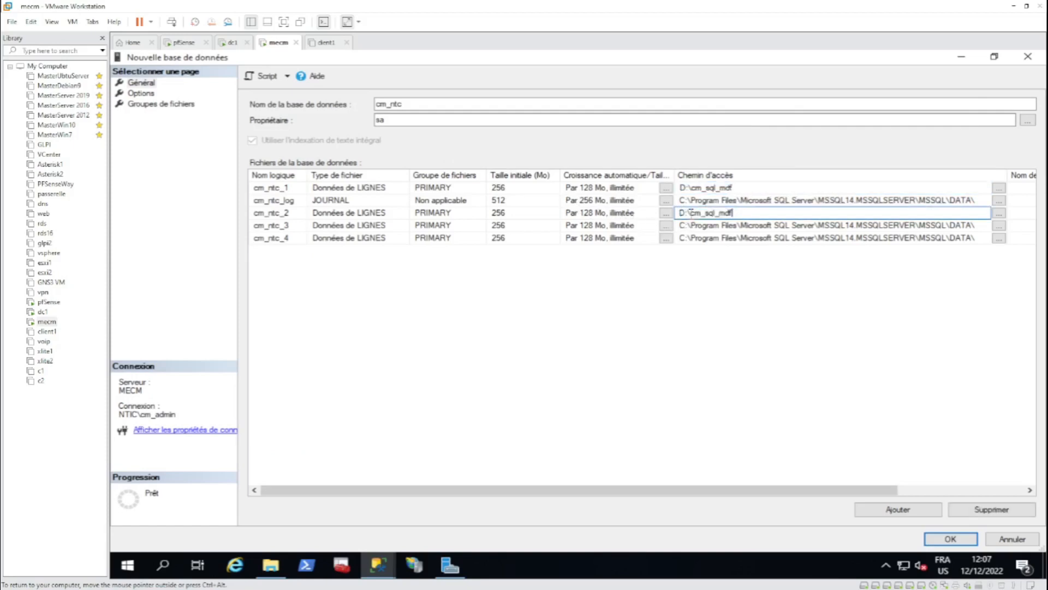
click(711, 229)
key(ctrl+a)
key(ctrl+v)
click(713, 238)
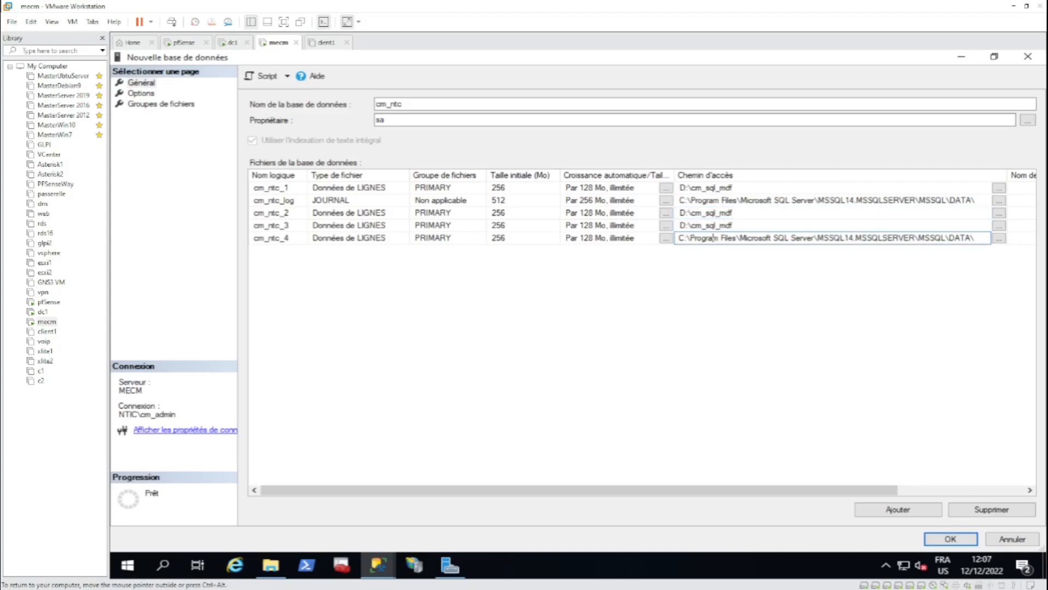
key(ctrl+a)
key(ctrl+v)
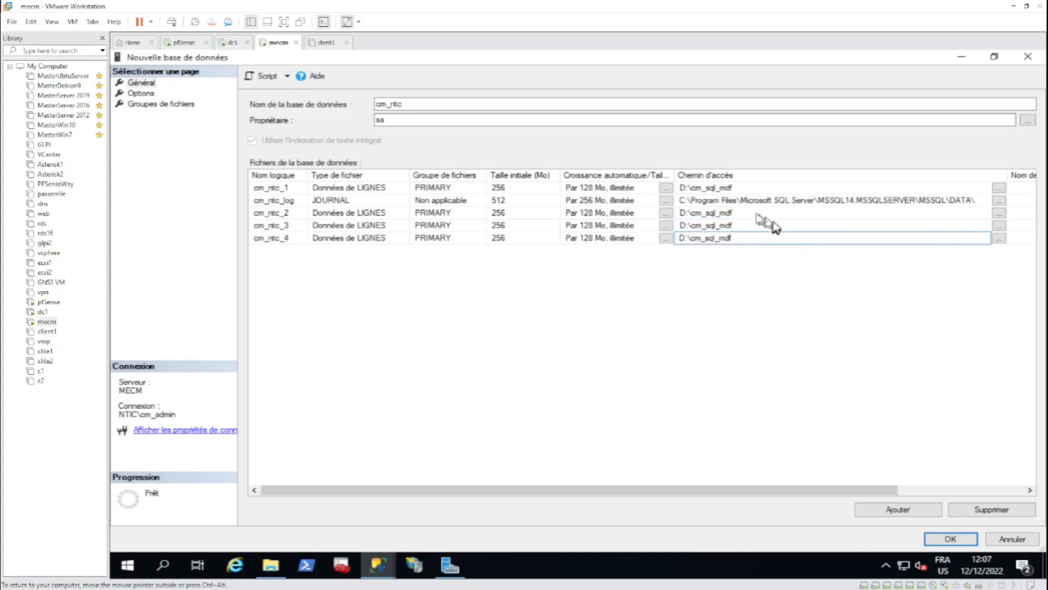
Step: Set the path of the log file cm_ntc_log to D:\cm_sql_ldf
click(743, 200)
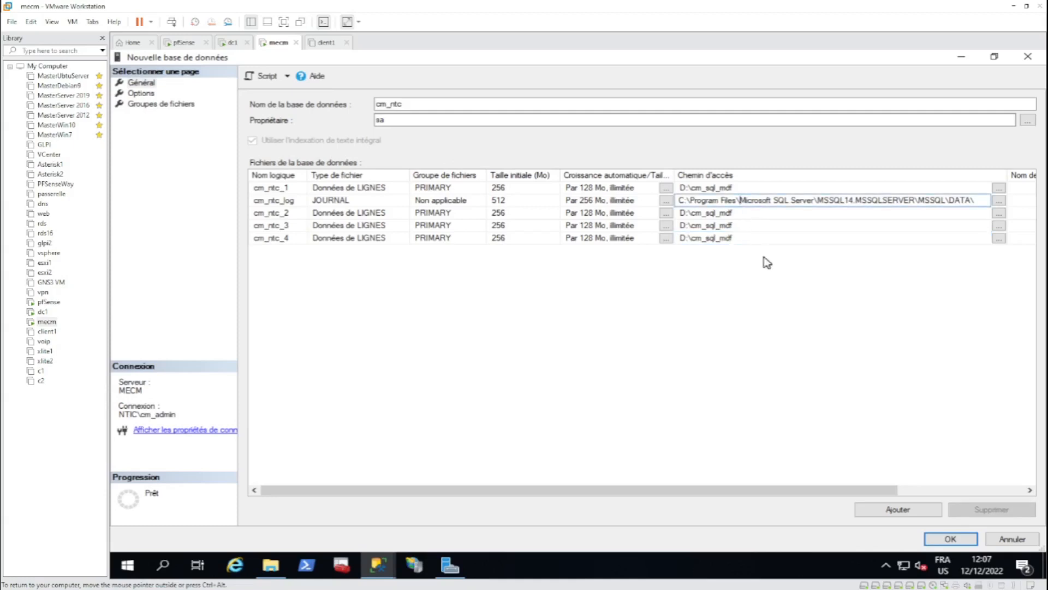
key(ctrl+a)
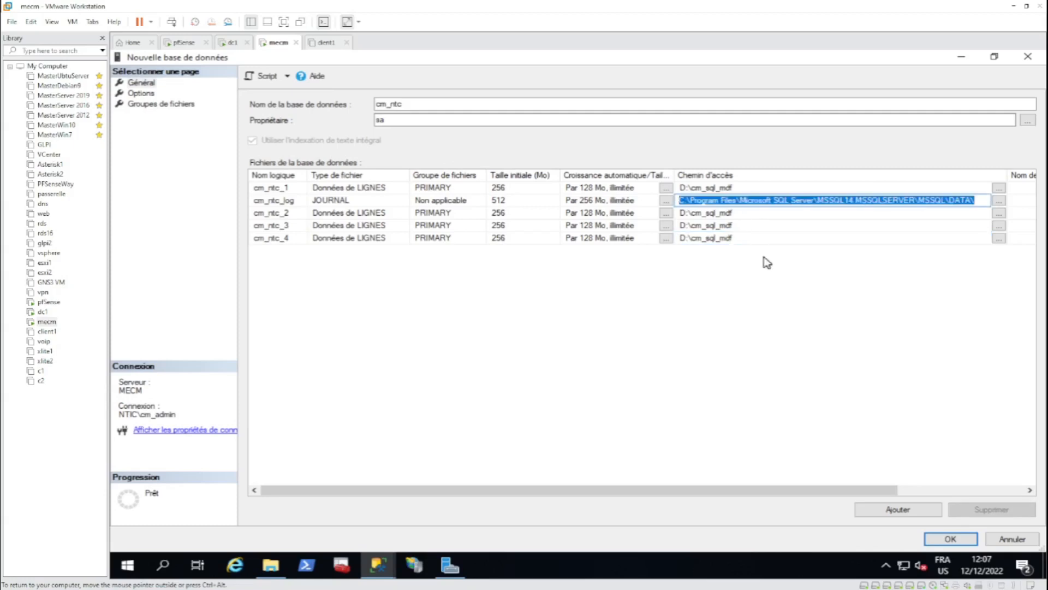
key(ctrl+v)
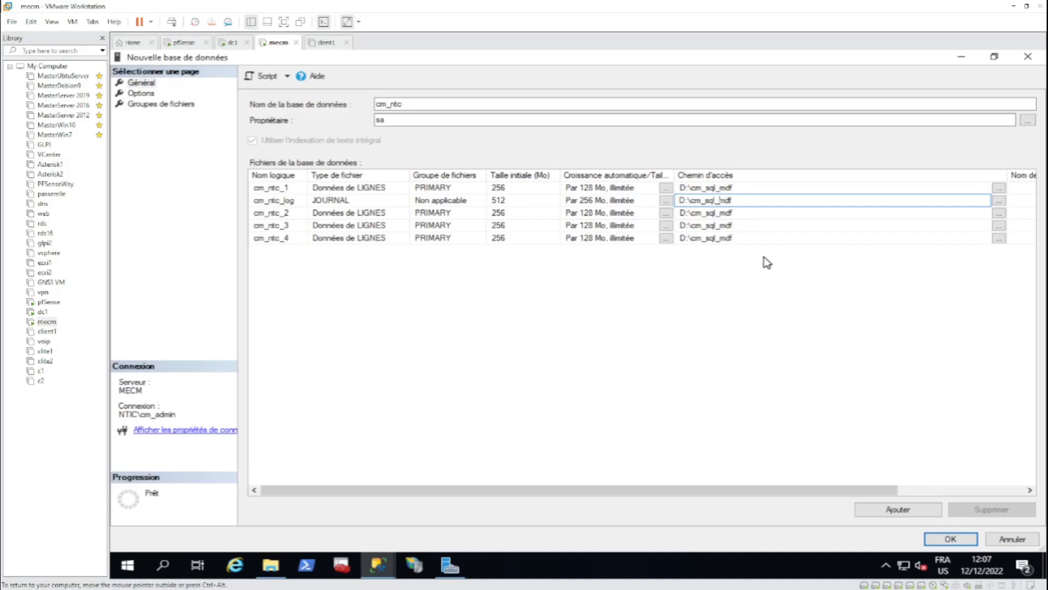
text(l)
click(871, 352)
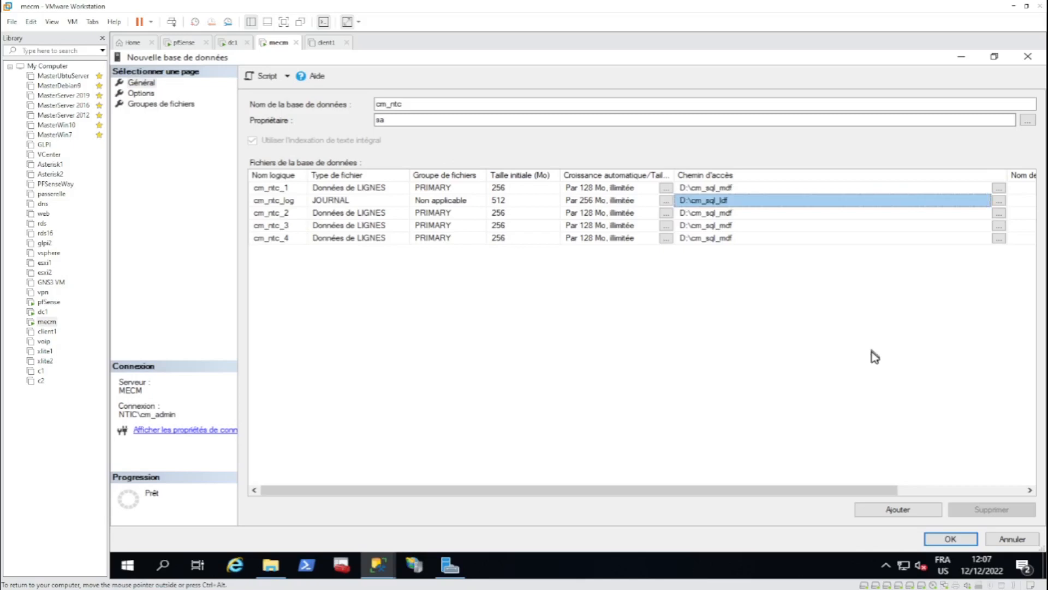
Step: Check the cm_sql_ldf and cm_sql_mdf folders on drive D: and create the cm_ntc database with the configured files
click(271, 565)
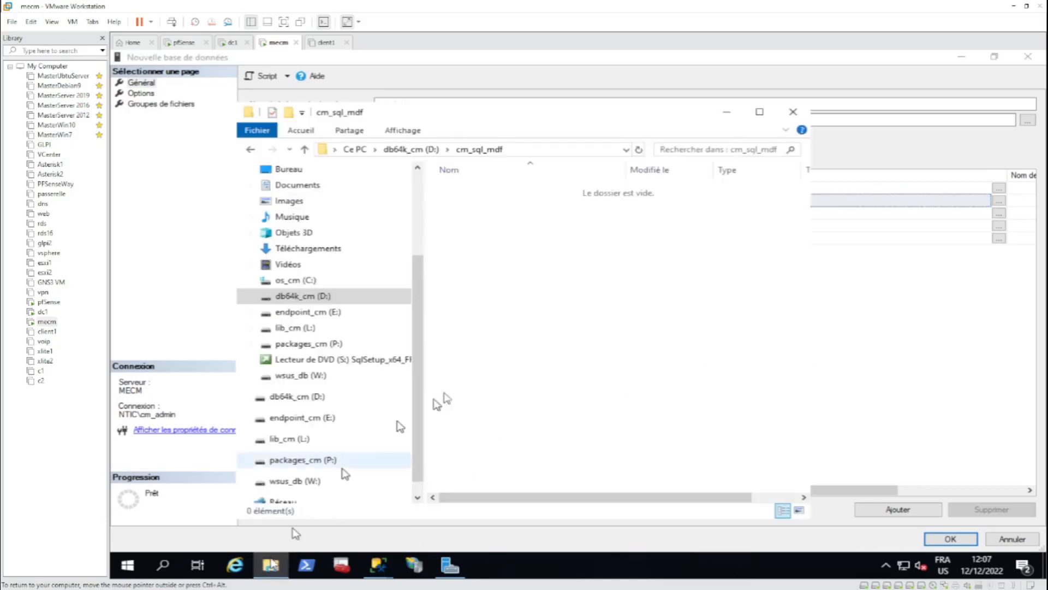
click(420, 151)
double_click(491, 203)
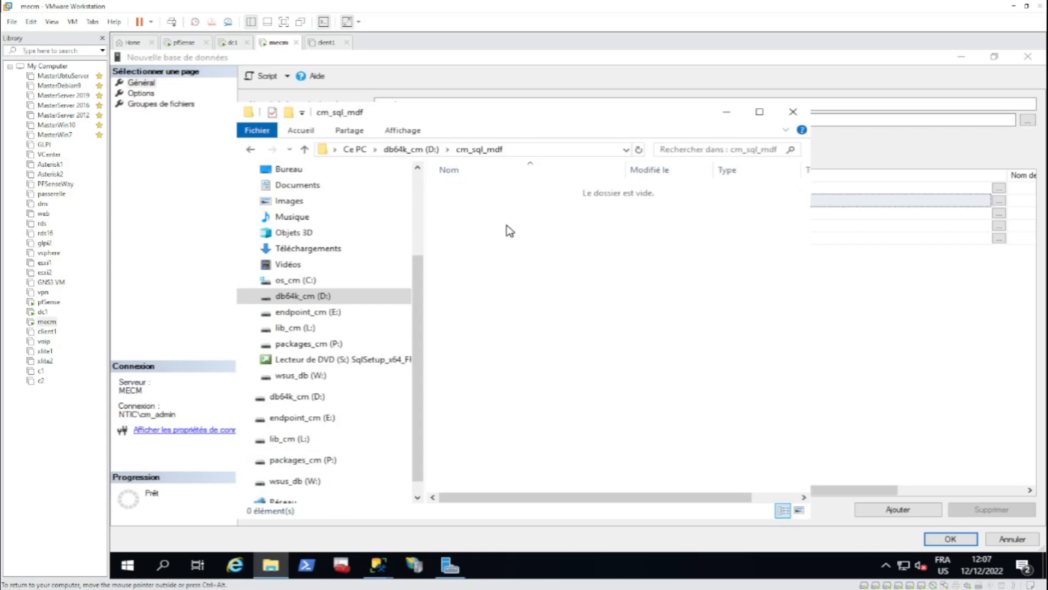
click(726, 111)
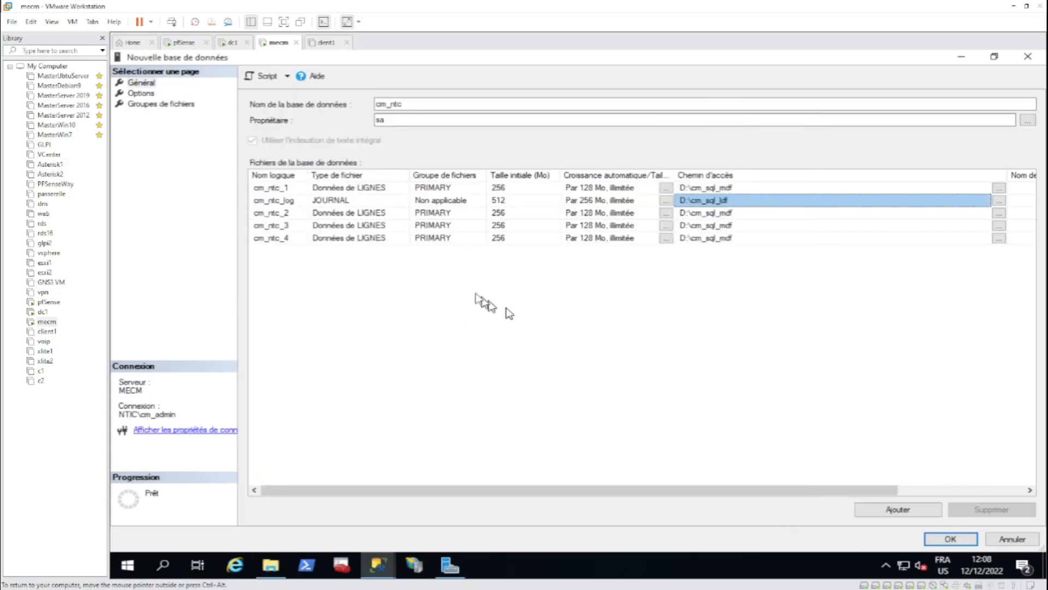
click(950, 539)
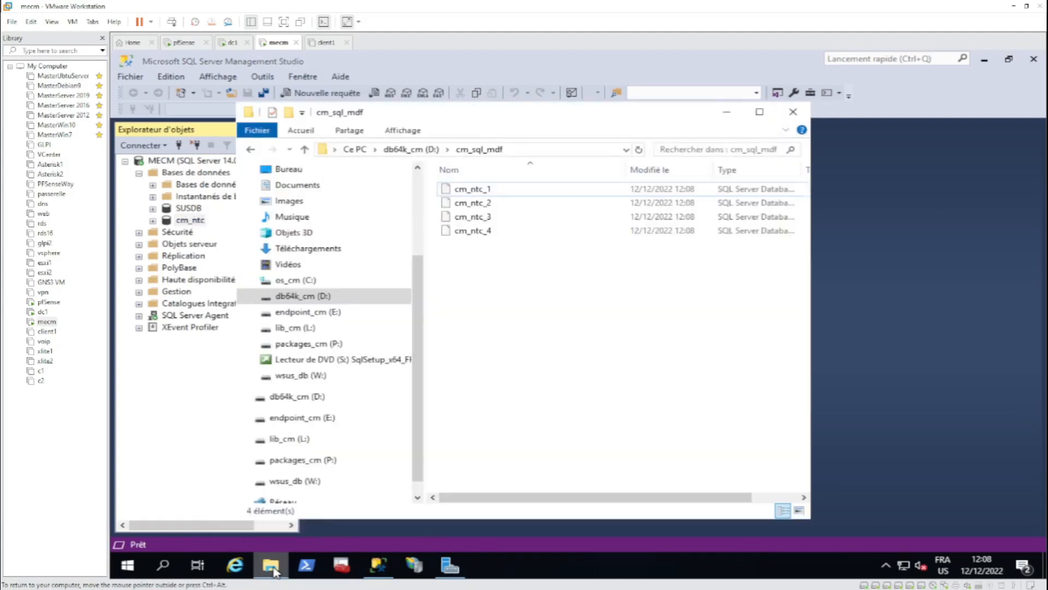
Step: Inspect the database files in D:\cm_sql_mdf and D:\cm_sql_ldf, and minimize the folder and SQL Server Management Studio windows
click(275, 569)
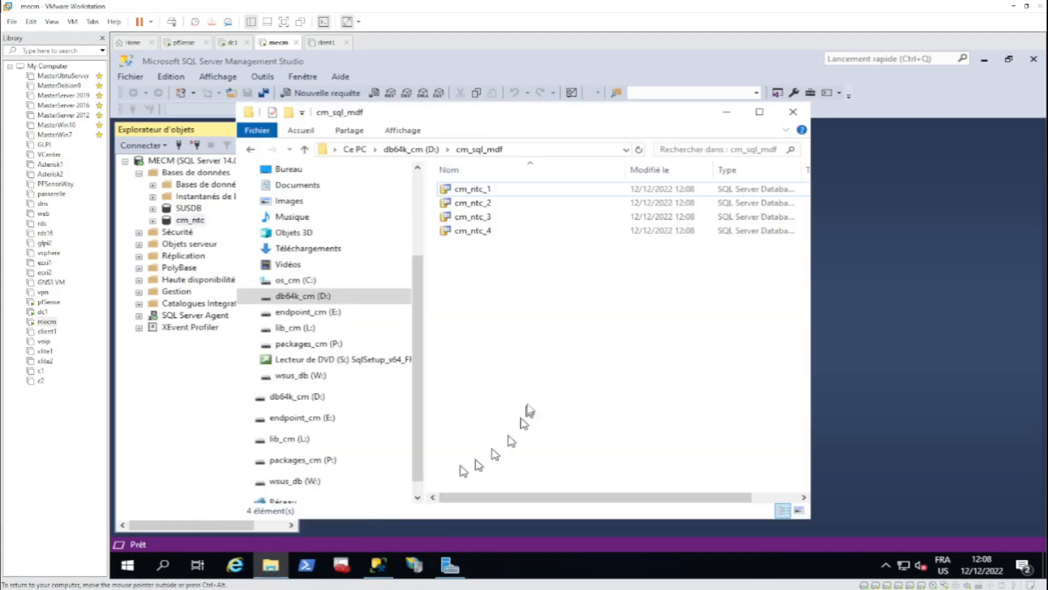
drag(497, 252, 444, 185)
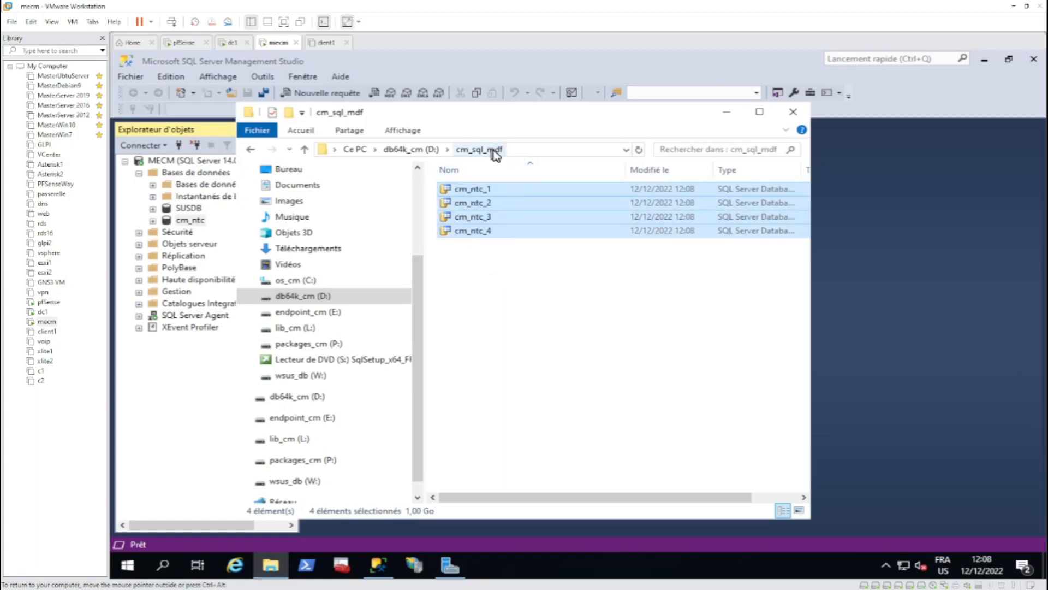
click(489, 262)
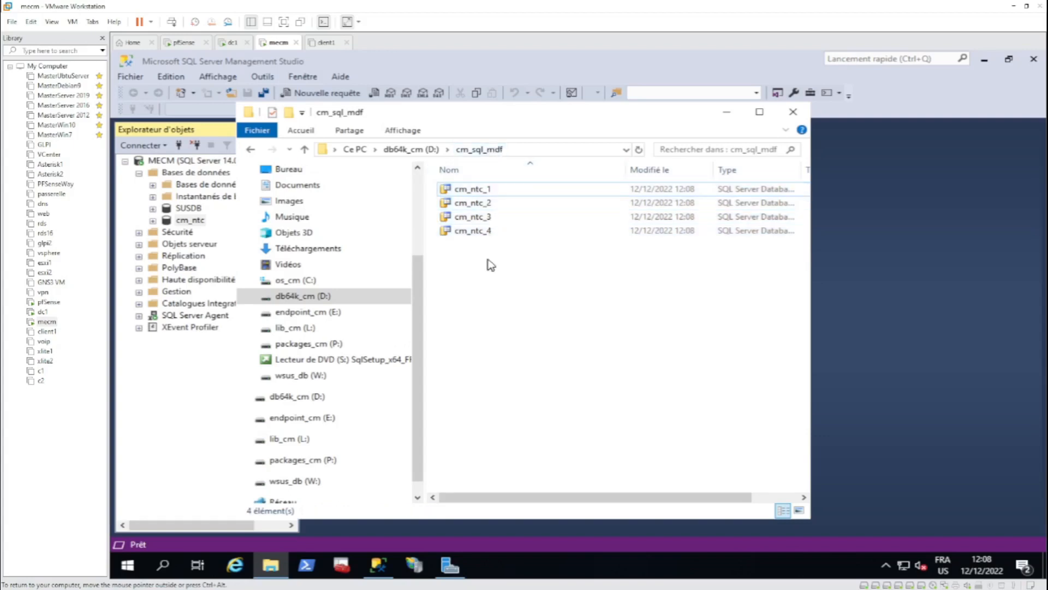
click(416, 156)
double_click(496, 190)
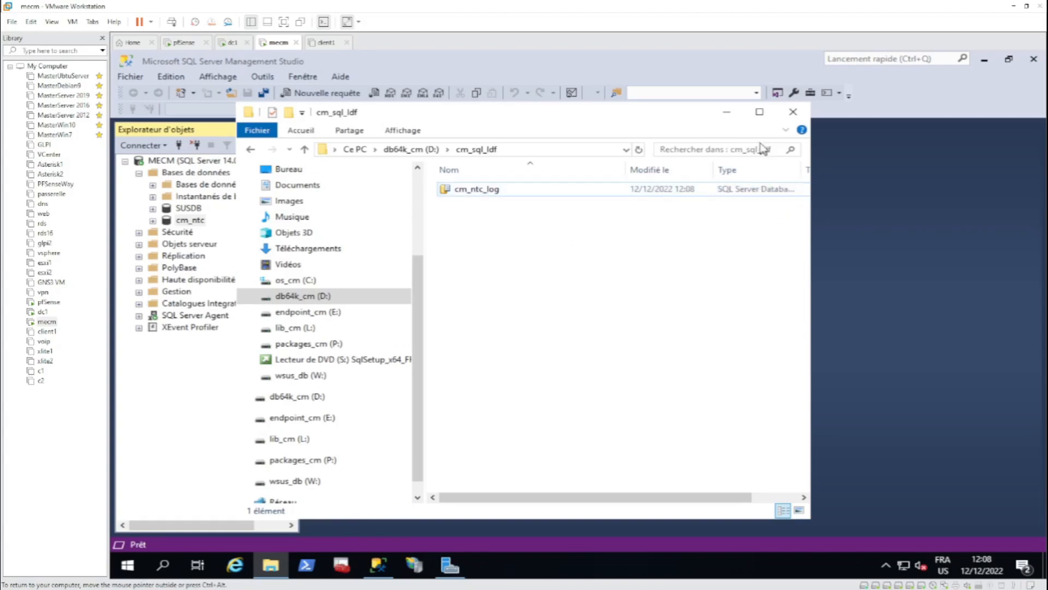
click(727, 113)
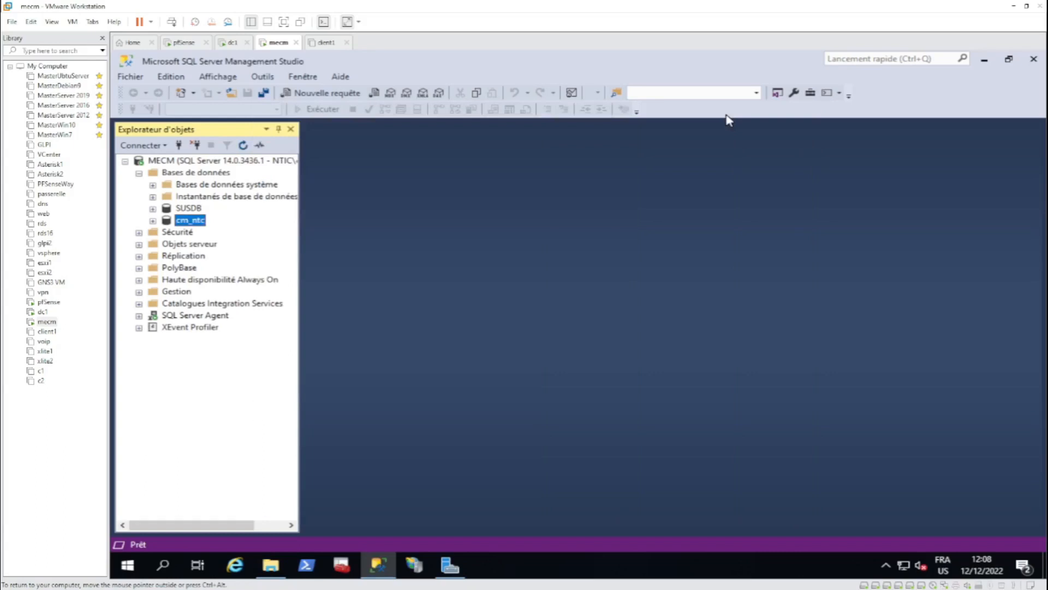
click(985, 59)
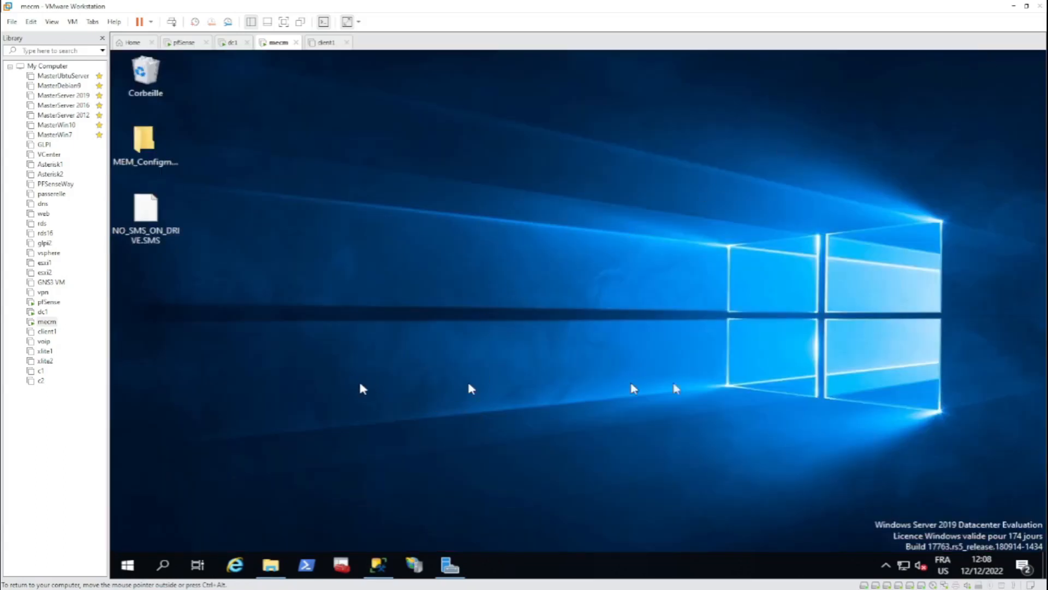
Step: Consult the SCCM task list in Notepad and open the Internet Information Services (IIS) Manager through Server Manager
key(alt+Tab)
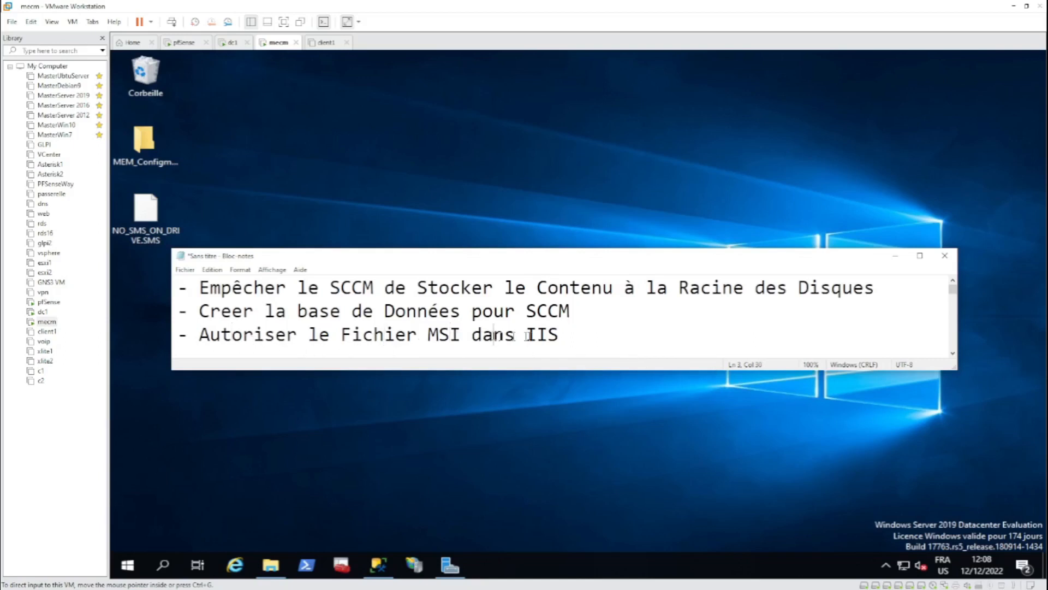
drag(568, 264, 603, 262)
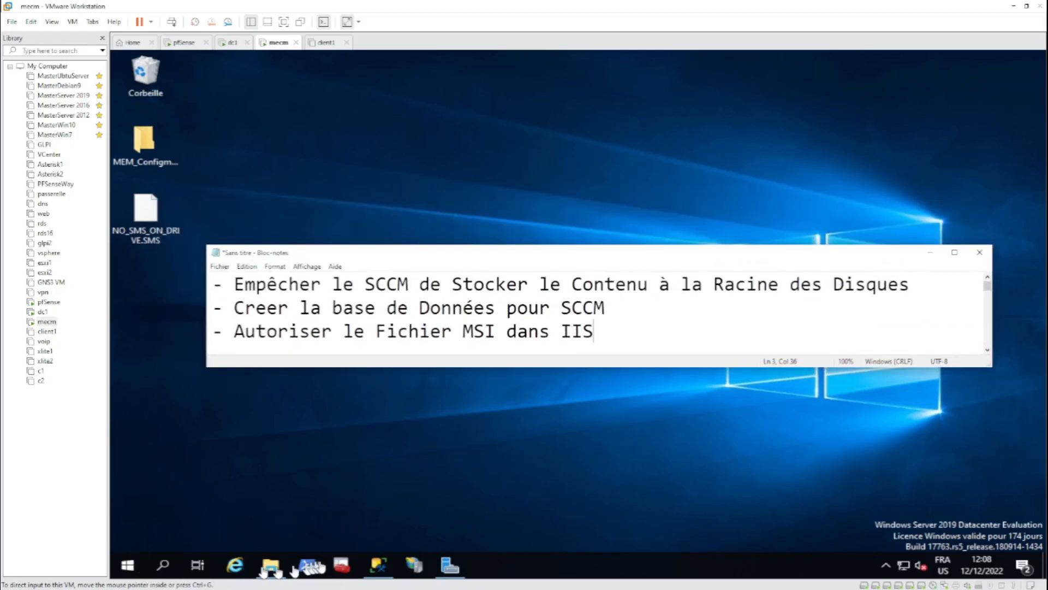
click(450, 566)
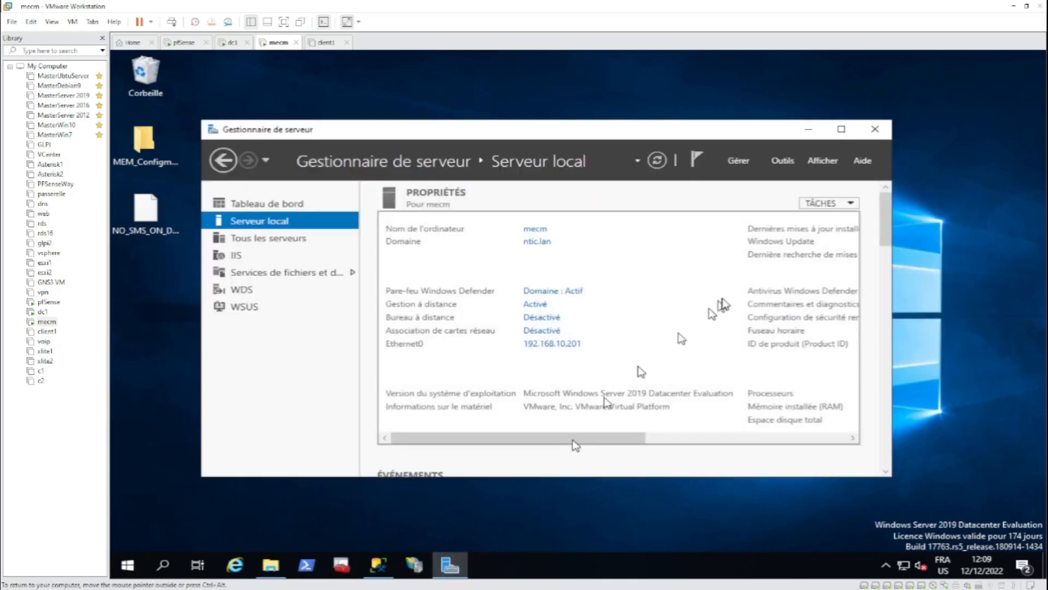
click(784, 161)
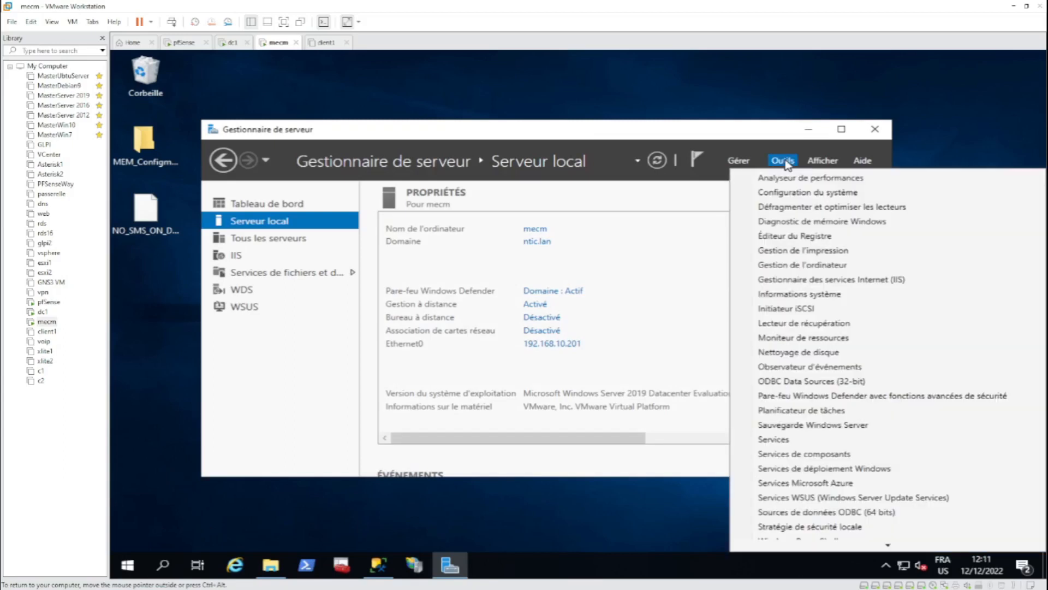
click(904, 281)
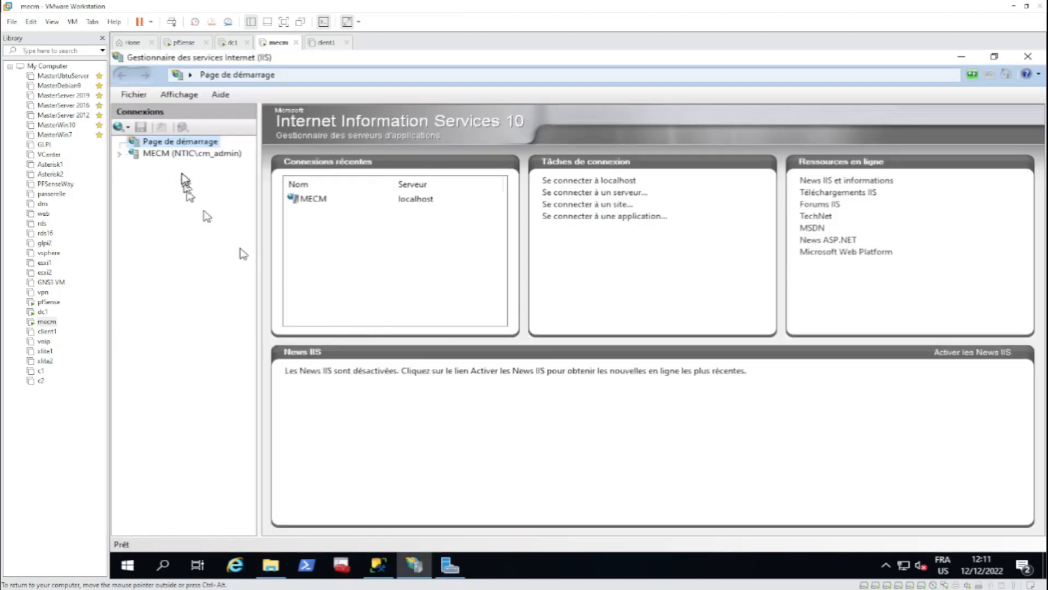
Step: Allow the .msi file name extension in the MECM server's request filtering and check its entry in the list
click(129, 154)
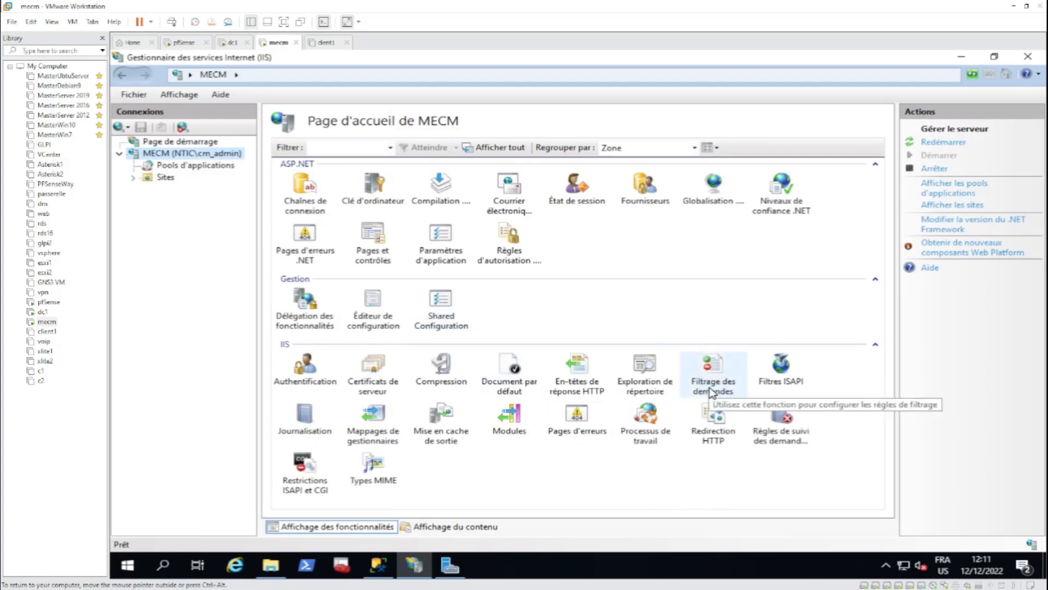
click(734, 391)
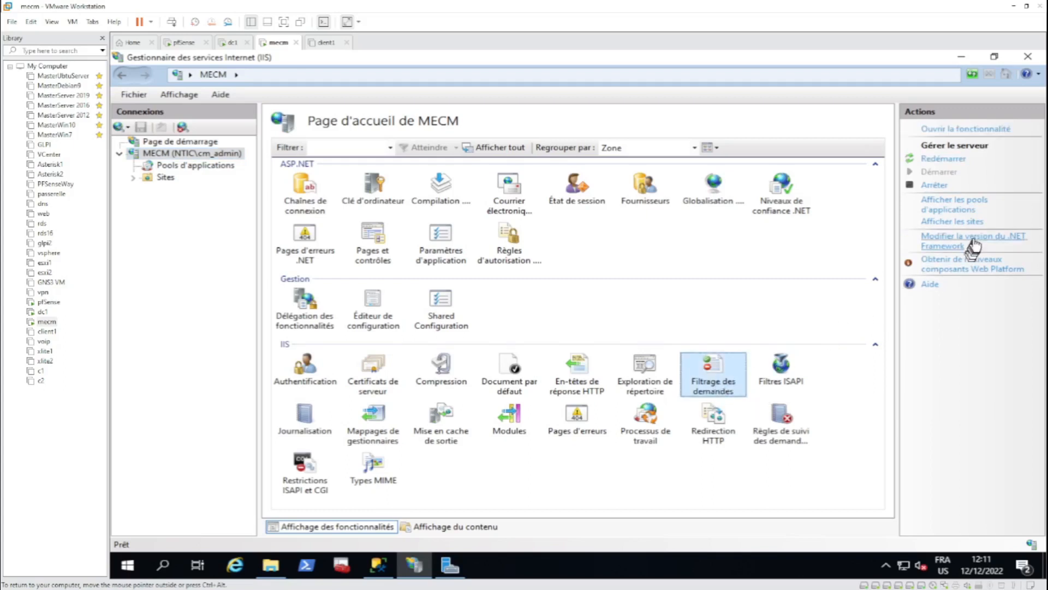
double_click(719, 372)
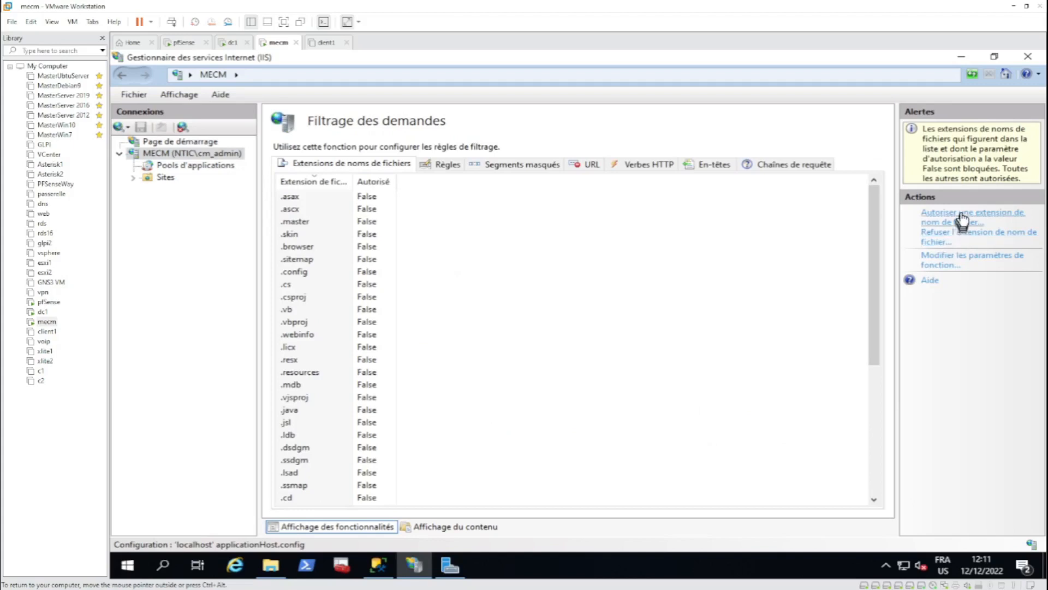
scroll(282, 355, down, 6)
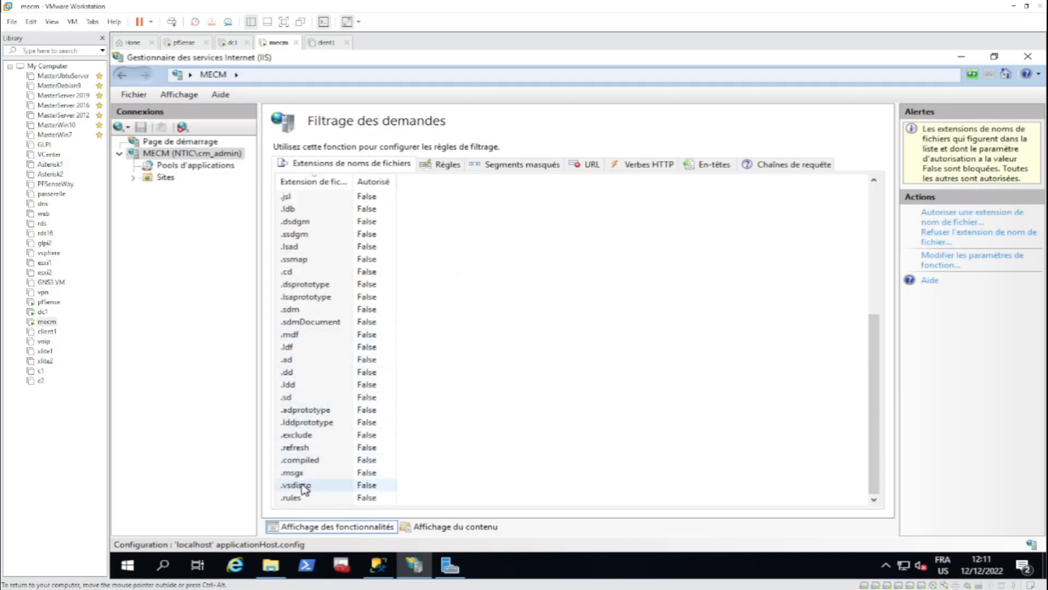
click(964, 219)
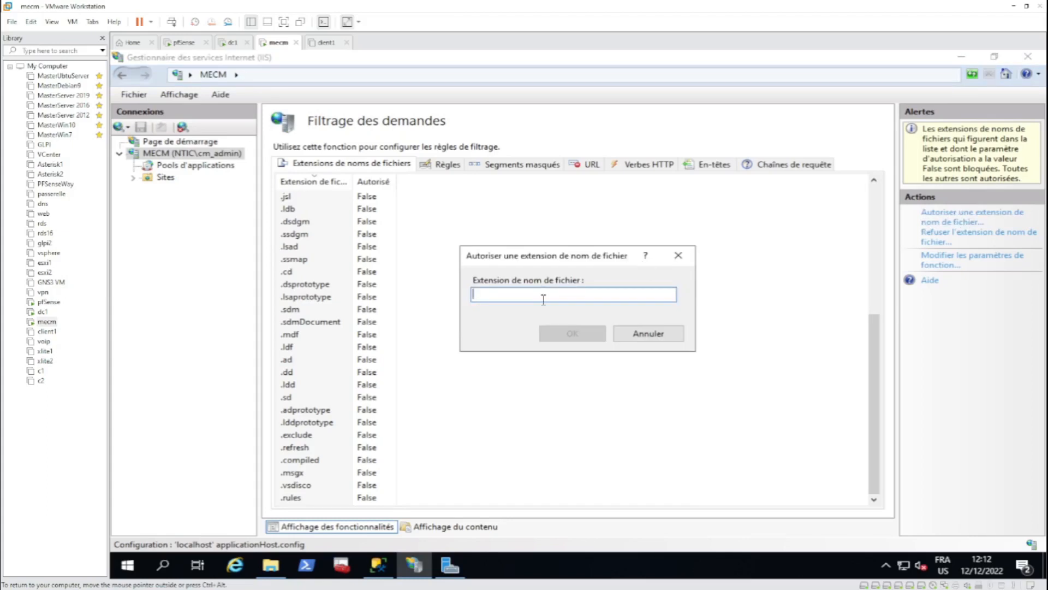
text(.msi)
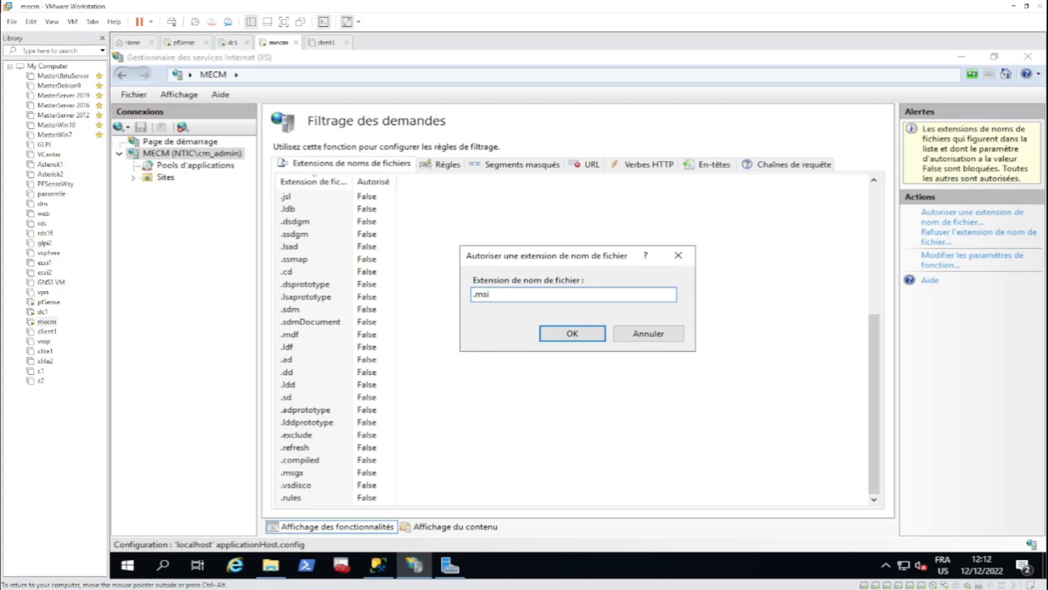
click(580, 334)
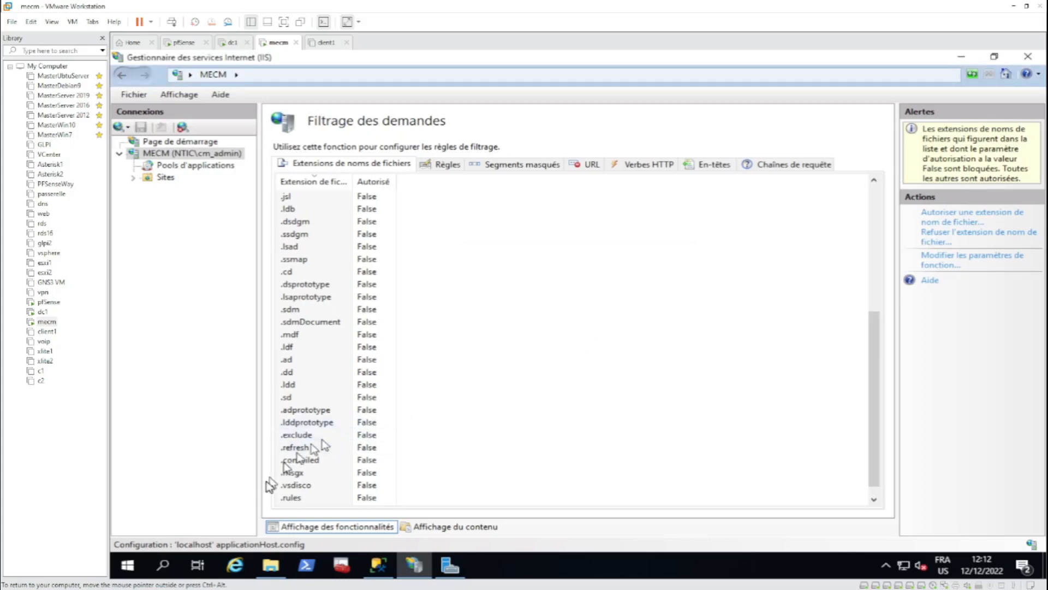
click(293, 497)
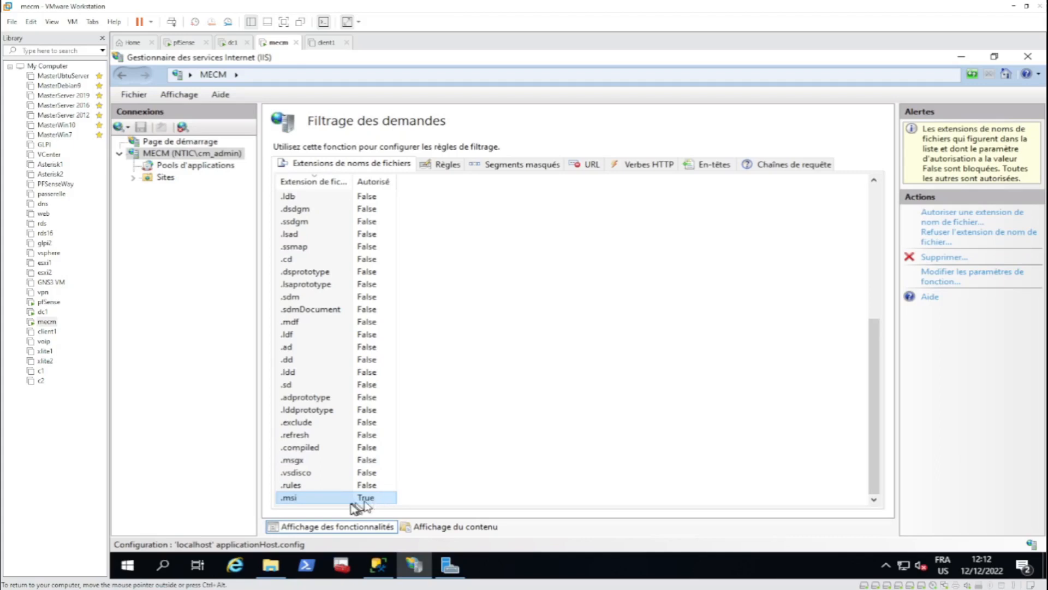
click(486, 412)
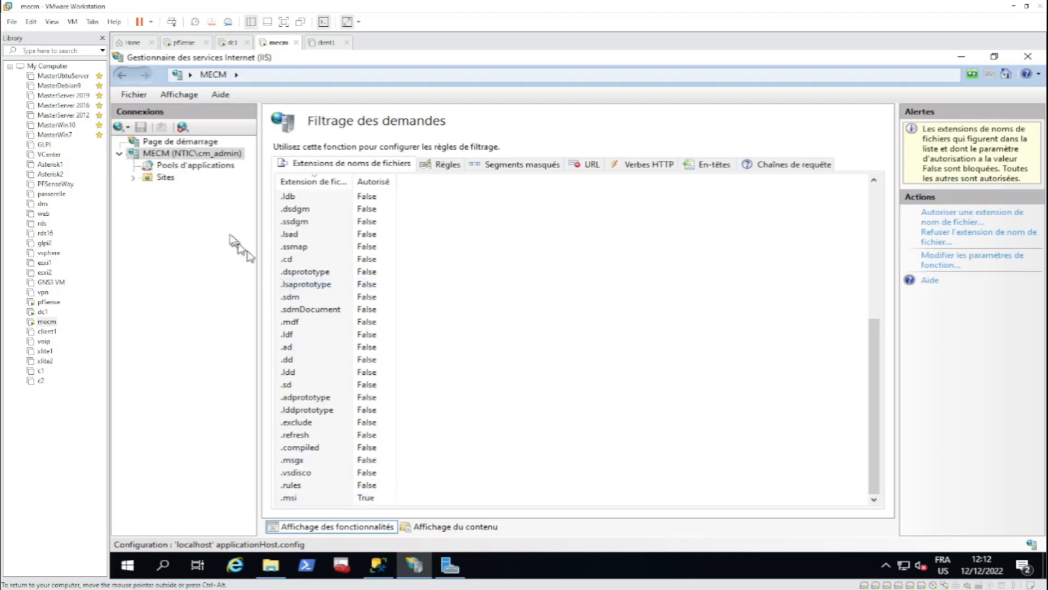
Step: Stop and restart the WsusPool application pool, and minimize the IIS Manager window
click(167, 166)
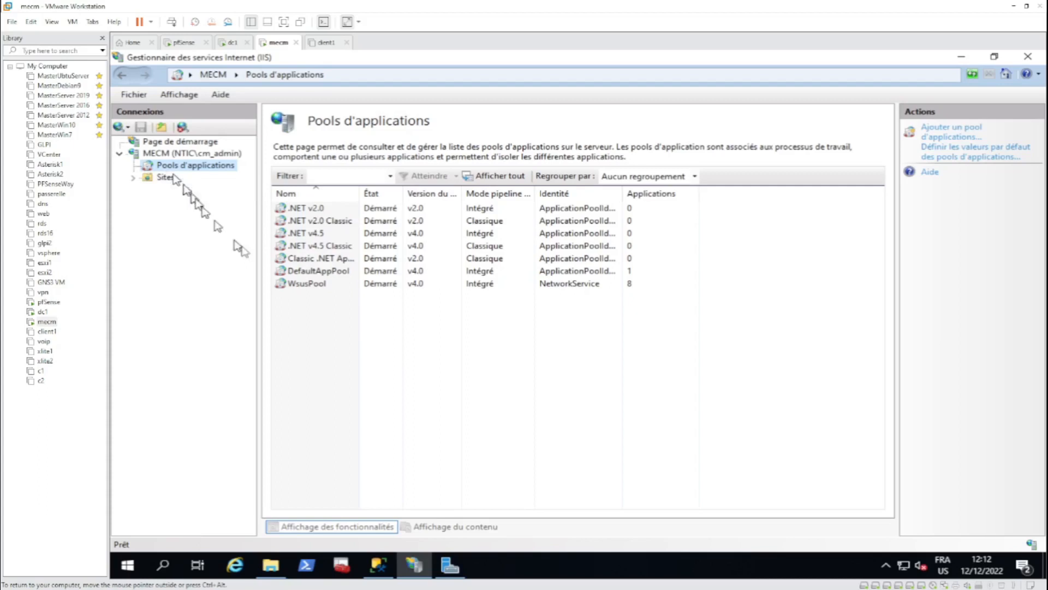
click(313, 286)
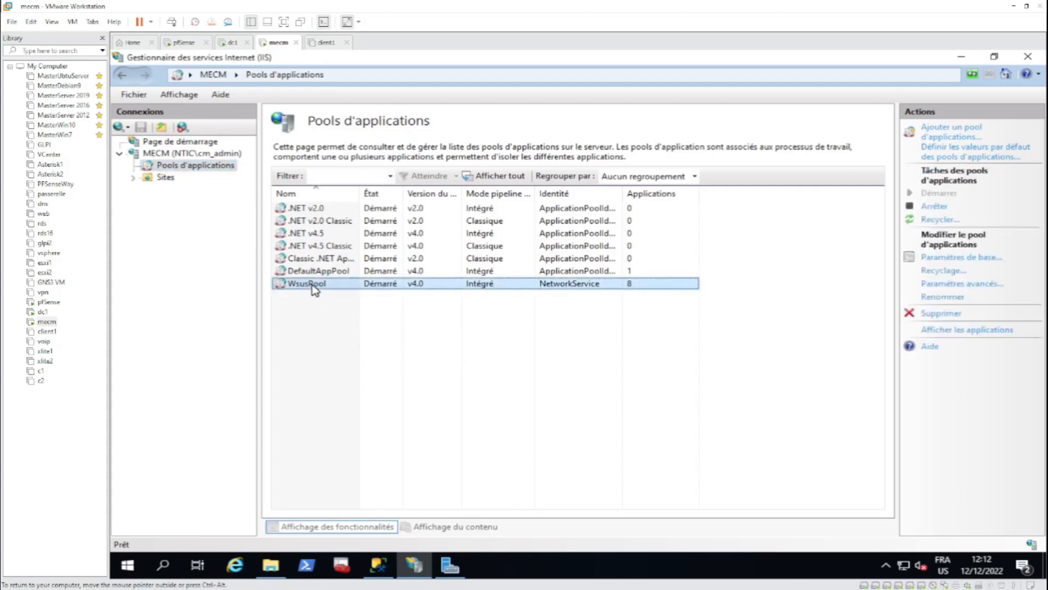
right_click(313, 286)
click(344, 341)
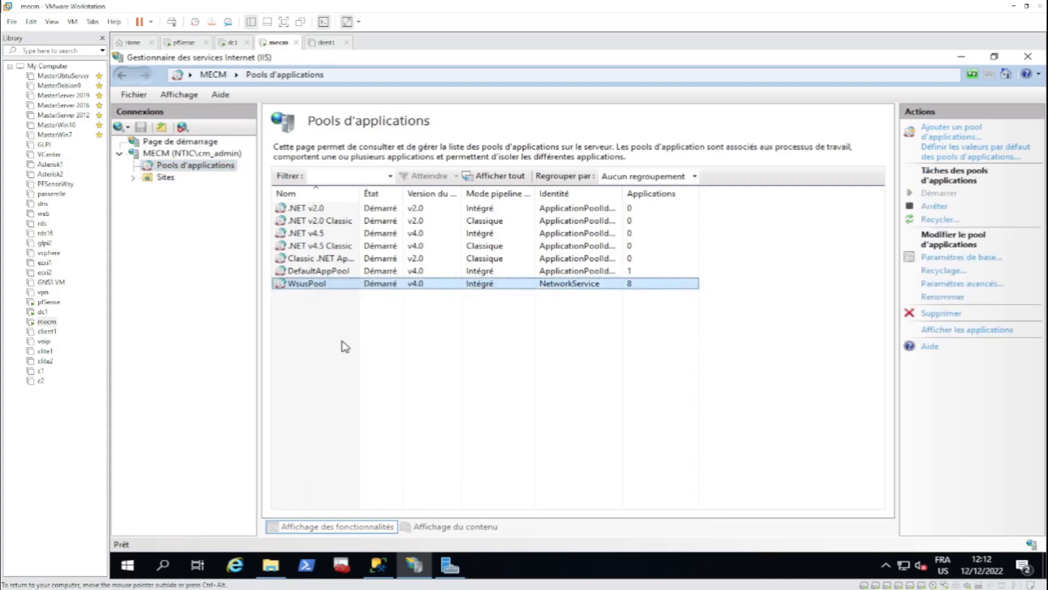
right_click(313, 286)
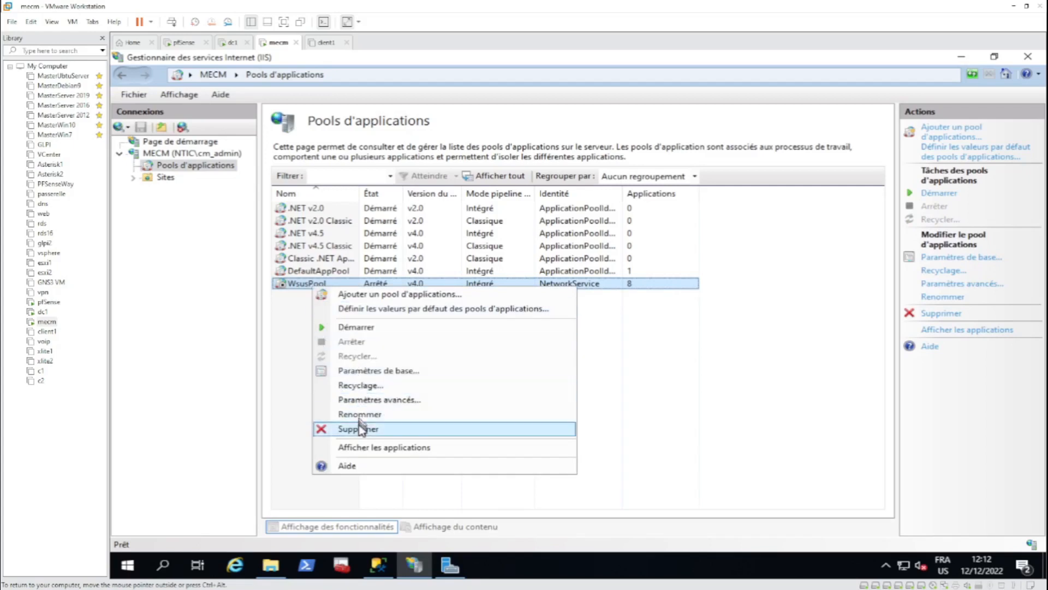
click(356, 328)
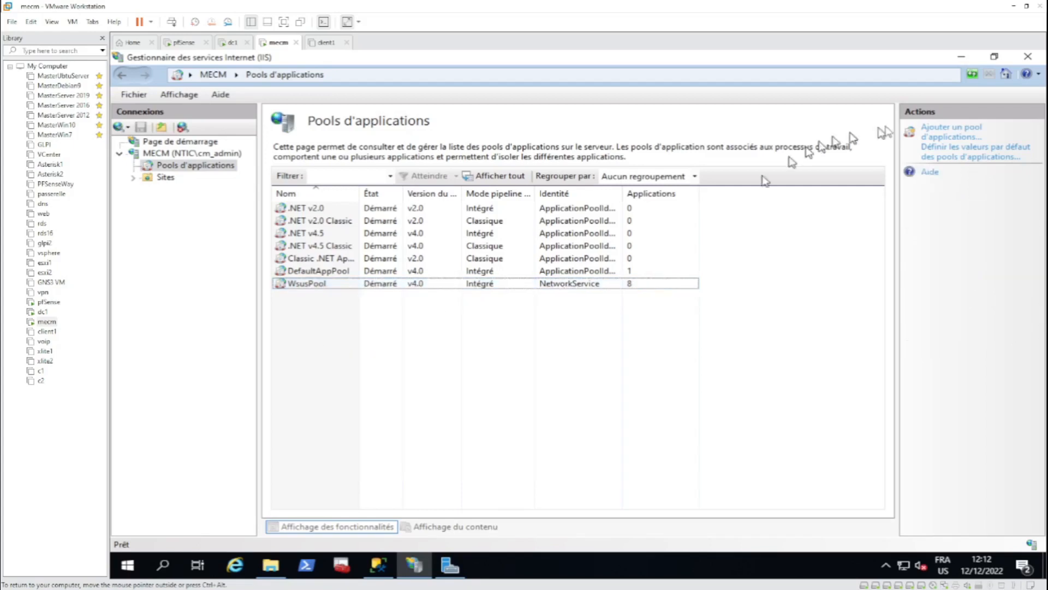
click(961, 57)
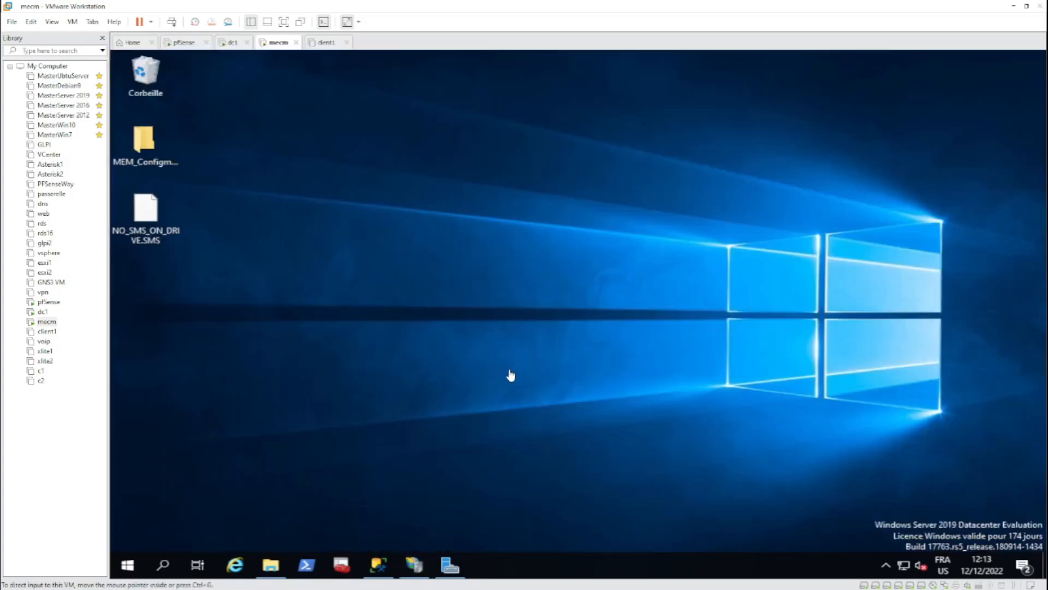